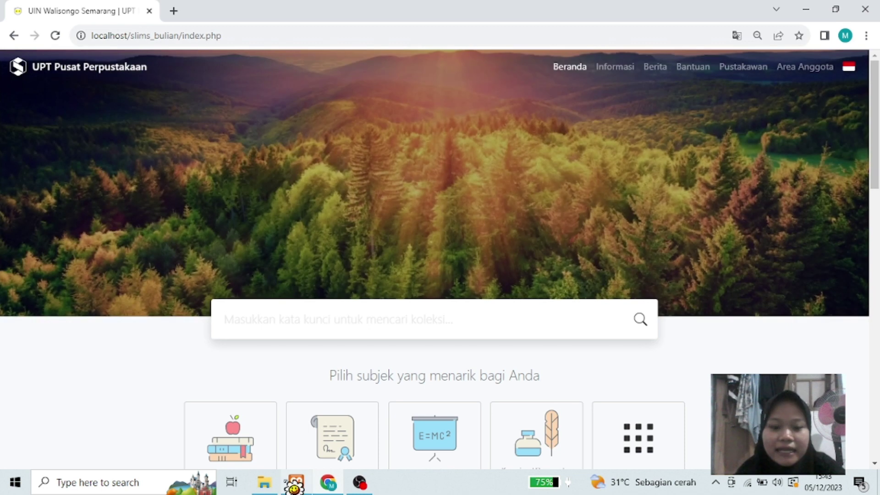
In File Explorer, go from the C: drive into PPWP\htdocs.
mouse_move(264, 484)
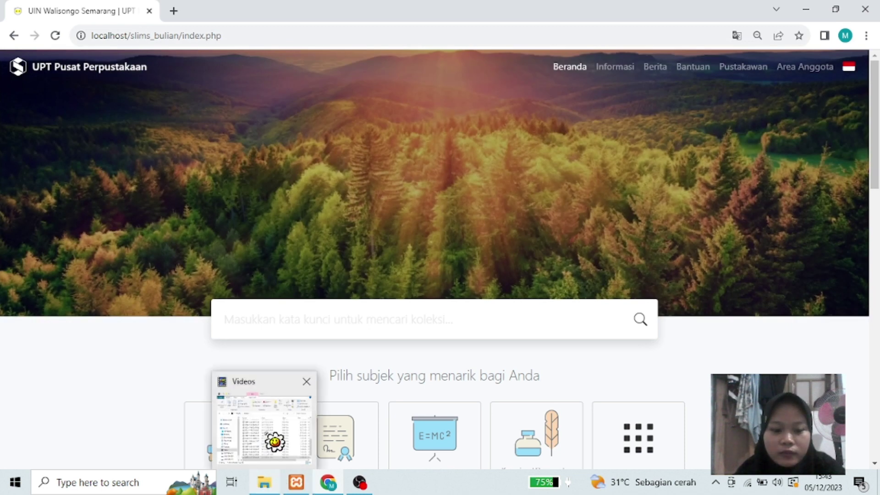
left_click(274, 442)
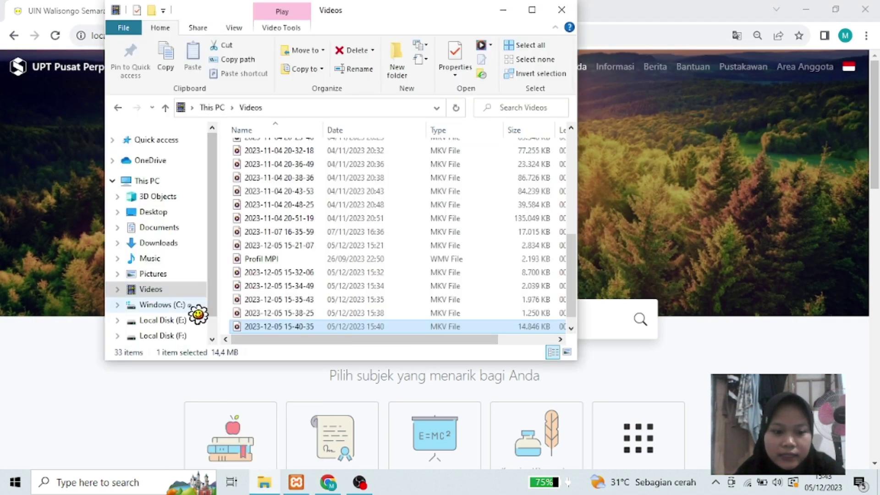
left_click(192, 306)
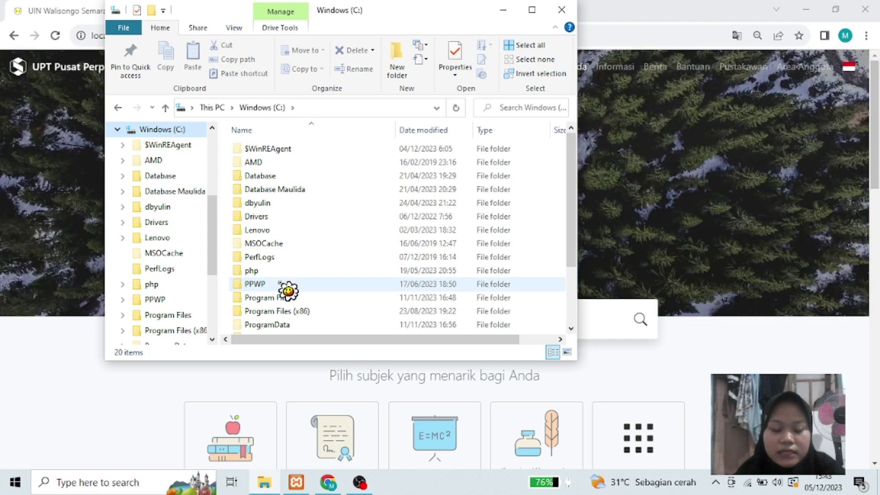
left_click(288, 290)
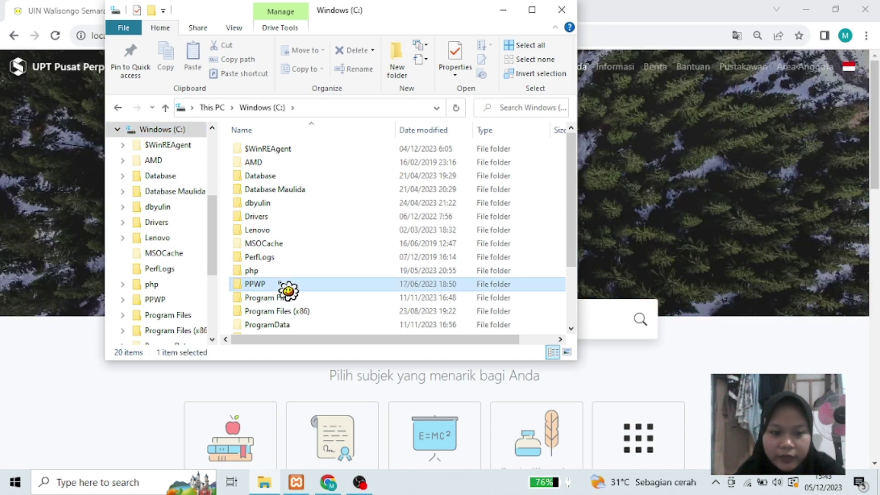
double_click(286, 288)
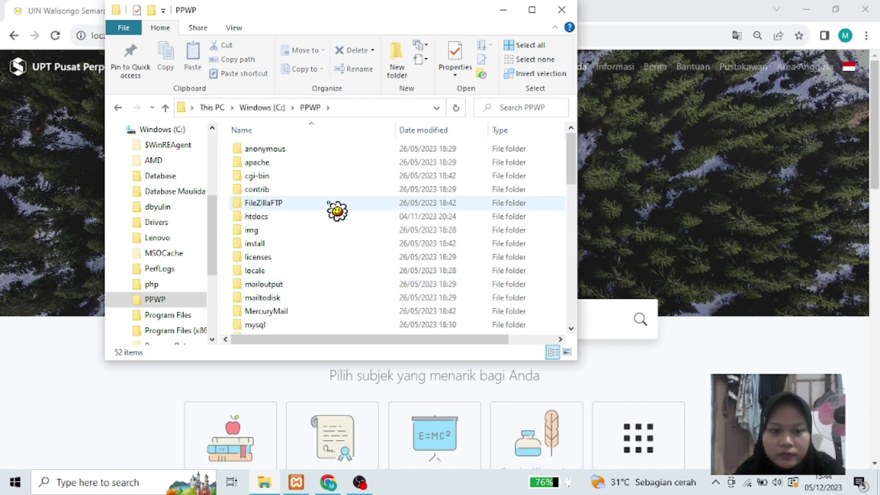
left_click(300, 220)
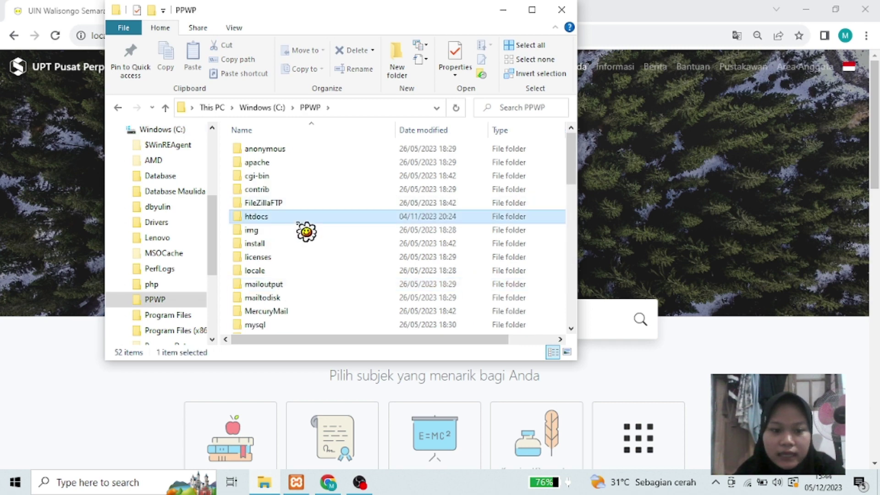
double_click(301, 221)
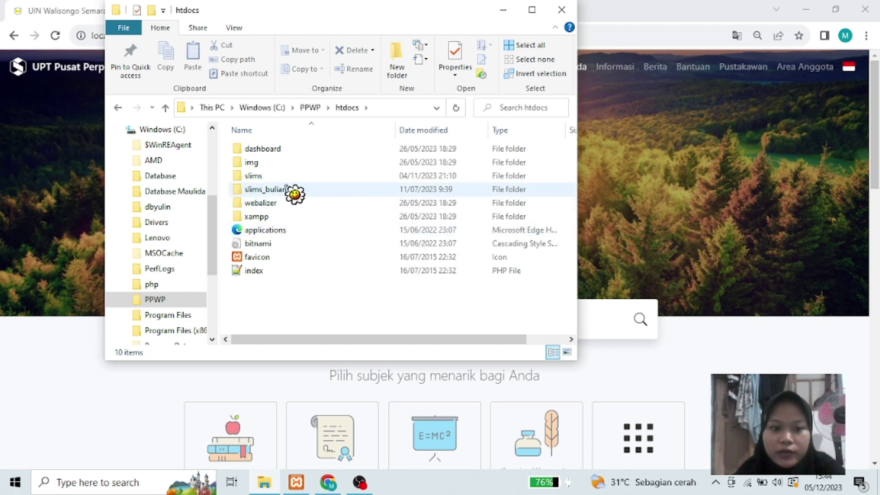
Open slims_bulian\template\default\parts and open the _navbar file.
double_click(295, 192)
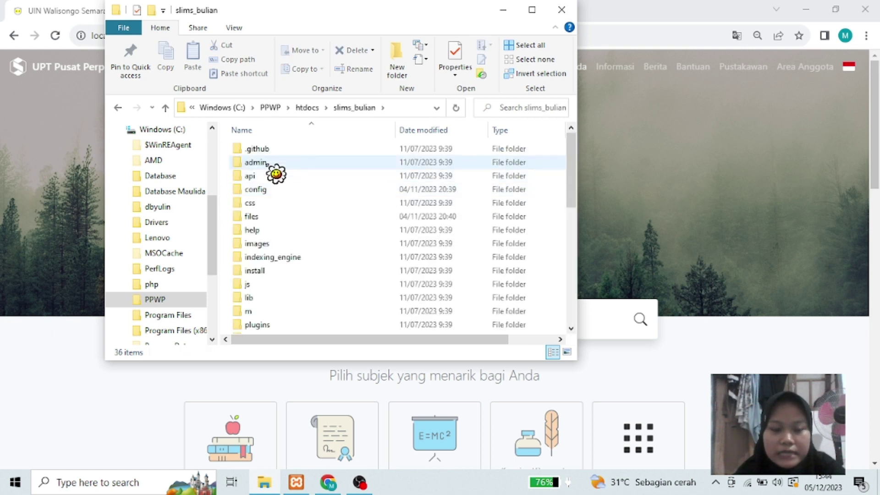
scroll(278, 273, "down", 2)
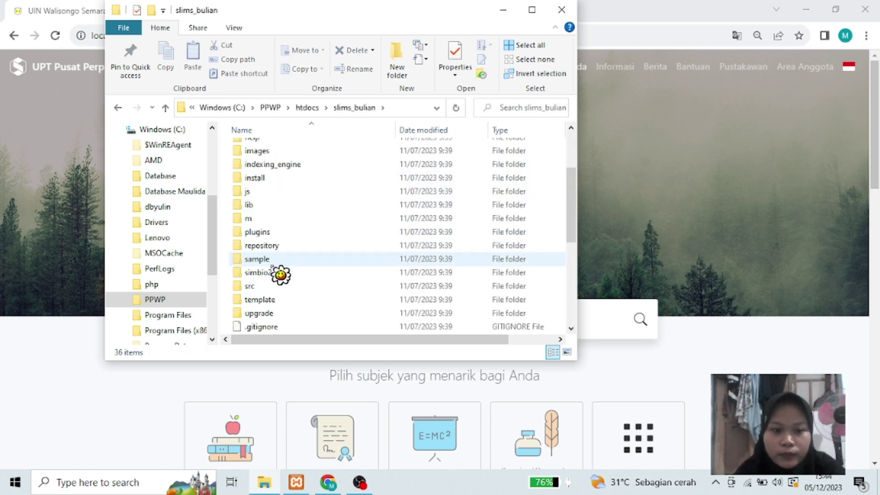
double_click(267, 301)
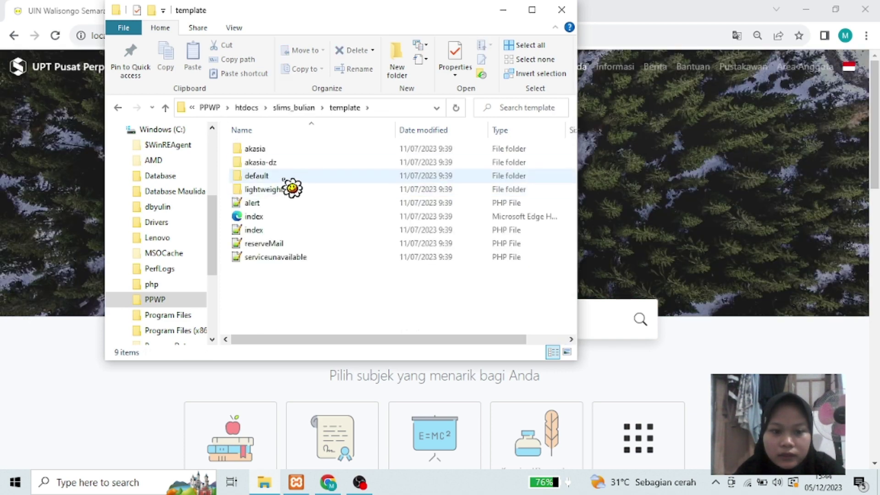
double_click(282, 180)
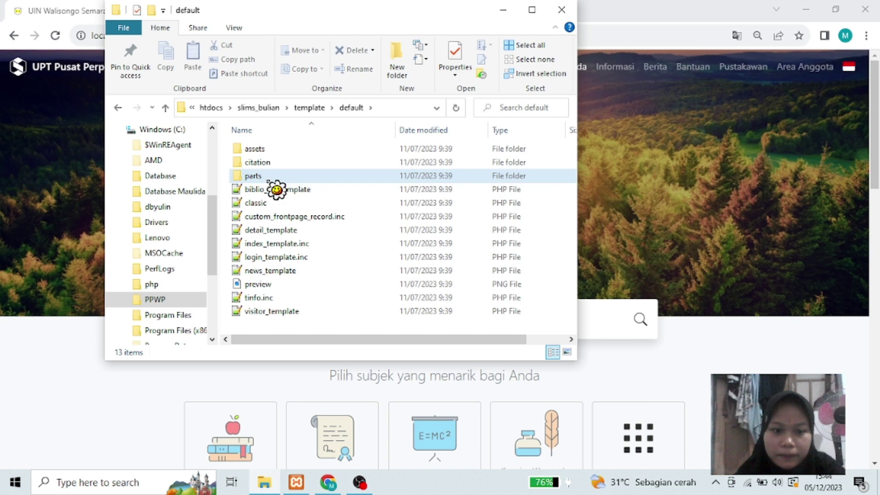
double_click(270, 181)
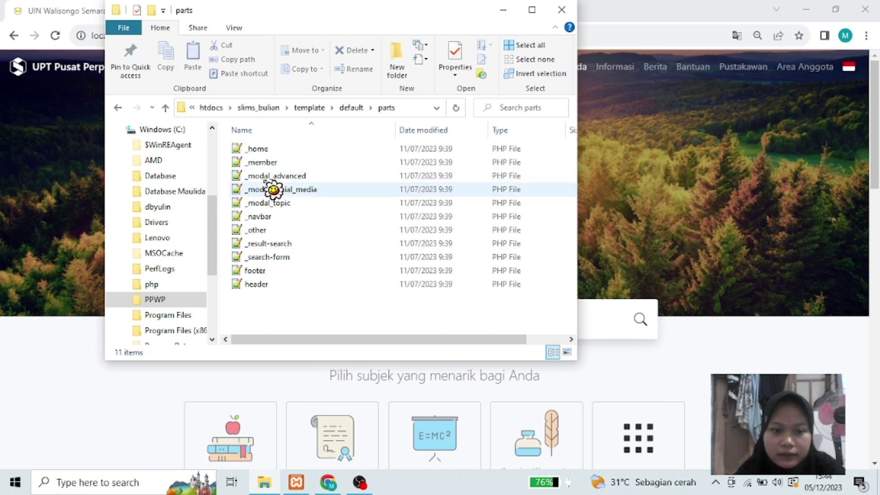
left_click(274, 216)
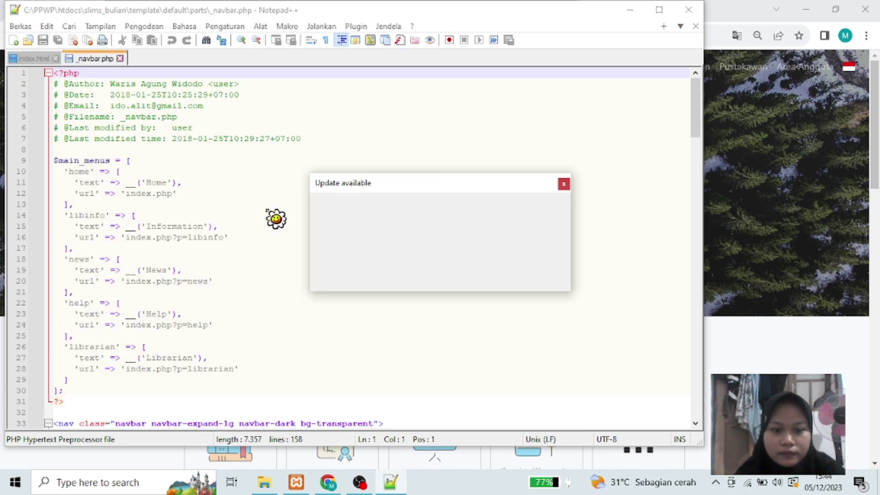
Dismiss the Notepad++ update notice and select the librarian menu entry, lines 25–29.
left_click(564, 184)
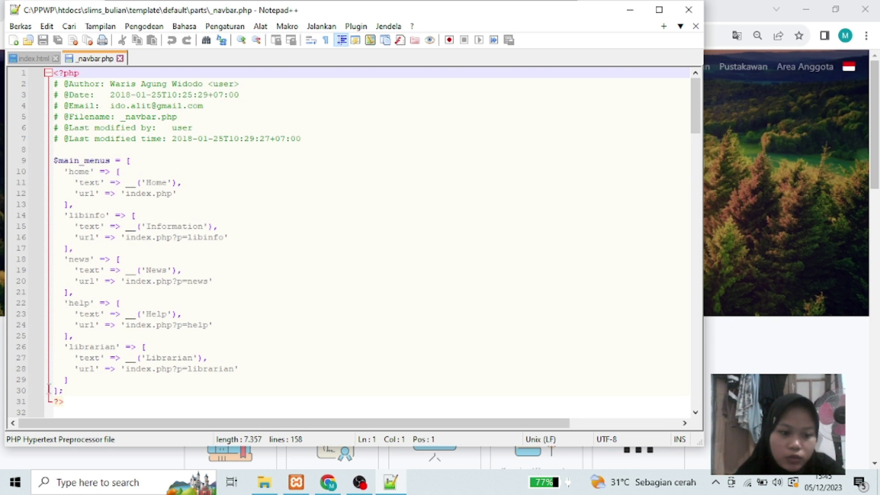
left_click(68, 381)
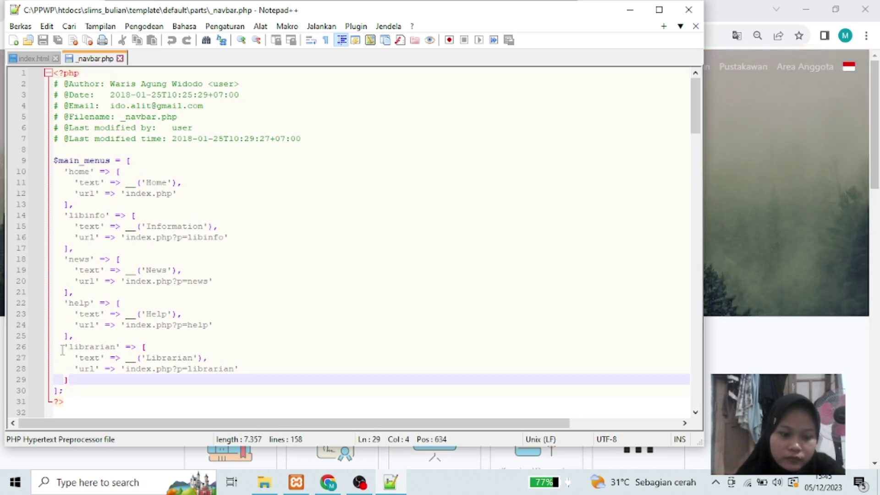
left_click(64, 337)
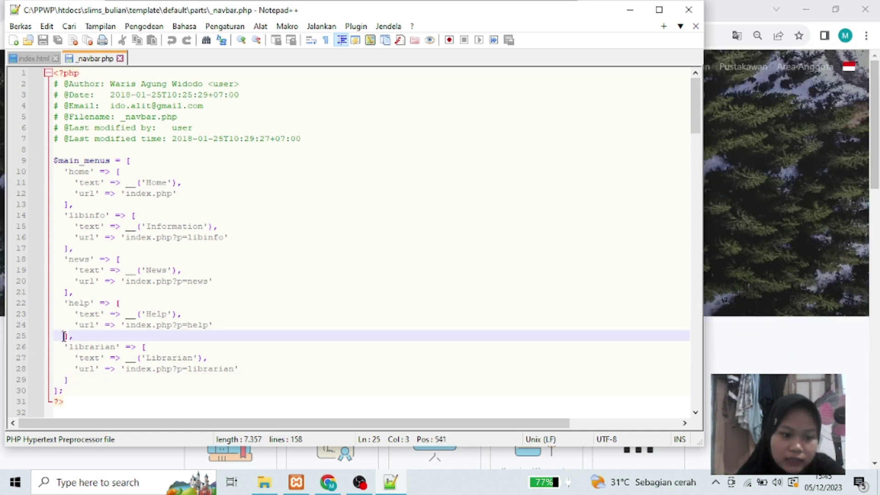
left_click_drag(63, 336, 165, 382)
key("ctrl+c")
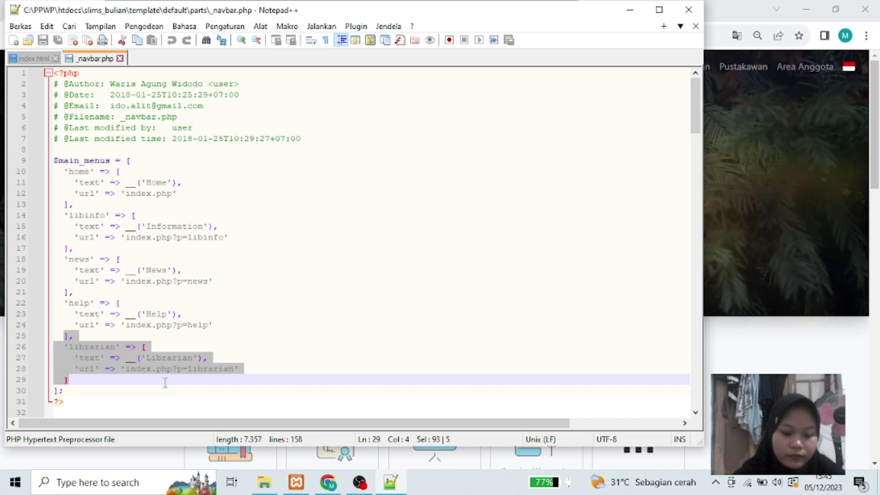
left_click(149, 383)
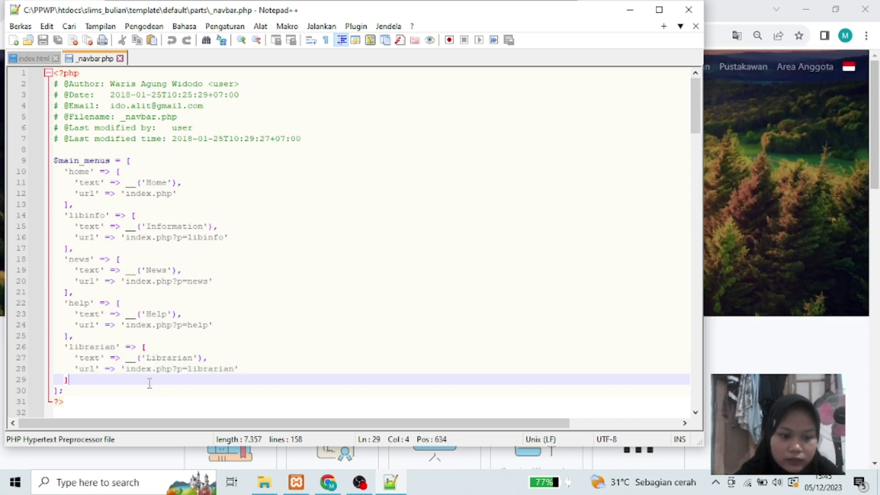
Paste a duplicate of the librarian entry and delete the extra closing bracket.
key("ctrl+v")
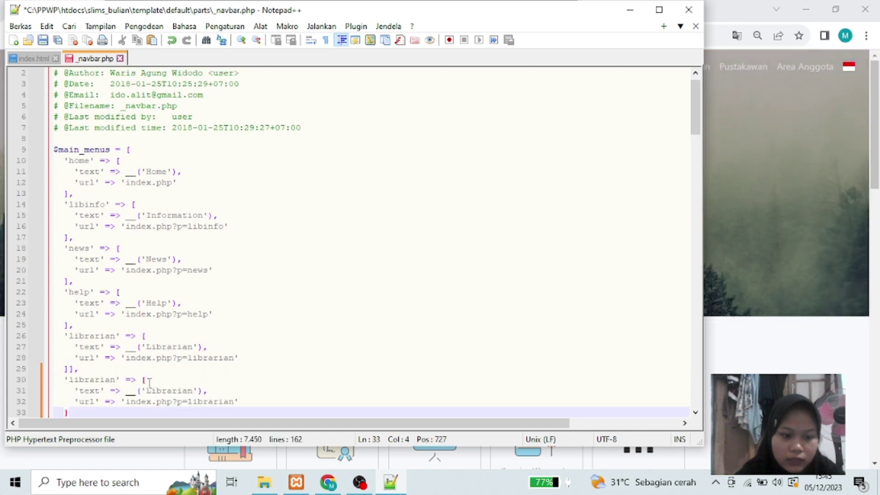
scroll(149, 383, "down", 20)
scroll(149, 383, "up", 20)
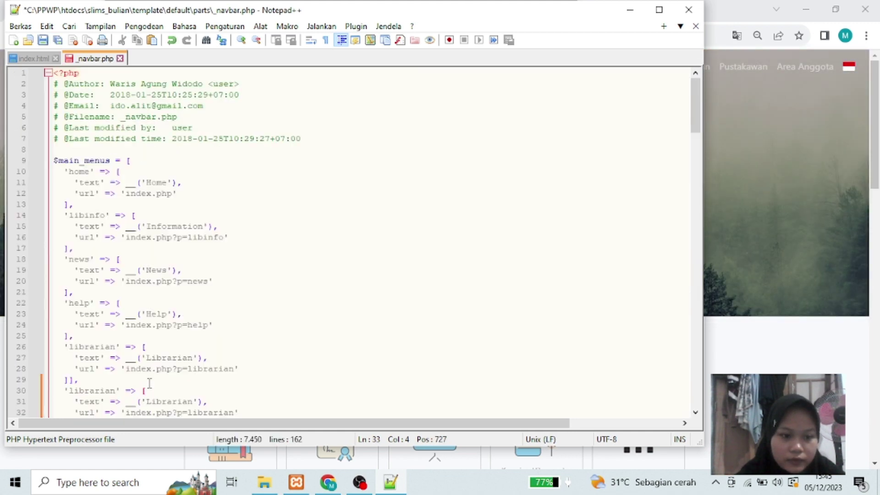
scroll(107, 354, "down", 4)
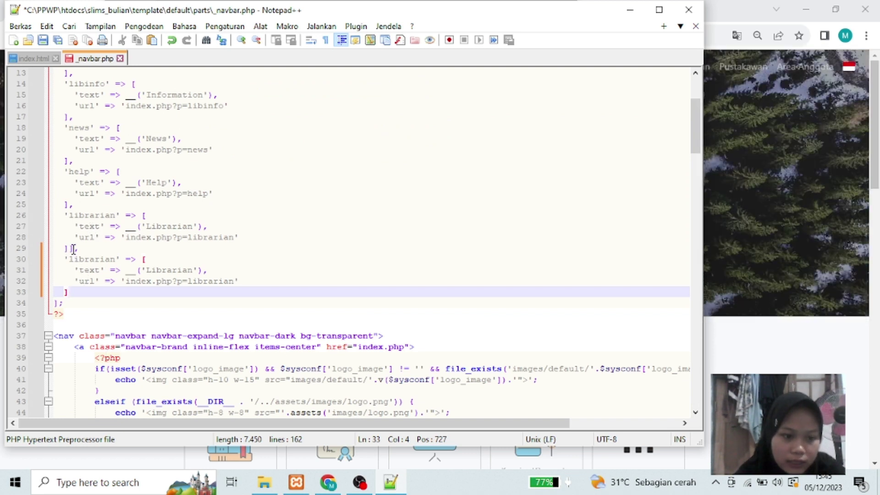
left_click(70, 250)
key("BackSpace")
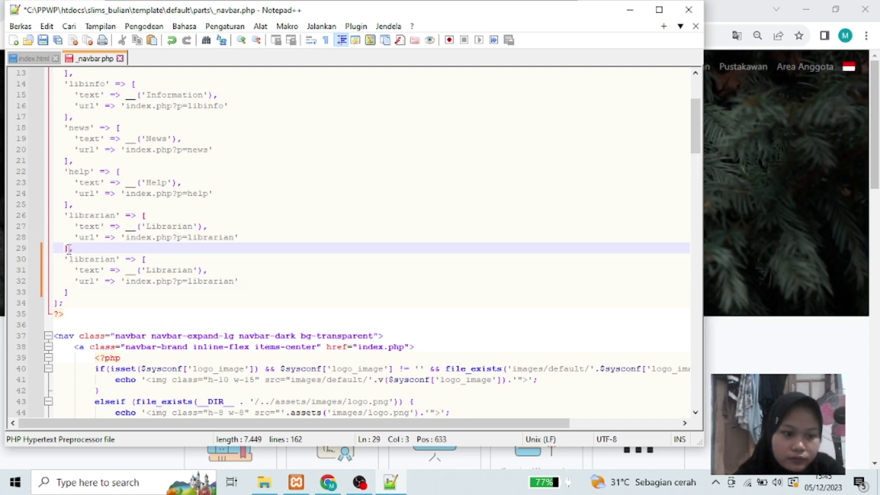
Rename the duplicate's key to 'login pustakawan' and its label to 'Login Pustakawan'.
left_click(76, 260)
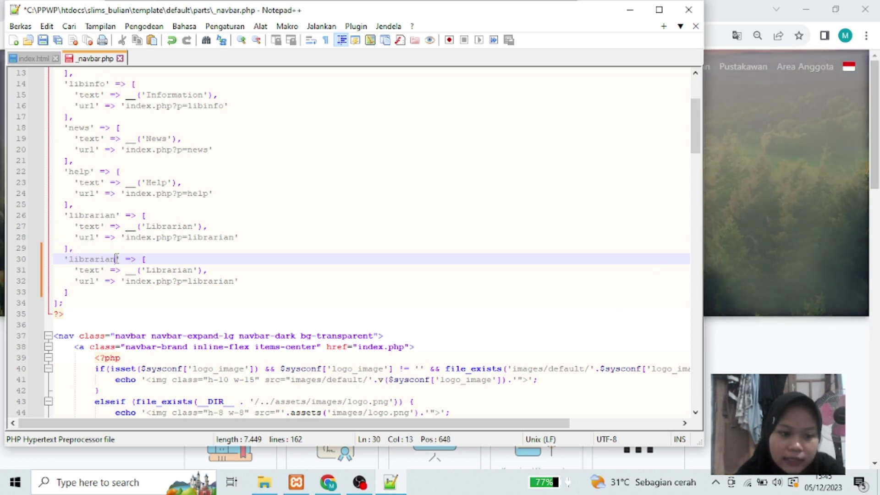
left_click(116, 259)
key("BackSpace")
key("BackSpace")
key("BackSpace")
key("BackSpace")
key("BackSpace")
key("BackSpace")
key("BackSpace")
key("BackSpace")
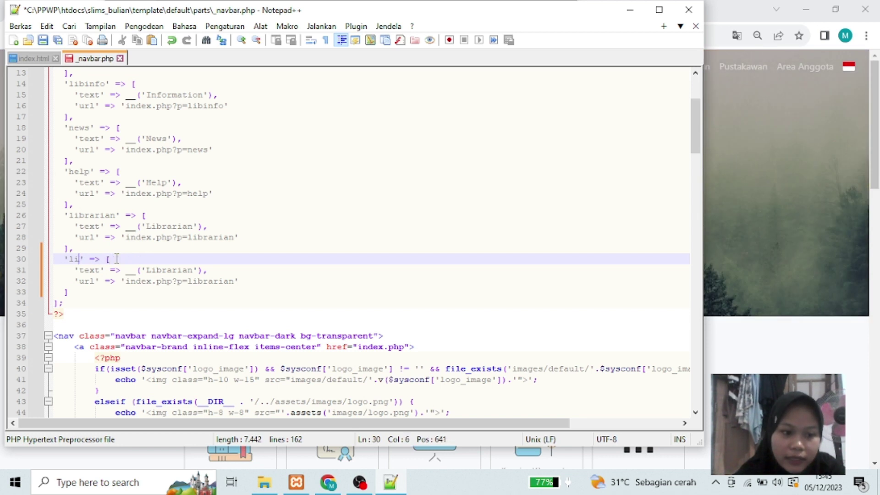
type("ogin pustaka")
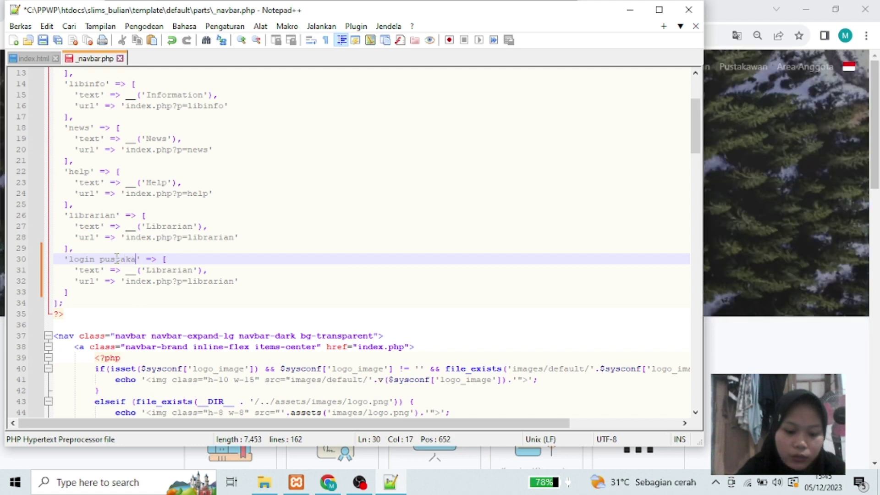
type("wan")
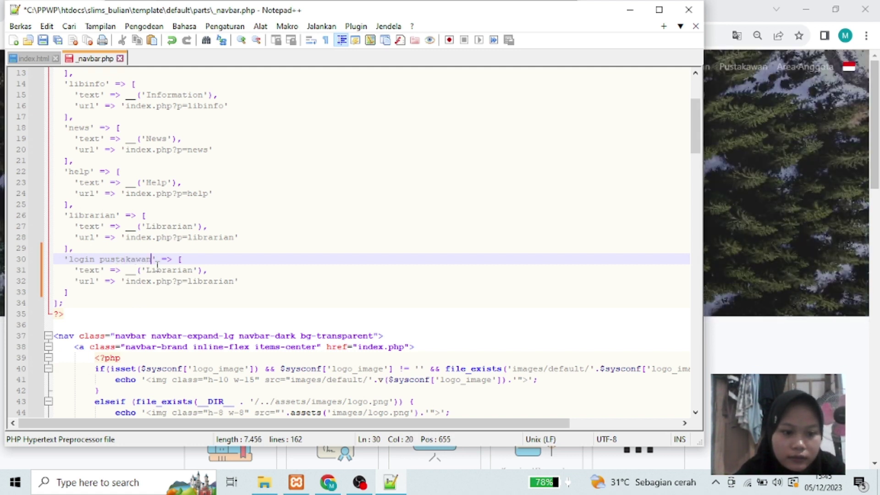
left_click(153, 268)
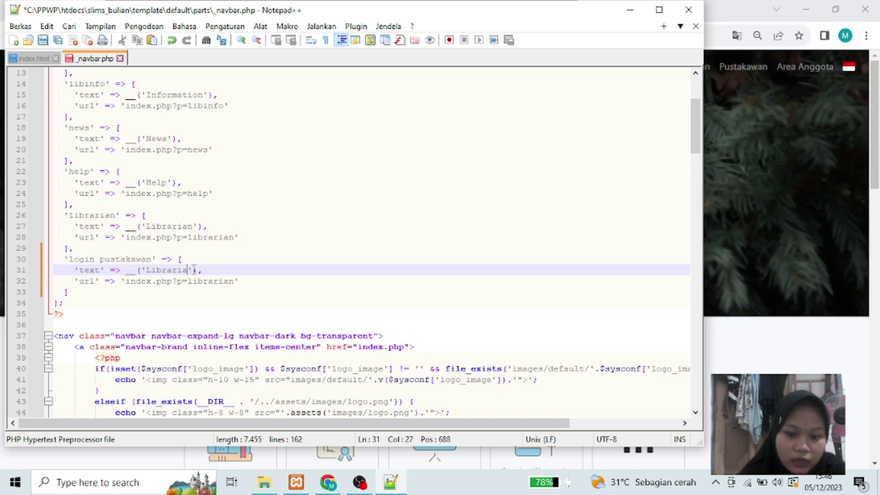
key("BackSpace")
key("BackSpace")
key("BackSpace")
key("BackSpace")
key("BackSpace")
key("BackSpace")
key("BackSpace")
key("BackSpace")
type("ogi")
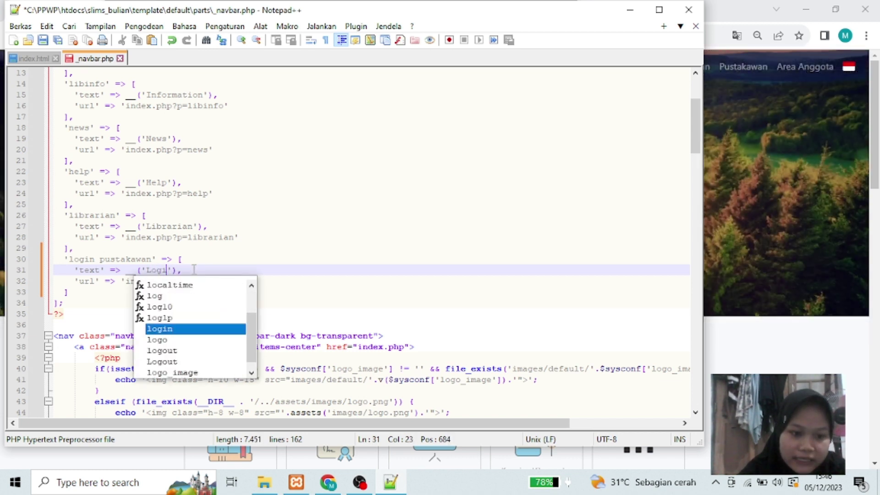
type("n ")
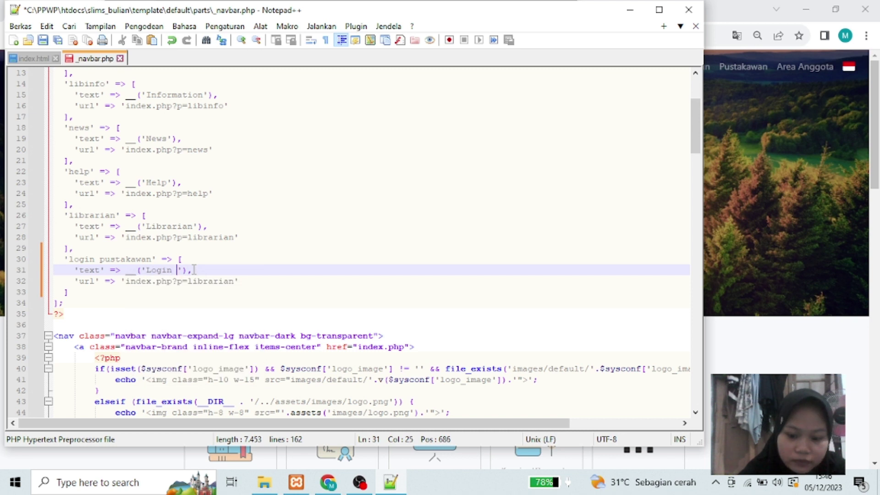
type("Pustakawan")
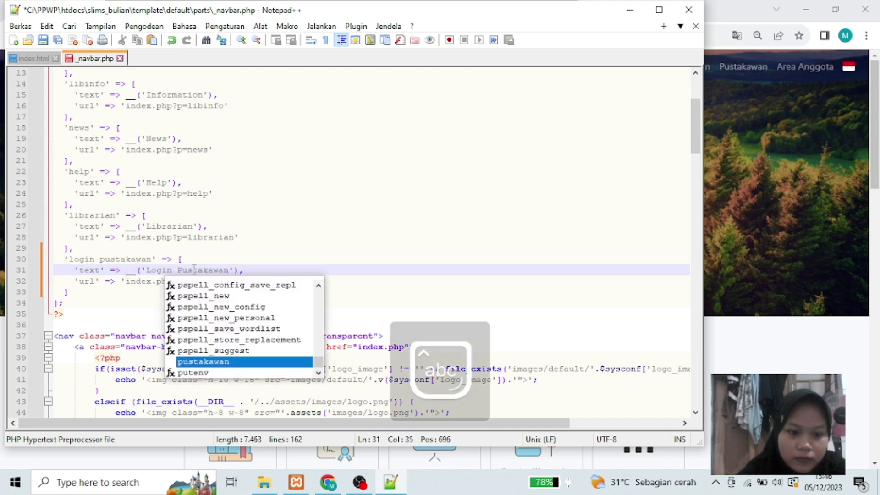
key("Escape")
key("Up")
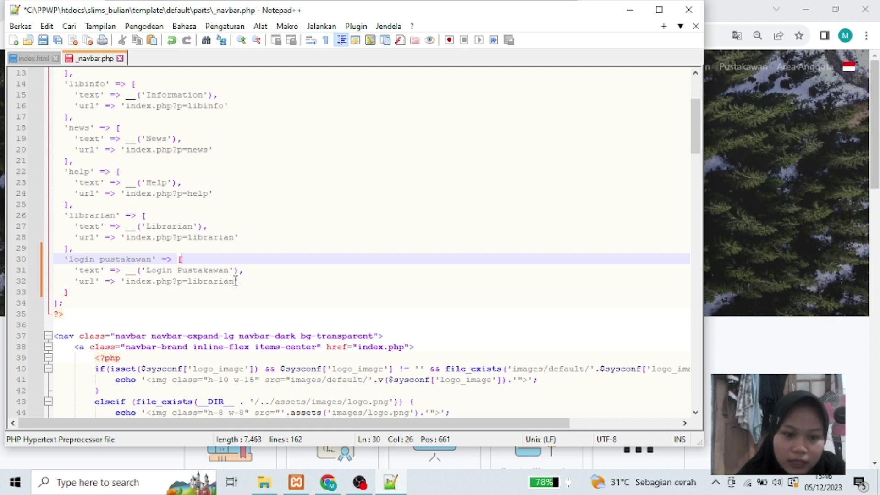
Change the entry's url to 'index.php?p=login' and save _navbar.php.
left_click(236, 281)
key("BackSpace")
key("BackSpace")
key("BackSpace")
key("BackSpace")
key("BackSpace")
key("BackSpace")
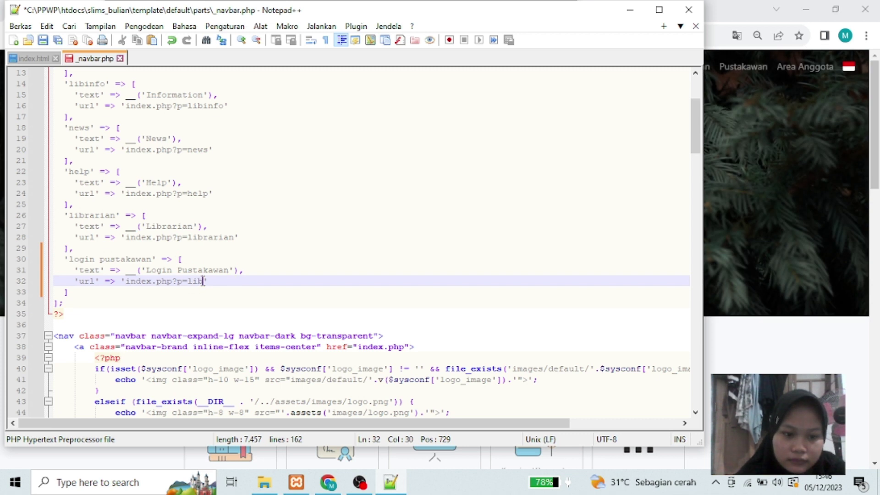
key("BackSpace")
key("BackSpace")
key("BackSpace")
type("login")
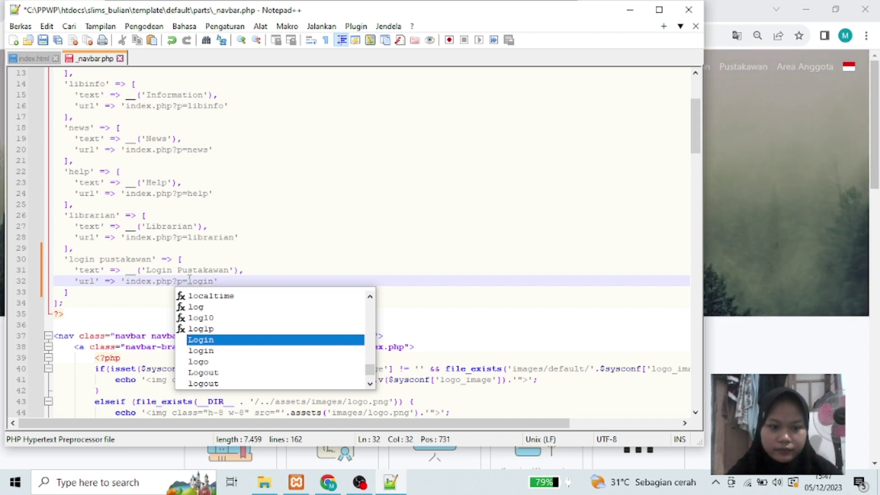
left_click(238, 260)
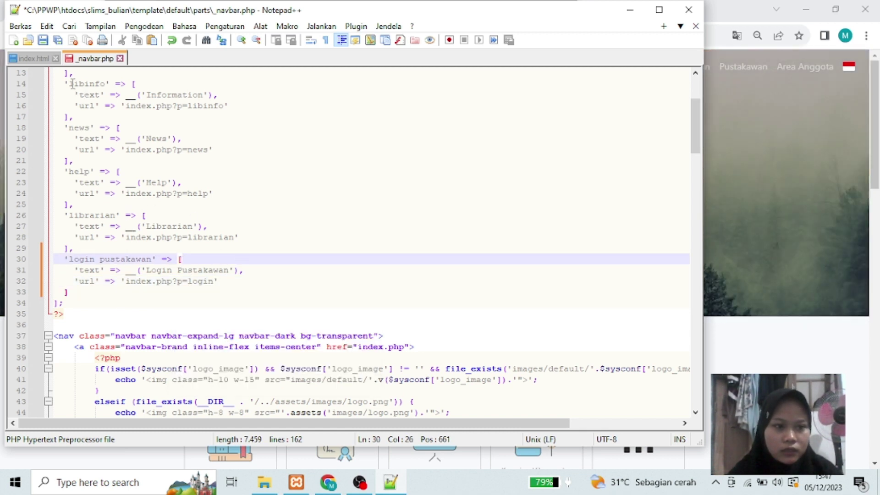
left_click(44, 41)
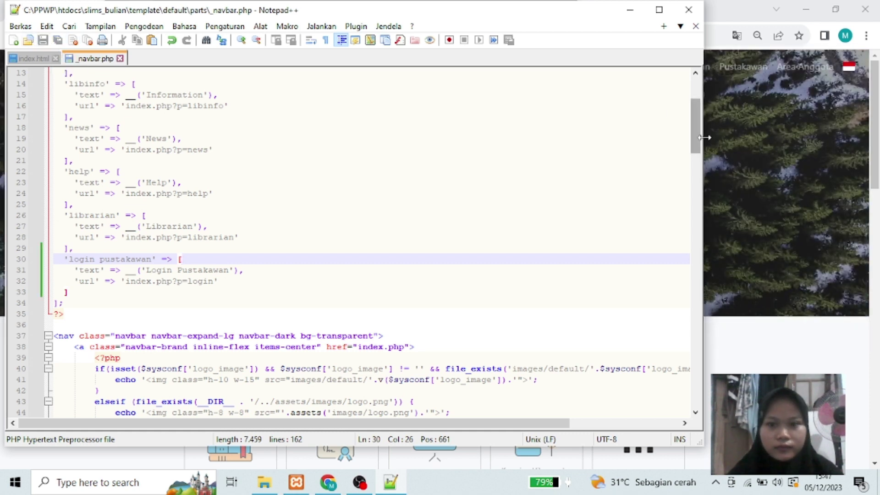
Reload the SLiMS homepage in Chrome and go to the new Login Pustakawan page.
left_click(776, 158)
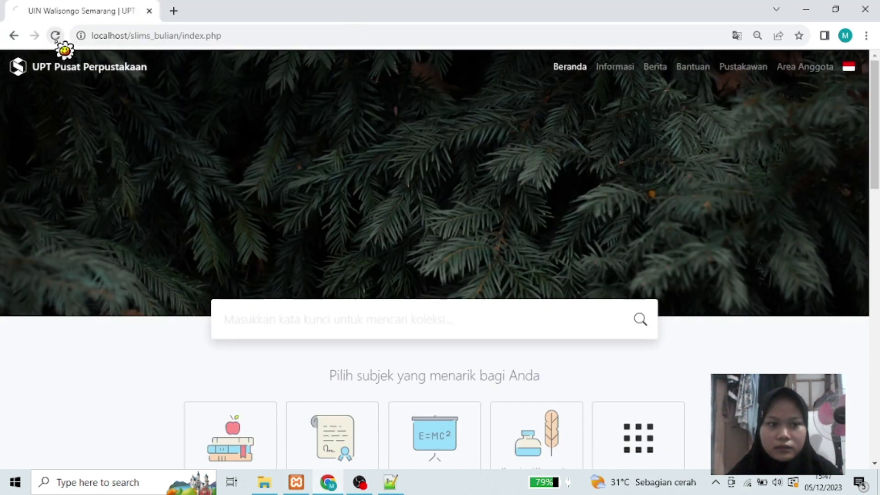
left_click(56, 38)
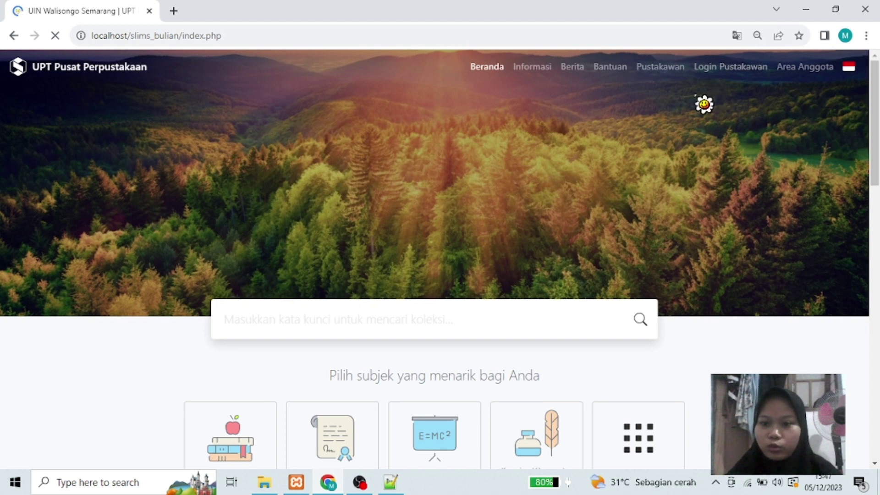
left_click(719, 69)
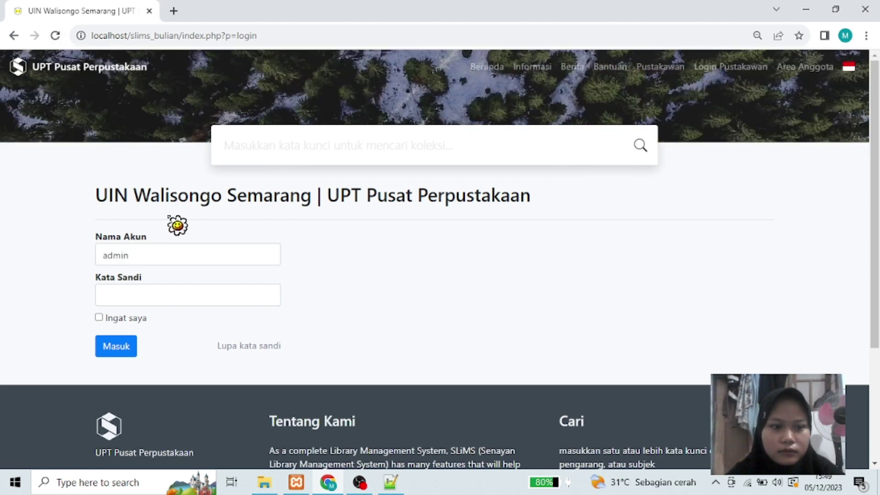
Log in as admin with the account password.
left_click(202, 260)
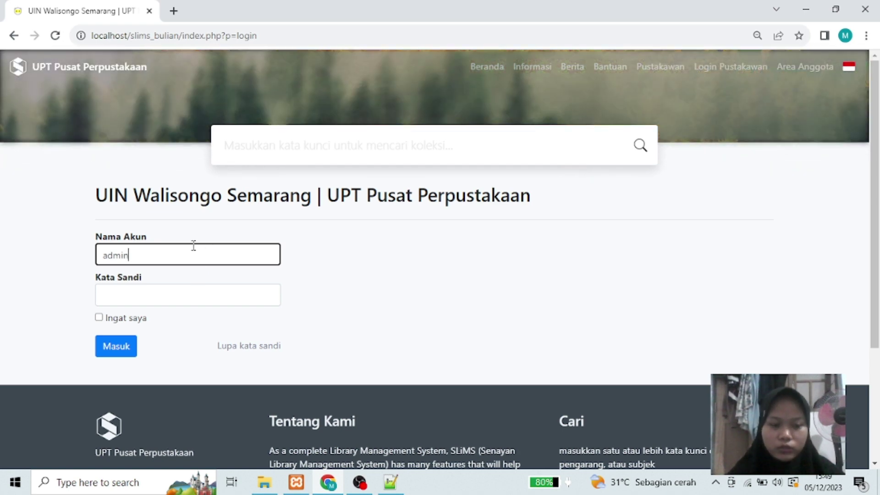
left_click(142, 297)
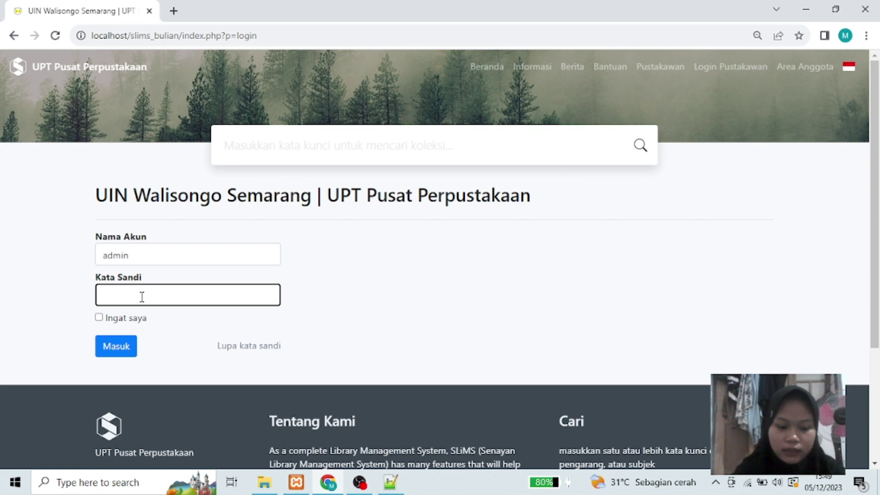
type("admi")
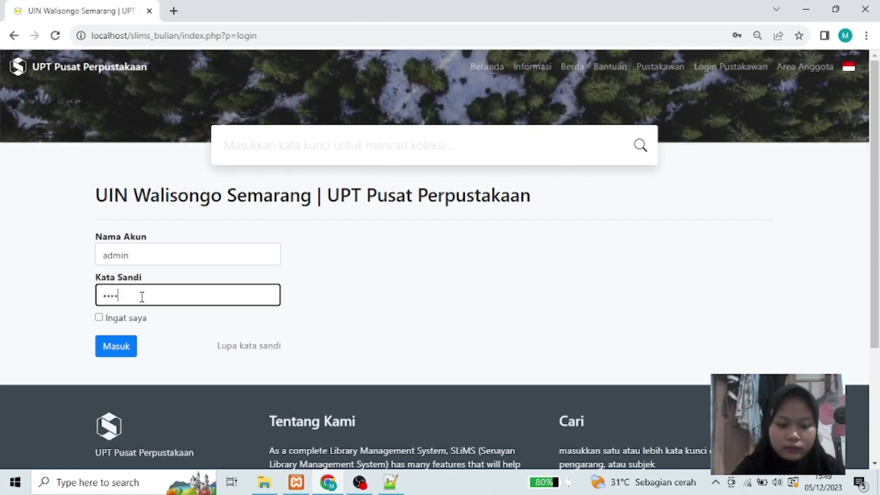
type("n1")
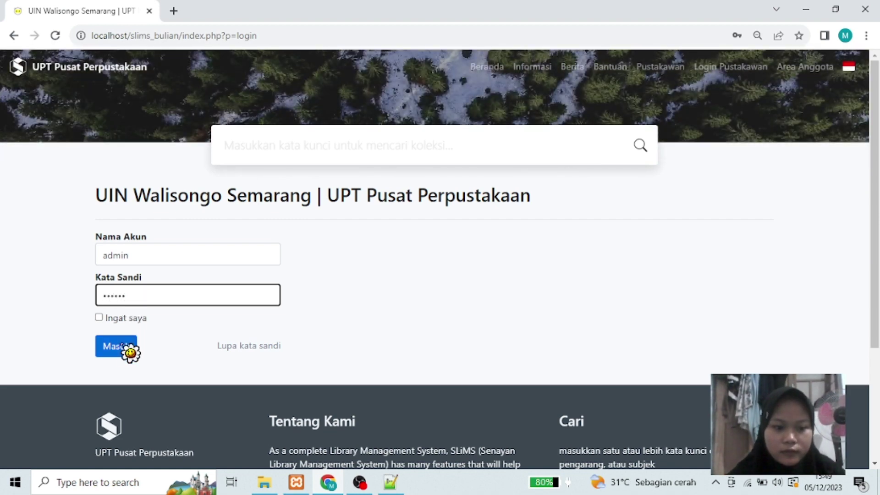
left_click(129, 352)
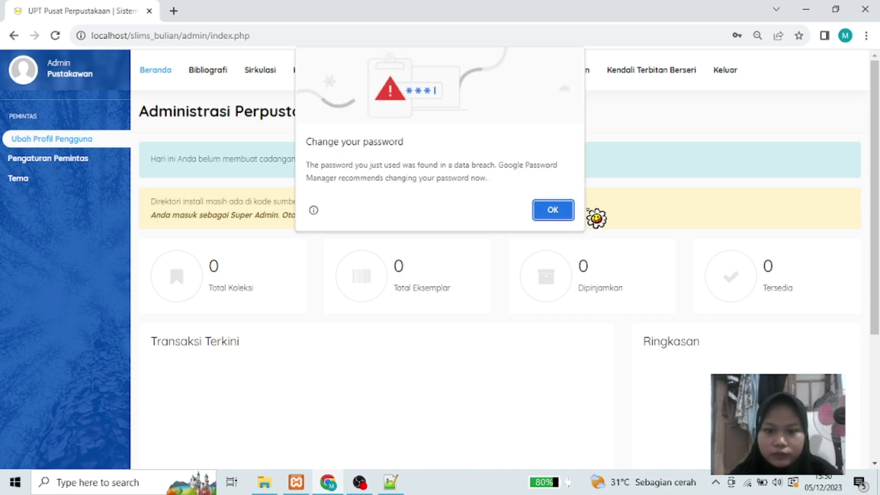
Dismiss the password warning, open System settings, and set the library name to the student's full name.
left_click(571, 210)
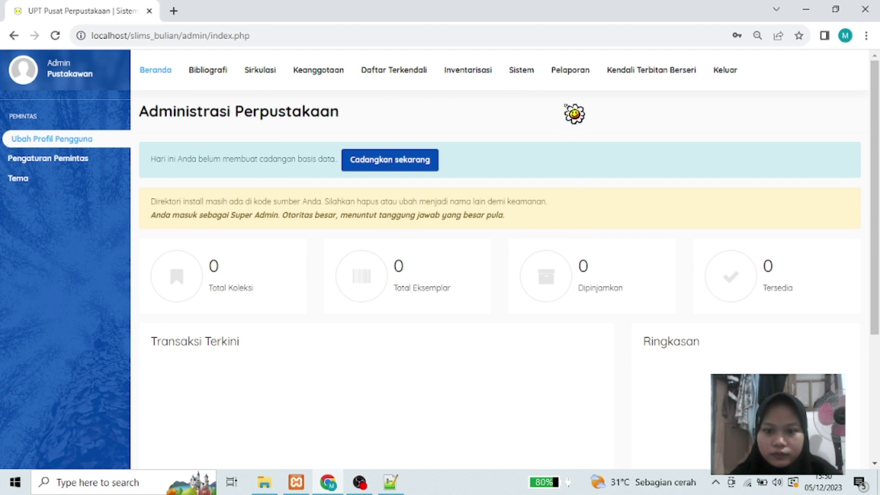
left_click(527, 75)
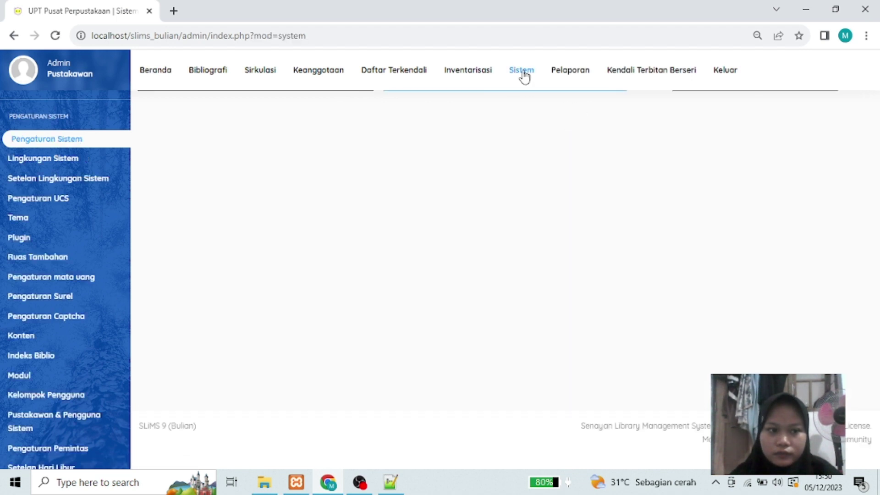
left_click(103, 226)
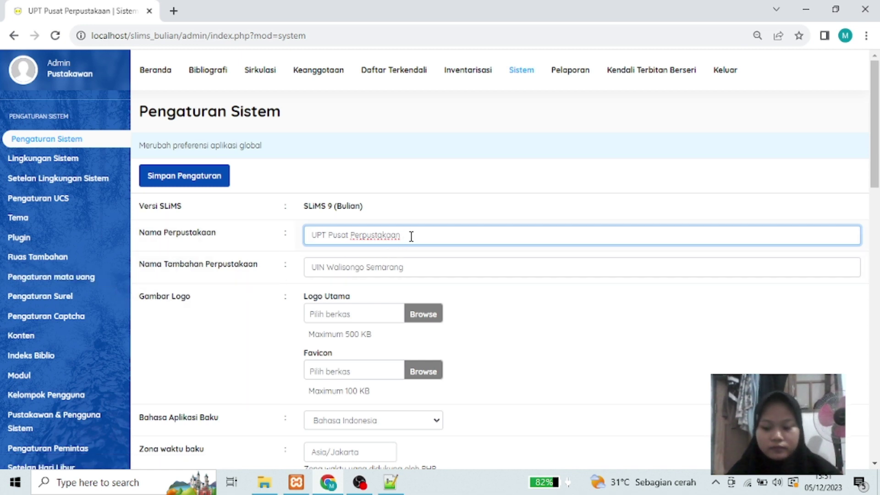
key("BackSpace")
key("BackSpace")
key("BackSpace")
key("BackSpace")
key("BackSpace")
key("BackSpace")
key("BackSpace")
key("BackSpace")
key("BackSpace")
key("BackSpace")
key("BackSpace")
key("BackSpace")
key("BackSpace")
key("BackSpace")
key("BackSpace")
key("BackSpace")
key("BackSpace")
key("BackSpace")
key("BackSpace")
key("BackSpace")
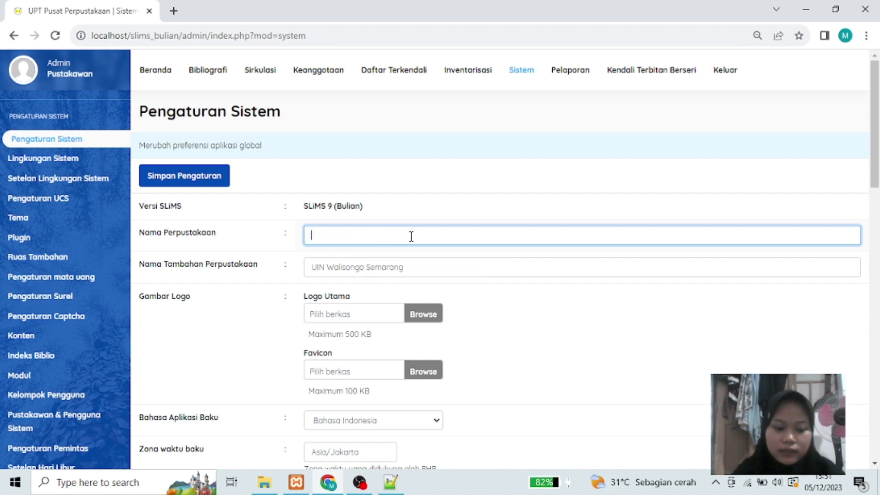
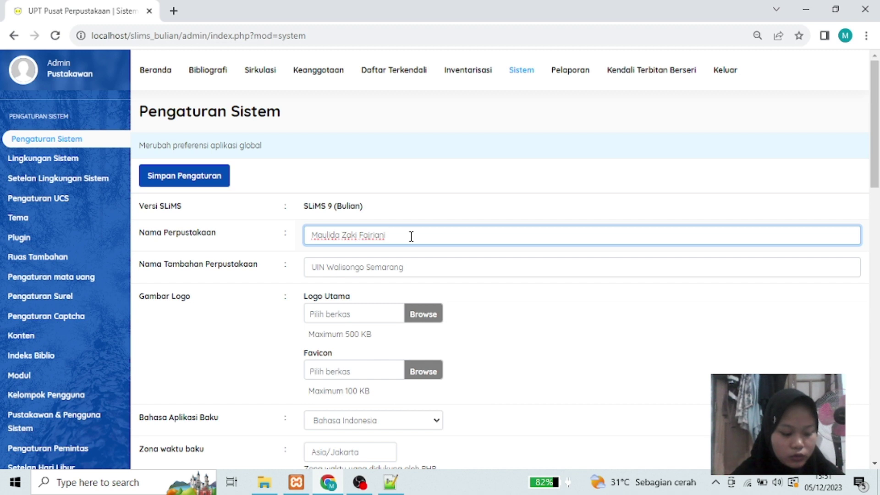
Clear the UIN Walisongo Semarang library subname and open the main logo file chooser.
left_click(420, 269)
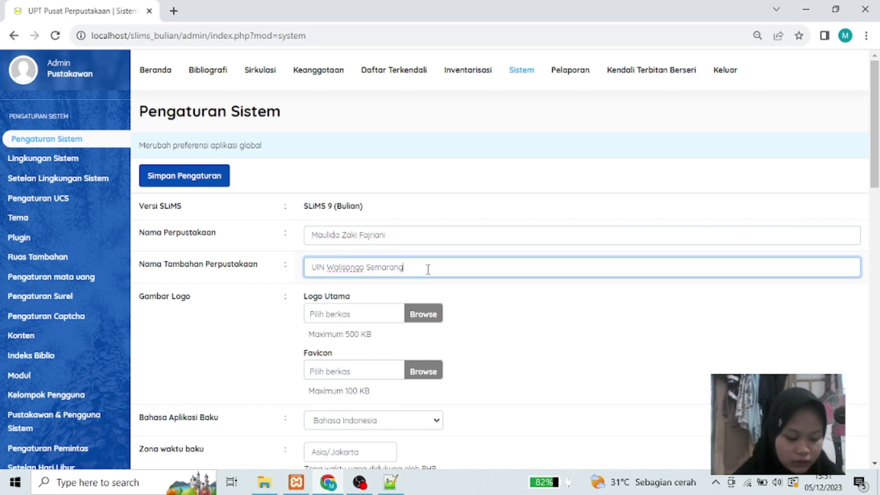
key("BackSpace")
key("BackSpace")
key("BackSpace")
key("BackSpace")
key("BackSpace")
key("BackSpace")
key("BackSpace")
key("BackSpace")
key("BackSpace")
key("BackSpace")
key("BackSpace")
key("BackSpace")
key("BackSpace")
key("BackSpace")
key("BackSpace")
key("BackSpace")
key("BackSpace")
key("BackSpace")
key("BackSpace")
key("BackSpace")
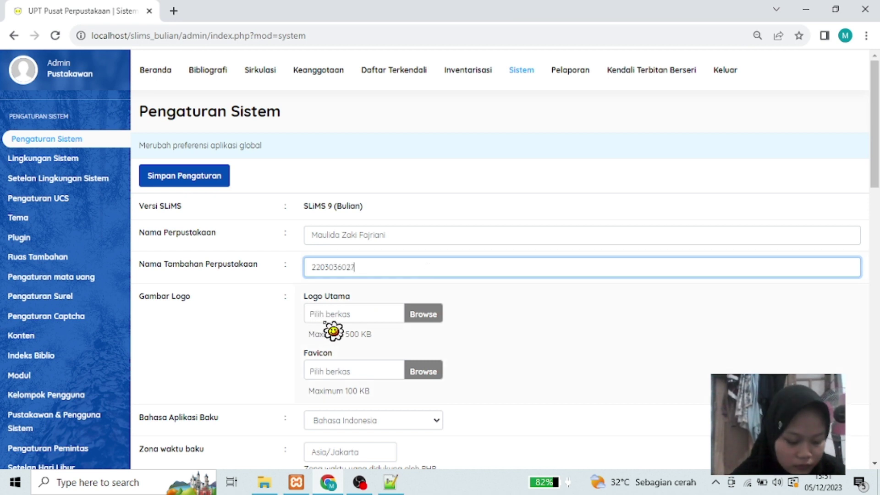
left_click(427, 316)
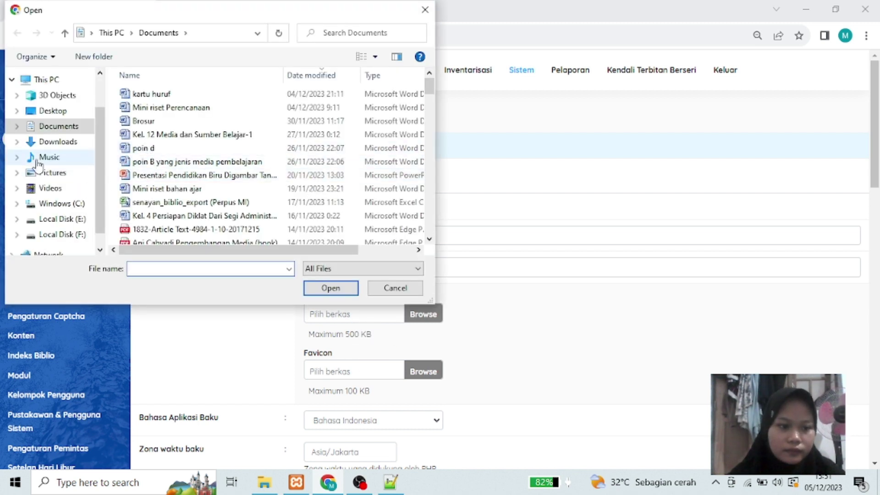
Choose the student's portrait photo from the Pictures folder as the main logo.
left_click(44, 174)
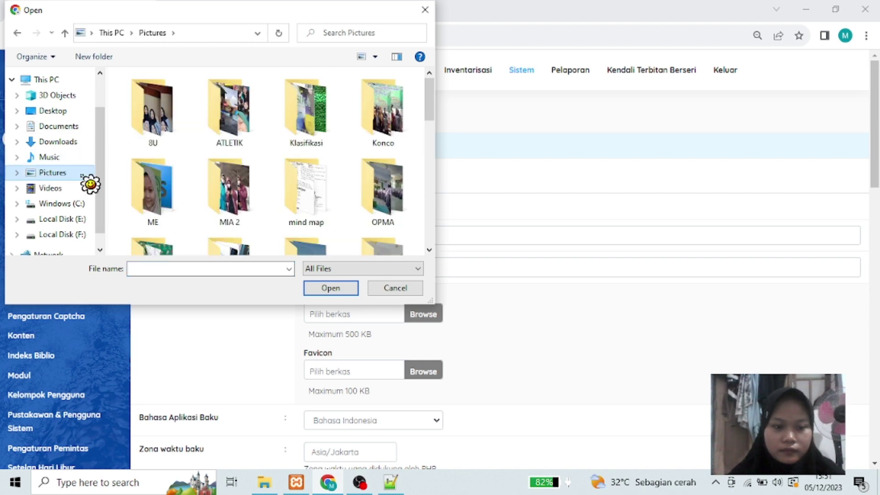
scroll(266, 189, "down", 3)
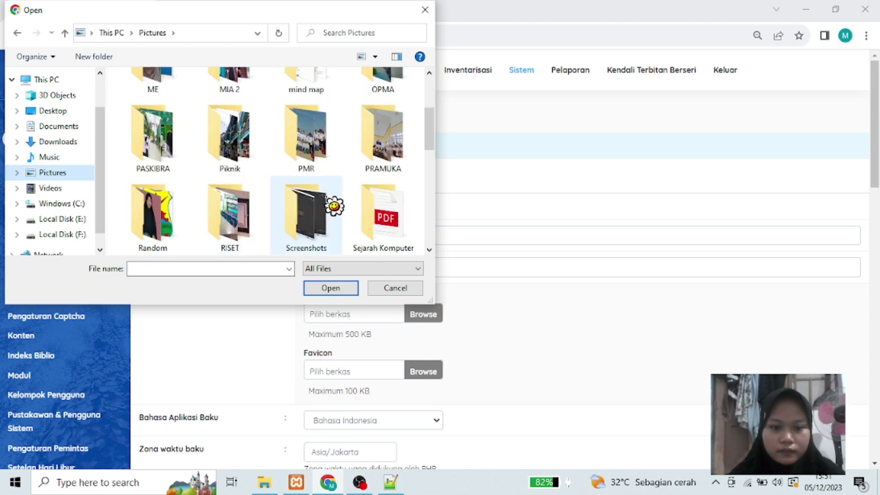
scroll(334, 207, "down", 5)
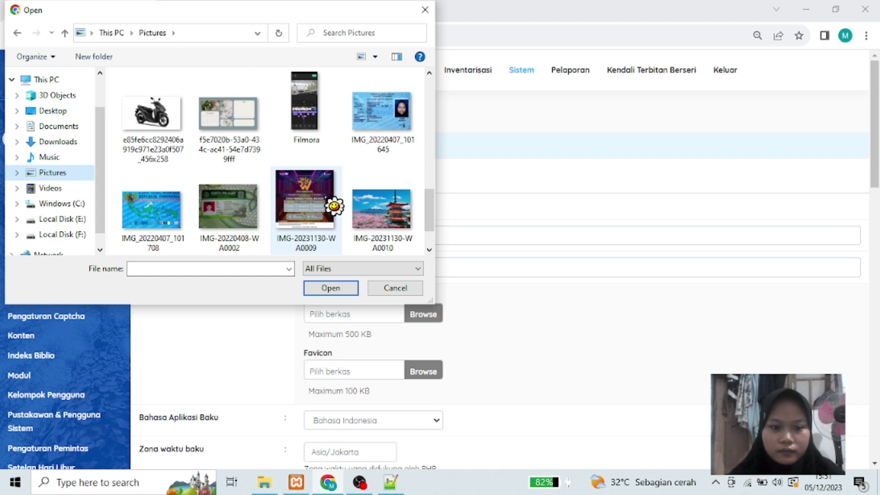
left_click(430, 72)
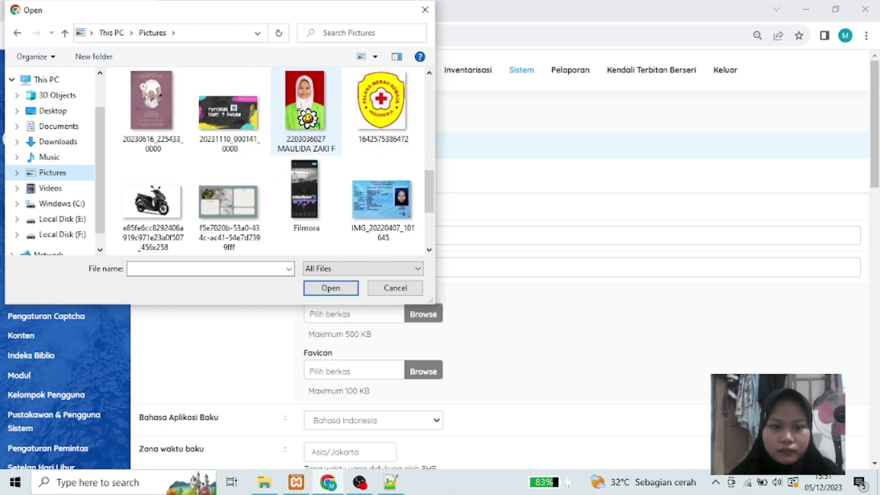
double_click(298, 110)
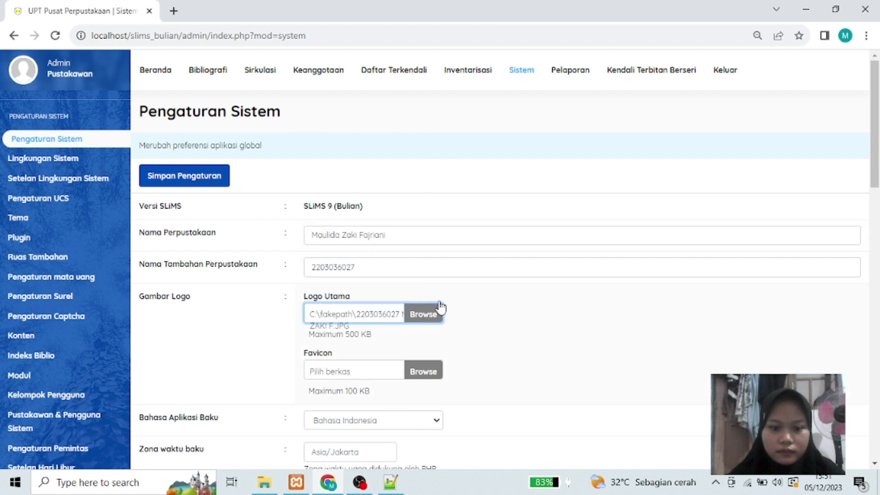
Set the default application language to Bahasa Inggris.
scroll(472, 347, "down", 2)
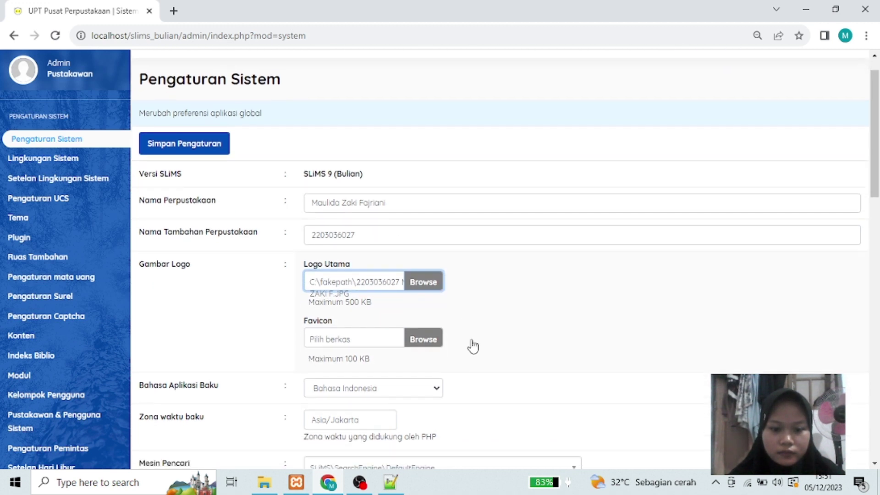
scroll(473, 347, "down", 1)
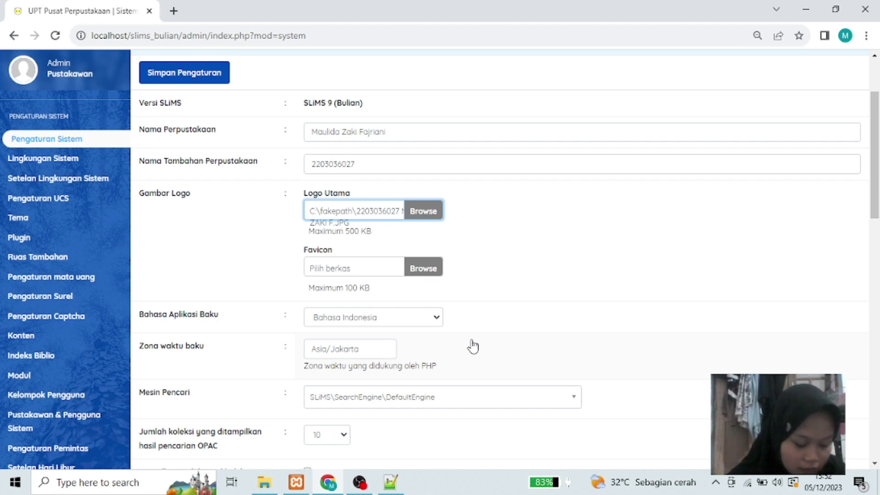
scroll(472, 347, "down", 2)
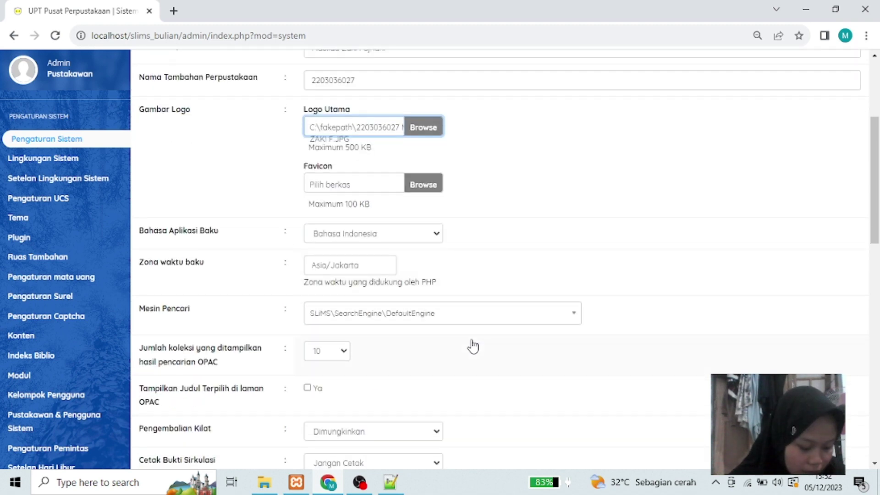
scroll(473, 347, "down", 4)
scroll(473, 347, "down", 10)
scroll(472, 347, "down", 2)
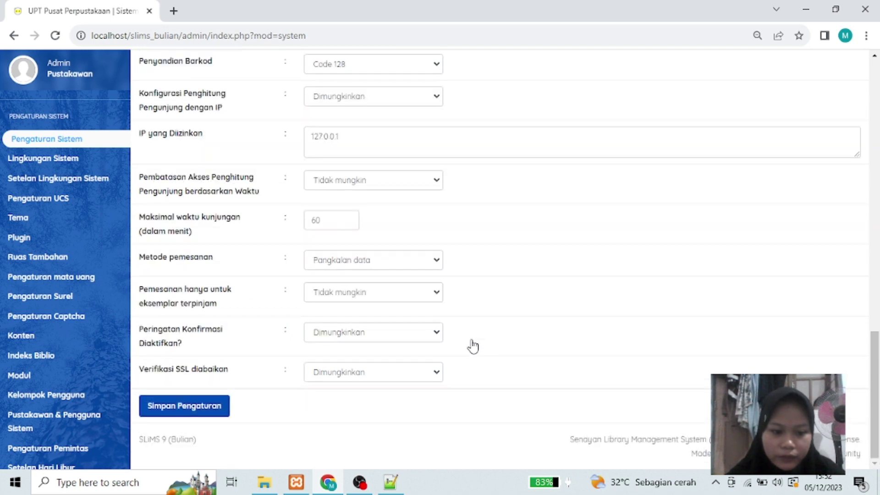
scroll(406, 320, "up", 4)
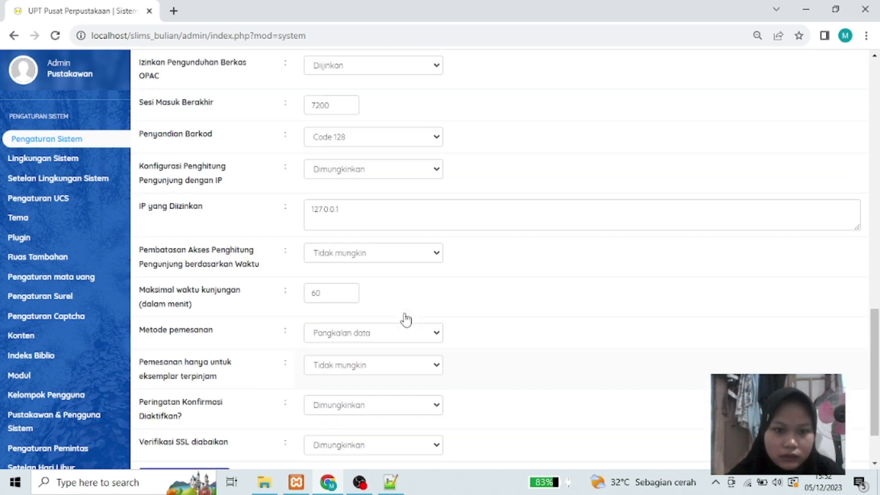
scroll(405, 313, "up", 2)
scroll(405, 311, "up", 2)
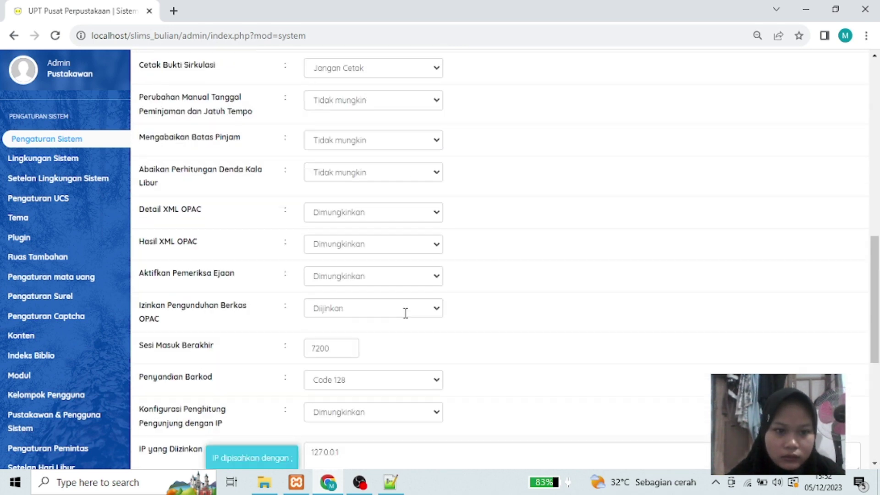
scroll(412, 322, "up", 3)
scroll(414, 322, "up", 3)
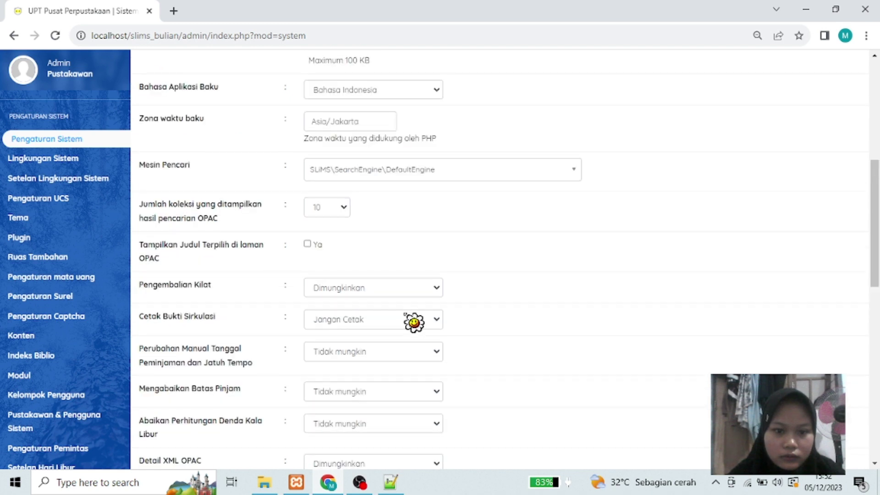
scroll(414, 322, "up", 1)
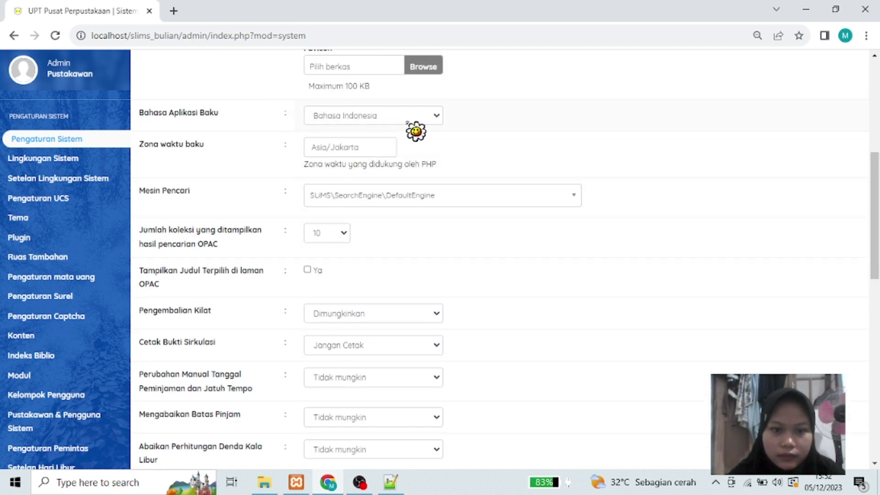
left_click(438, 117)
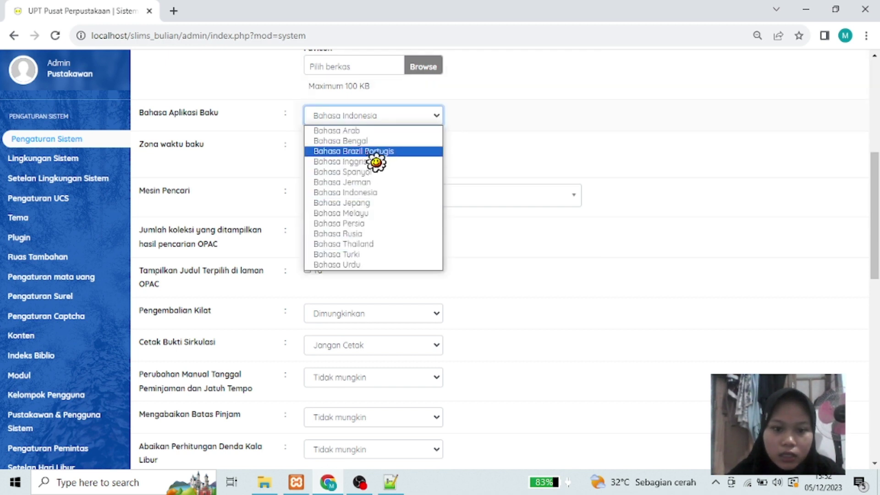
left_click(511, 124)
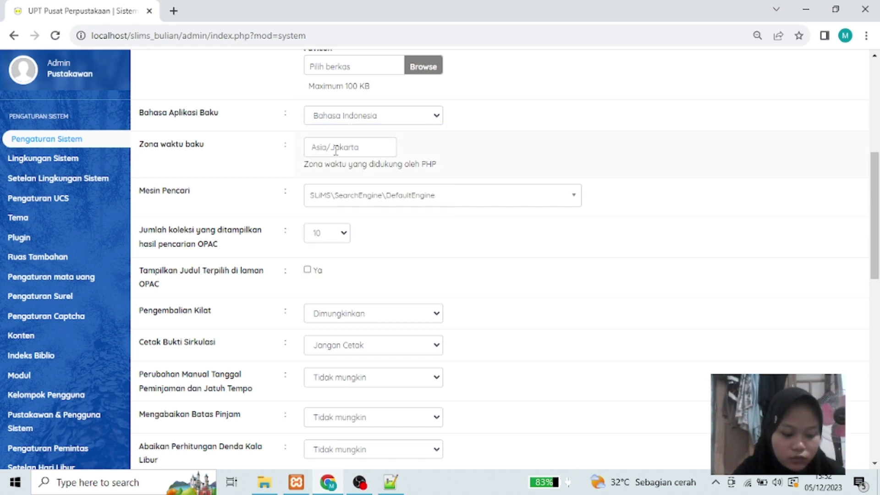
left_click(436, 118)
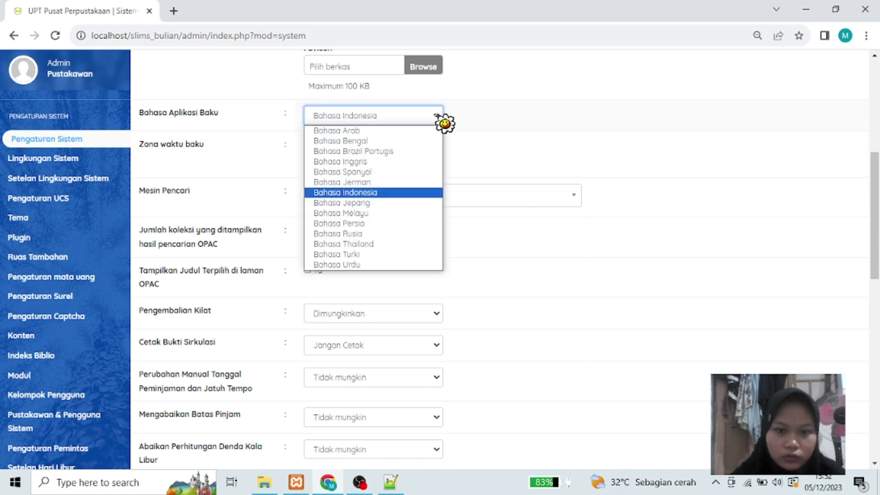
left_click(376, 162)
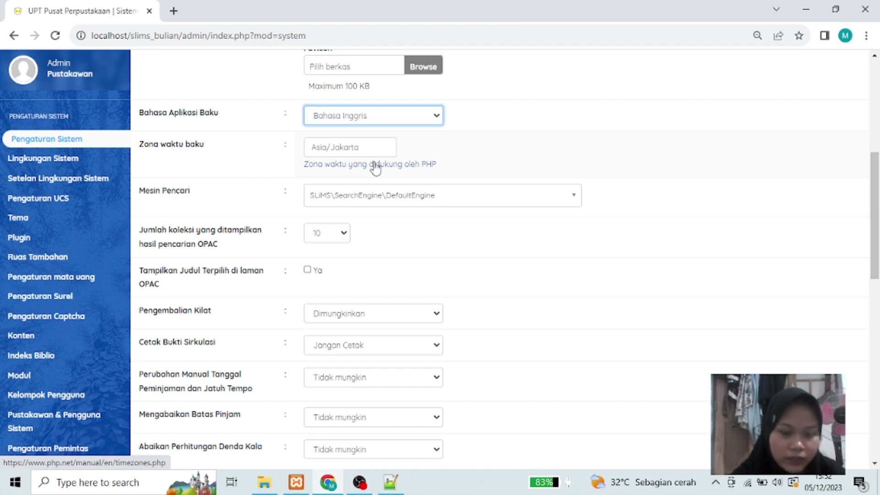
Save the system settings with Simpan Pengaturan.
scroll(359, 264, "down", 5)
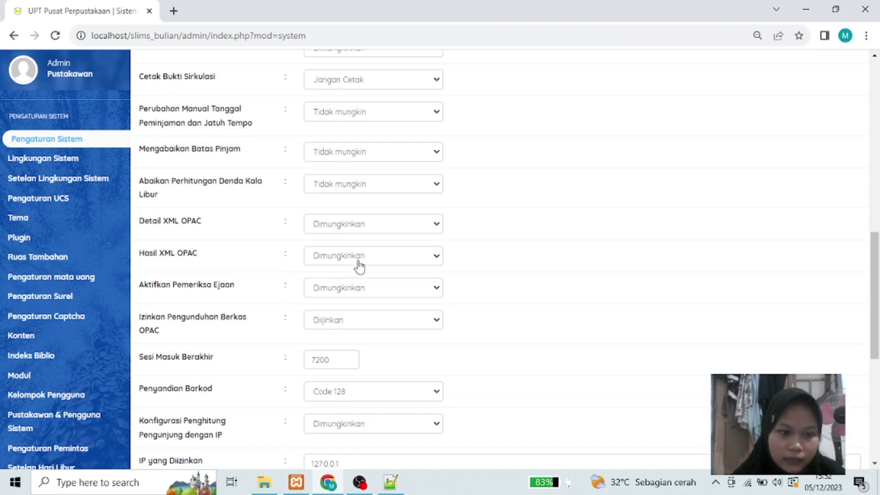
scroll(359, 265, "down", 6)
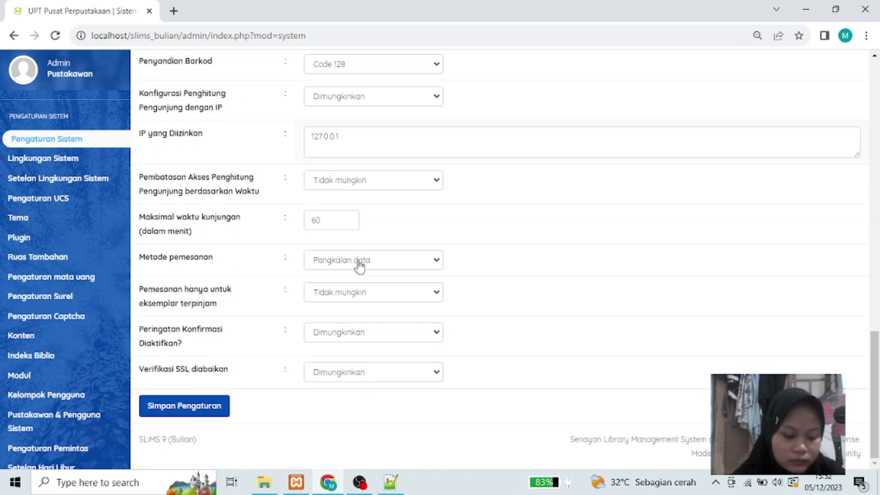
scroll(367, 270, "up", 1)
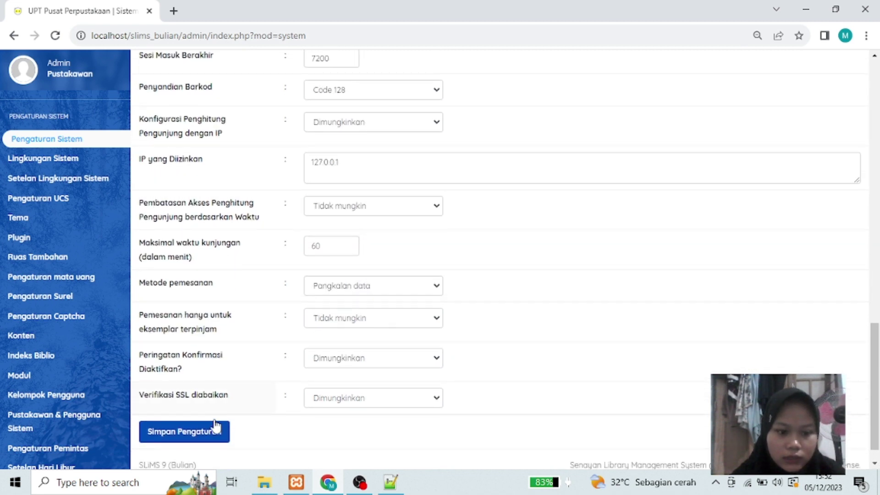
left_click(204, 438)
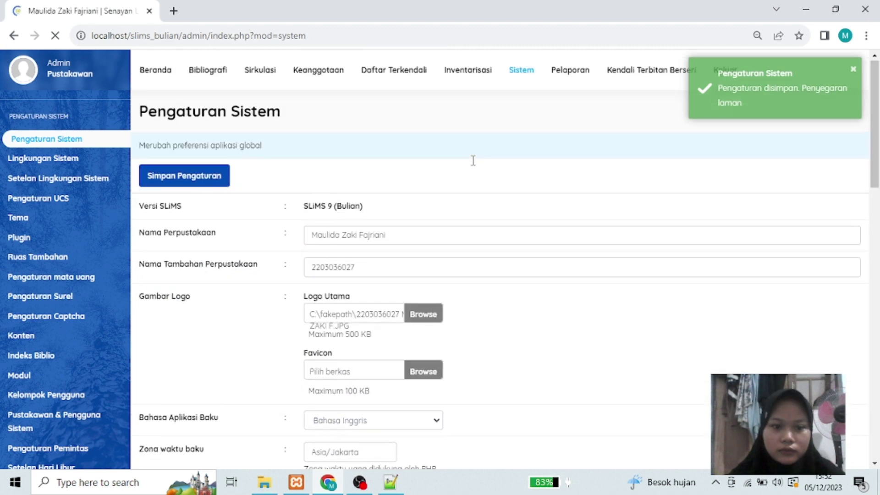
Let the settings page reload in English, then start a new browser tab.
scroll(473, 161, "down", 4)
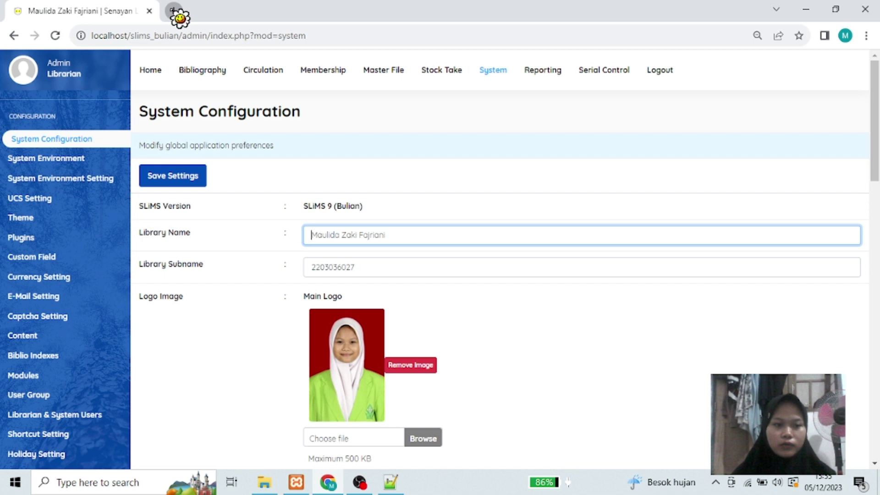
left_click(174, 11)
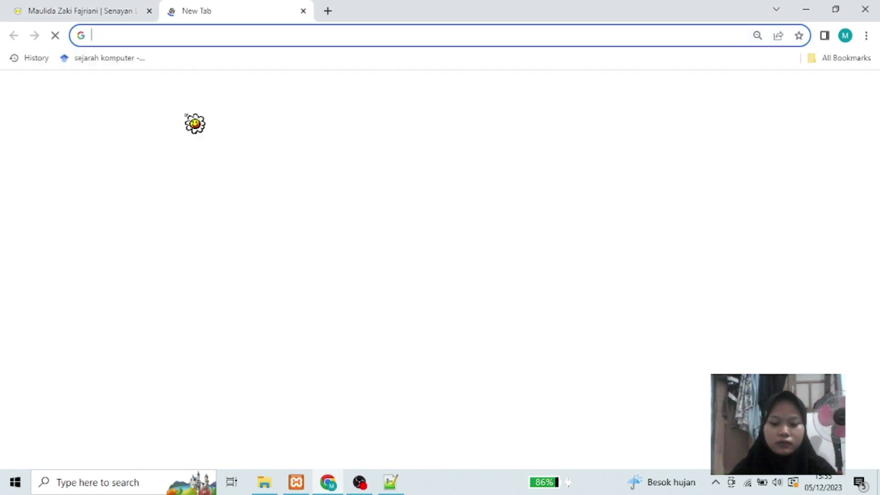
Load localhost/slims_bulian and scroll through the homepage down to the map.
type("loc")
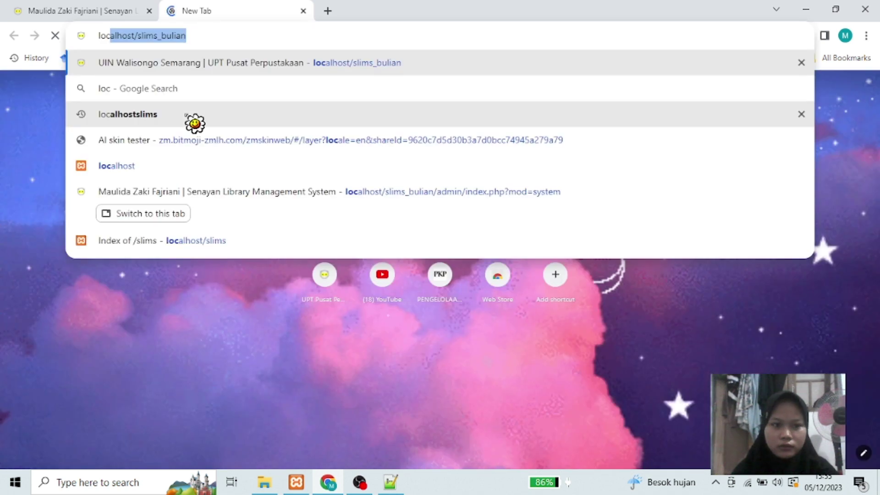
type("alhost")
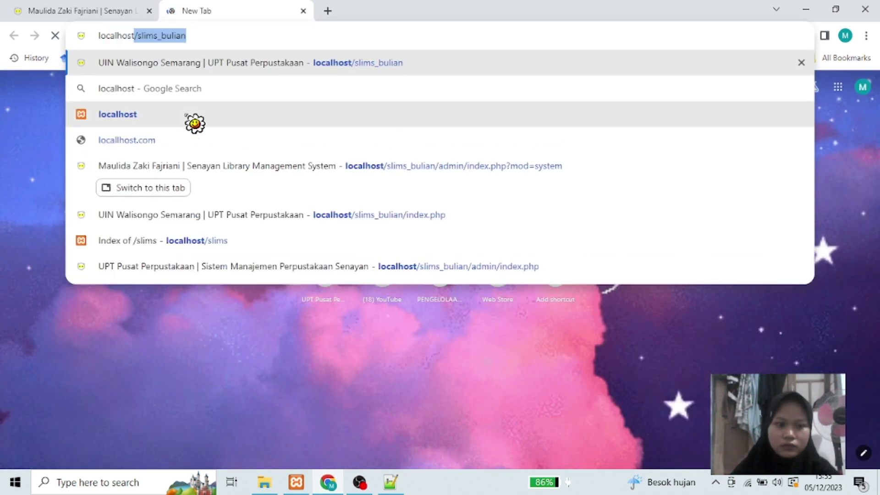
type("/")
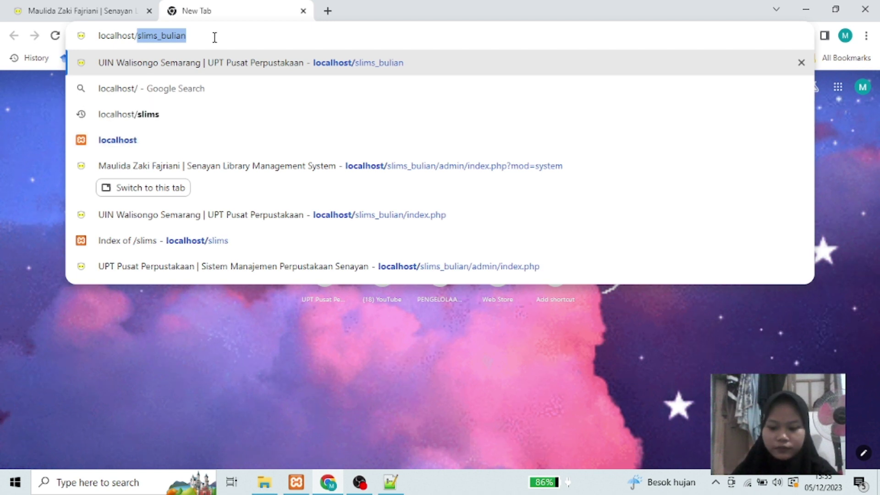
key("Return")
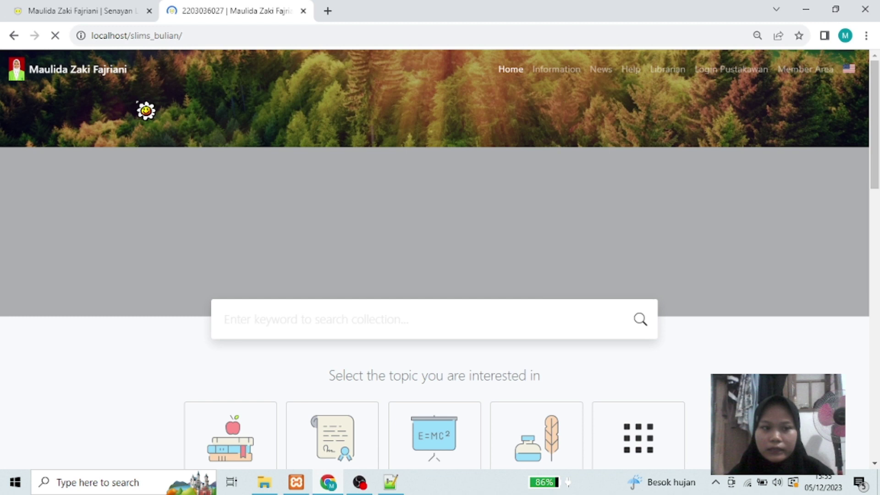
scroll(402, 186, "down", 6)
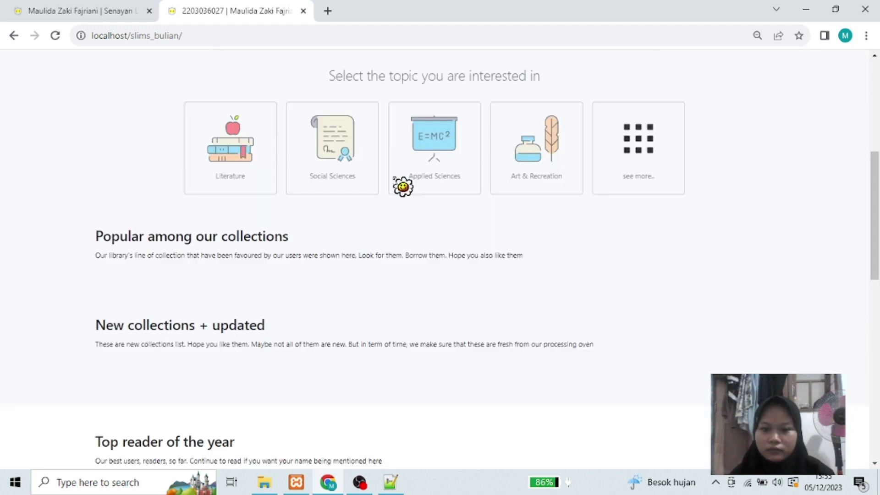
scroll(403, 186, "down", 10)
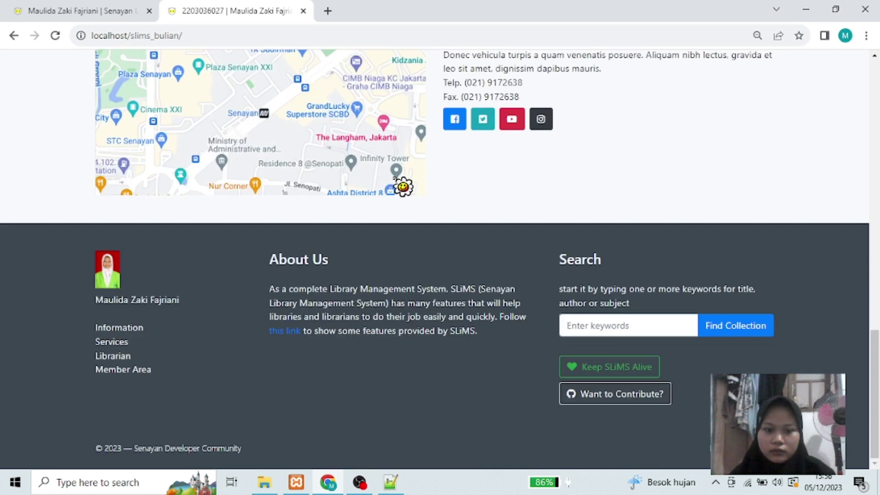
scroll(402, 186, "up", 3)
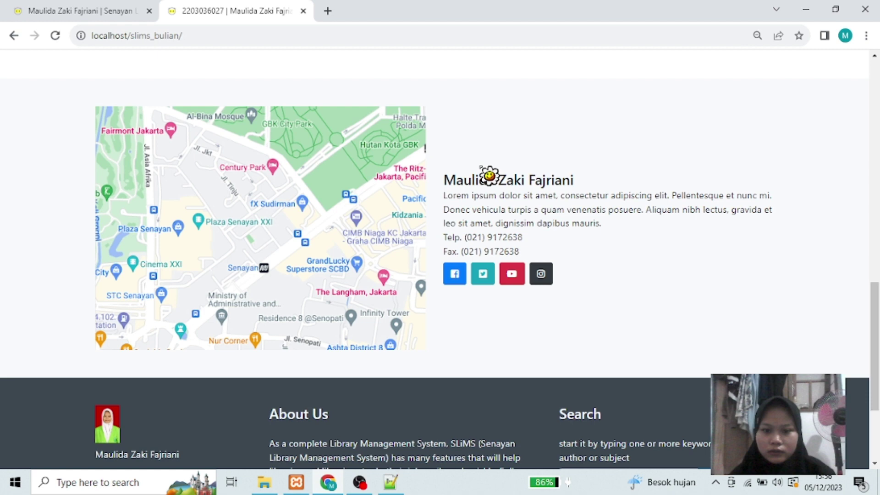
scroll(456, 316, "up", 1)
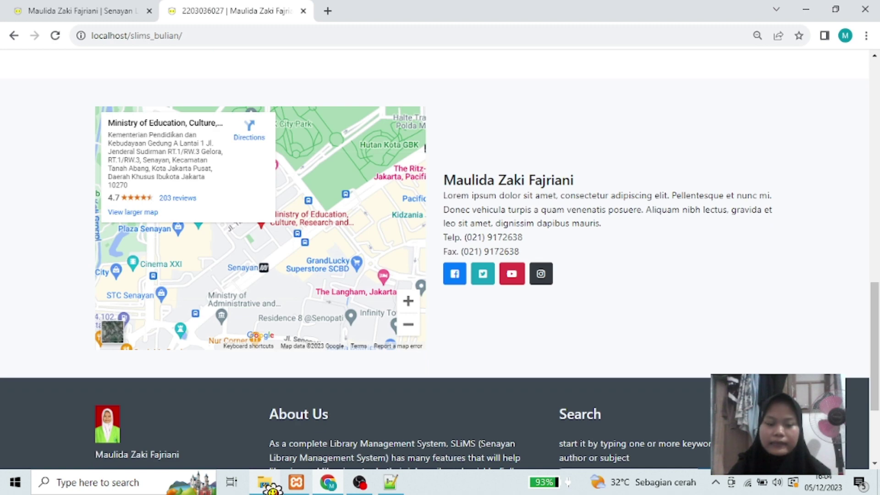
left_click(270, 484)
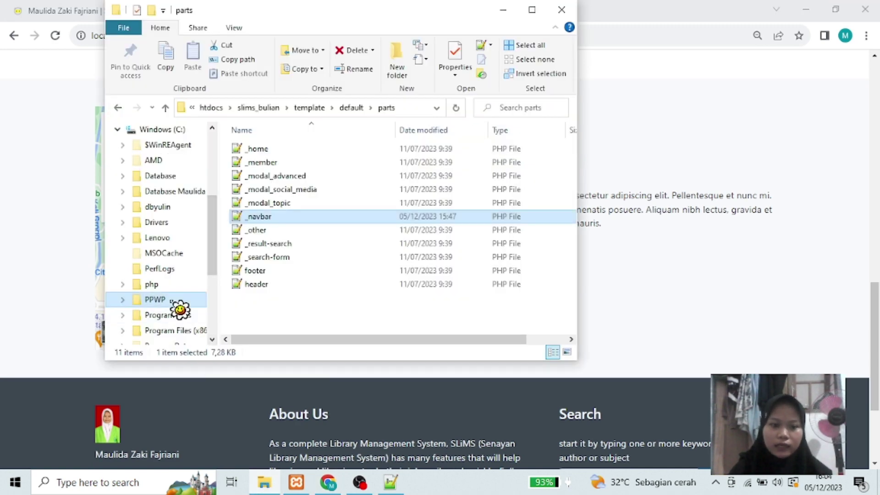
Open the PPWP folder on the Windows (C:) drive.
scroll(171, 302, "down", 1)
scroll(171, 302, "down", 3)
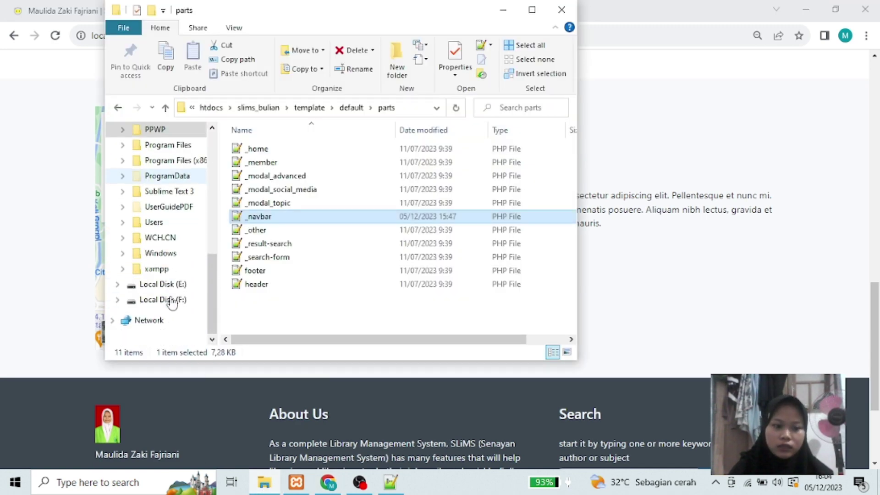
scroll(172, 256, "up", 5)
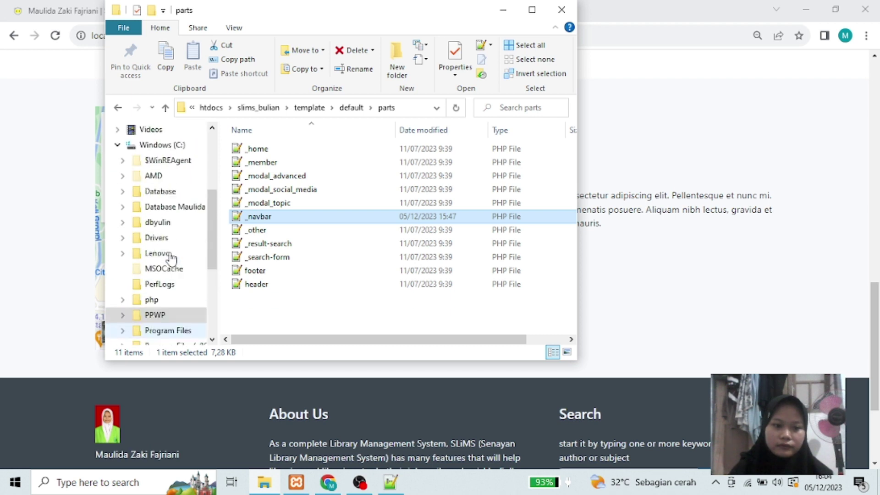
left_click(145, 208)
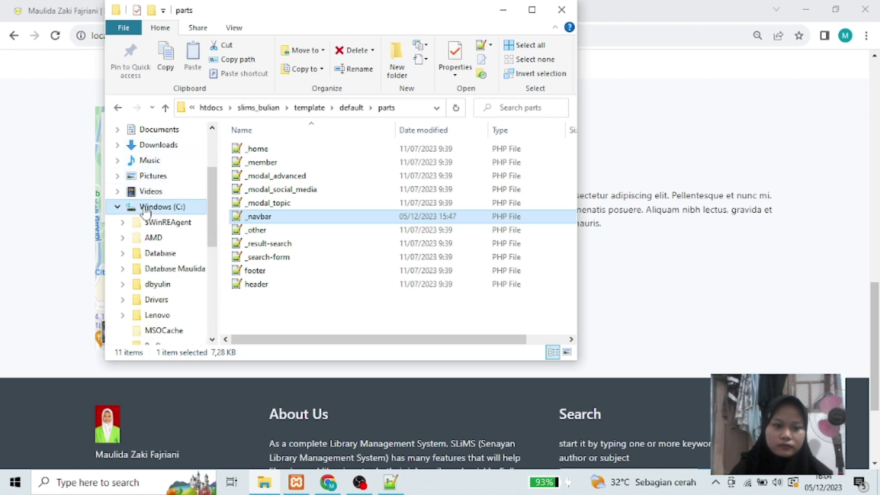
left_click(118, 207)
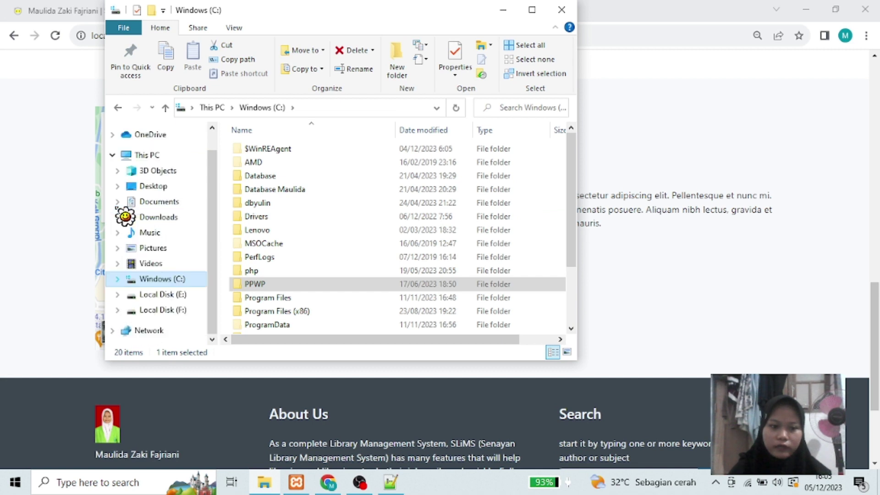
left_click(304, 284)
double_click(304, 284)
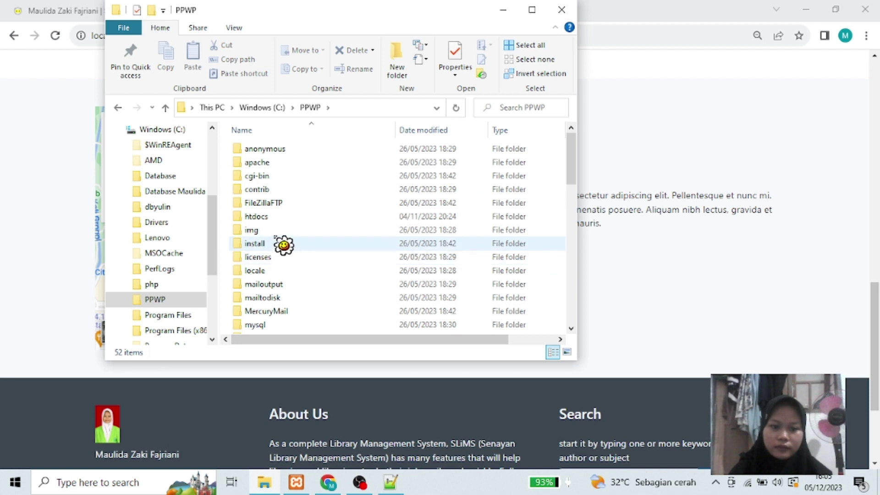
Browse through htdocs, slims_bulian and template into the default template folder.
left_click(276, 219)
double_click(277, 219)
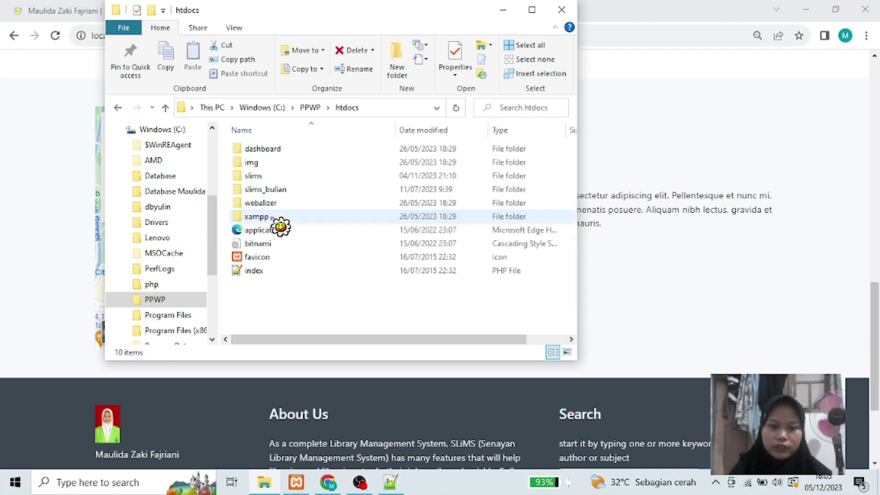
left_click(296, 190)
double_click(296, 190)
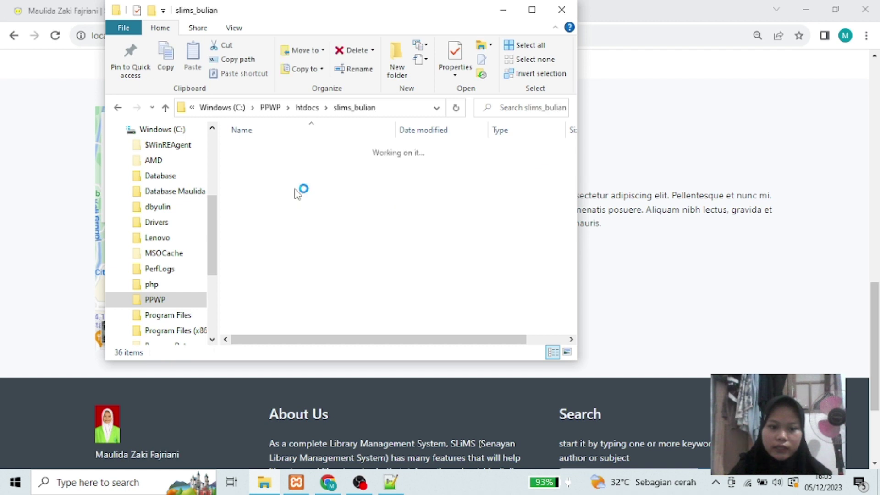
scroll(315, 270, "down", 4)
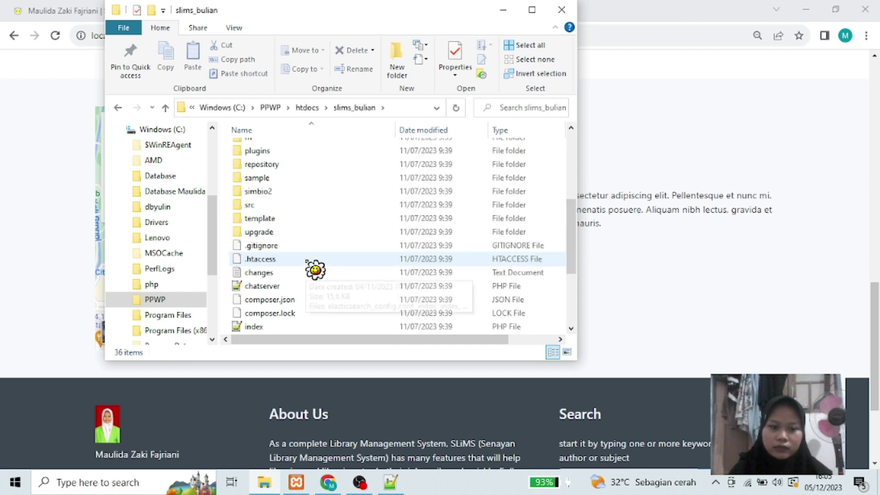
double_click(294, 219)
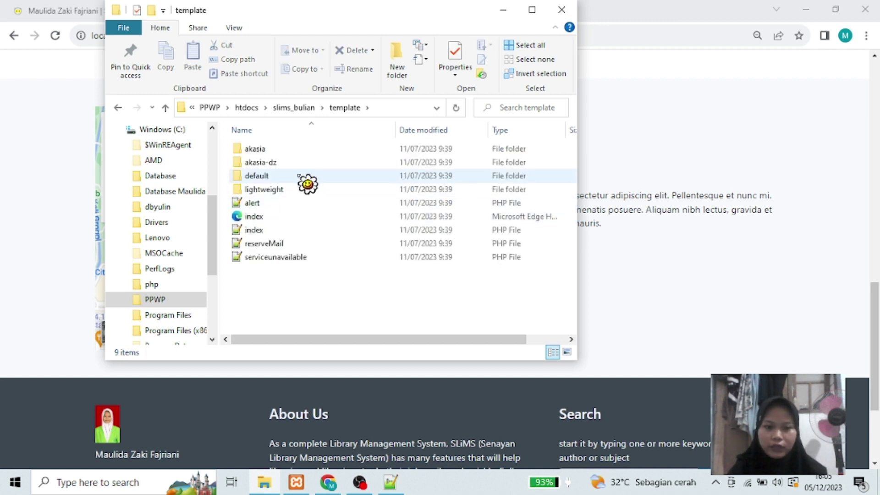
left_click(298, 175)
double_click(297, 176)
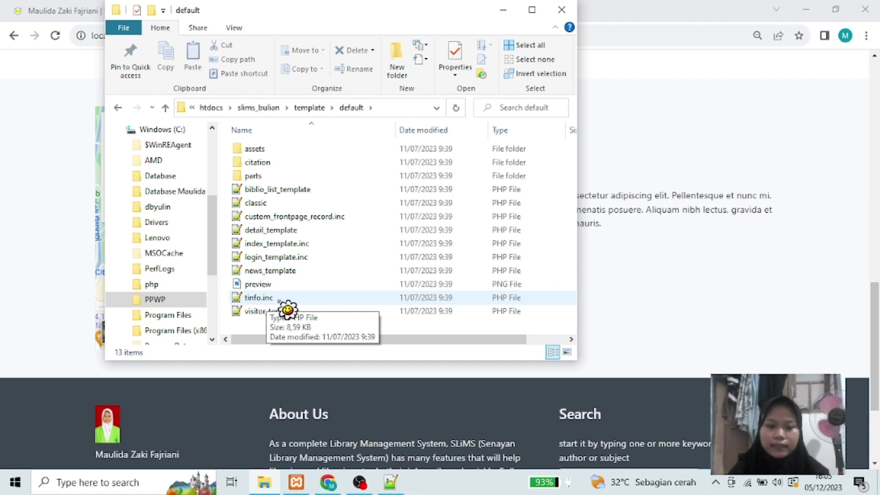
Open tinfo.inc in Notepad++ and scroll through its $sysconf template settings.
double_click(278, 299)
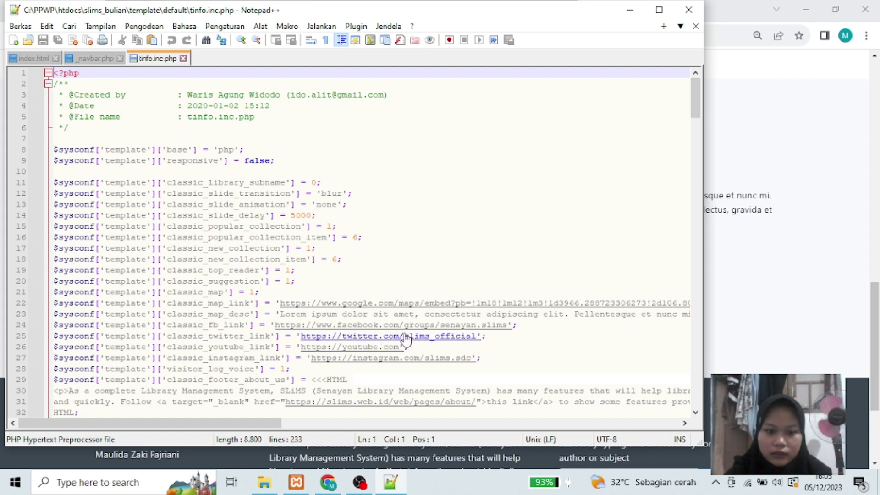
scroll(340, 351, "down", 20)
scroll(340, 350, "up", 20)
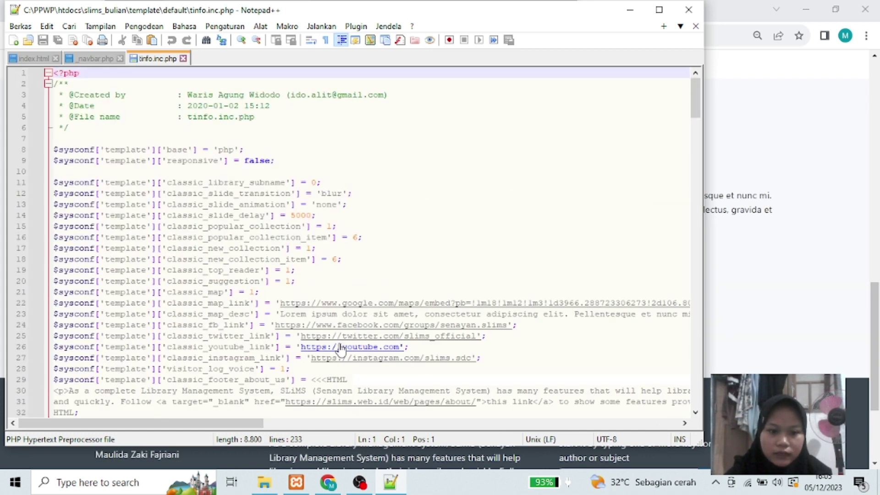
scroll(341, 351, "down", 4)
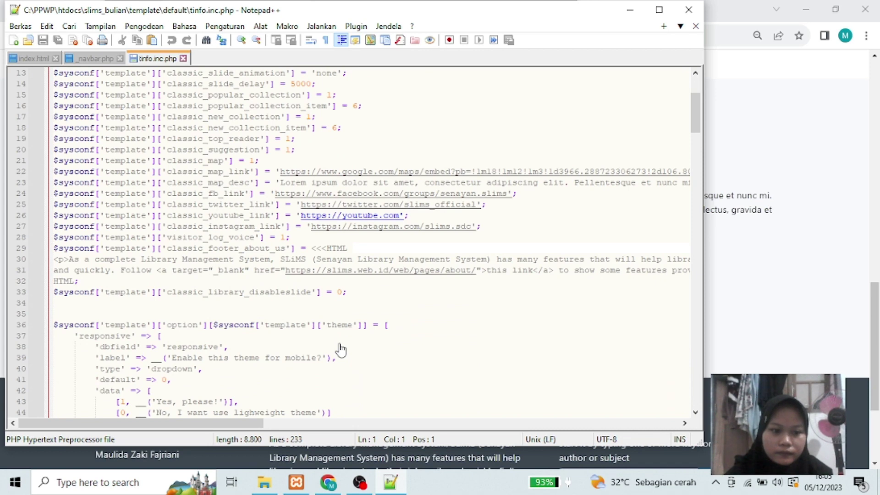
scroll(340, 350, "down", 20)
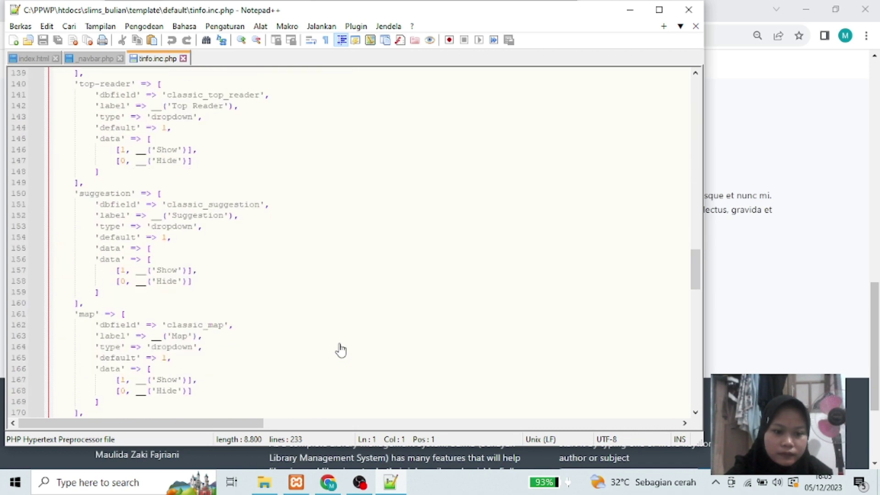
scroll(341, 351, "down", 4)
scroll(340, 351, "up", 20)
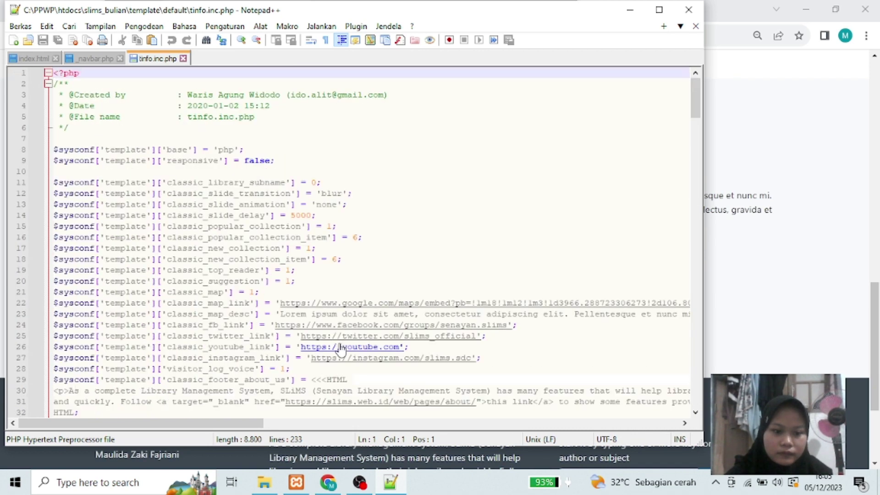
scroll(422, 346, "right", 10)
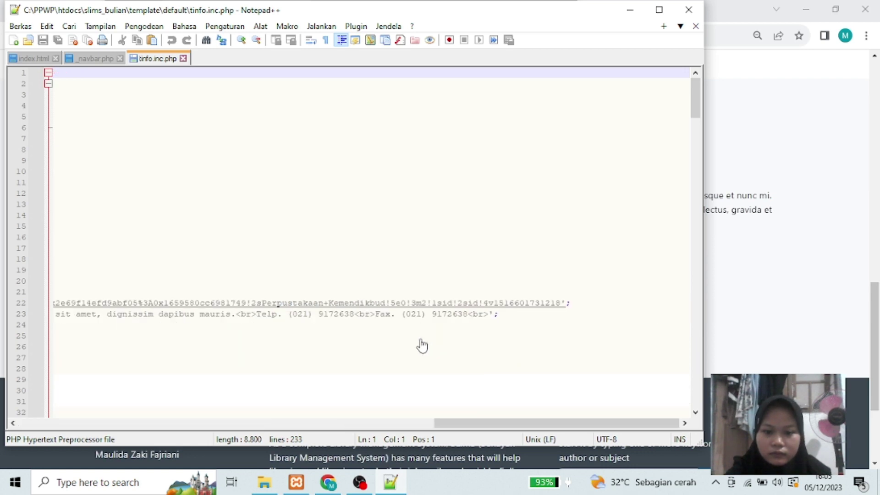
scroll(422, 346, "left", 10)
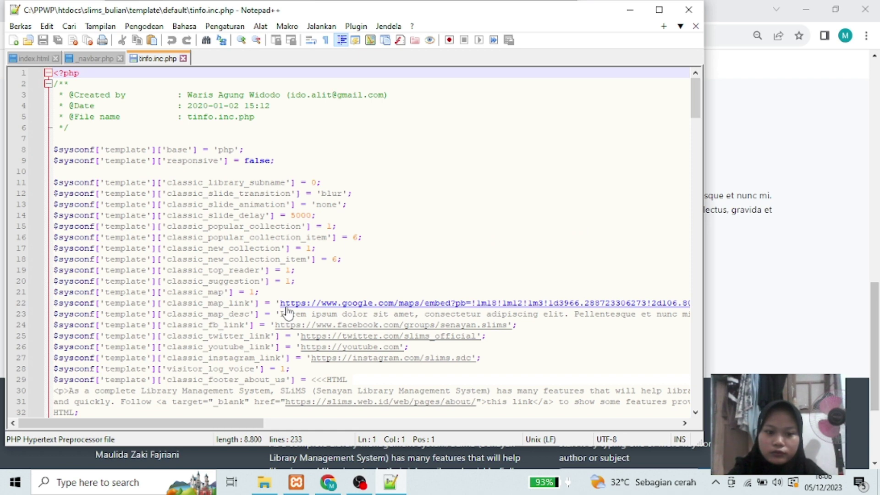
Delete the Google Maps embed URL on line 22, leaving classic_map_link as ''.
scroll(288, 313, "right", 10)
scroll(288, 313, "left", 10)
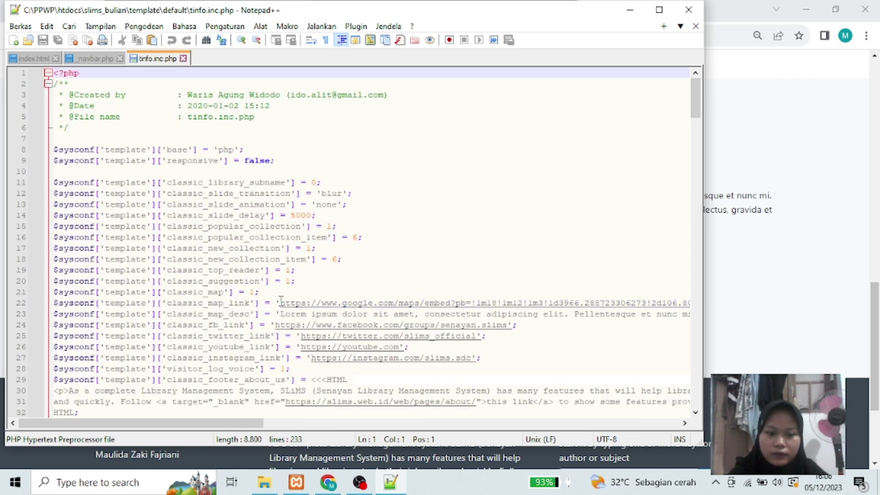
left_click(281, 301)
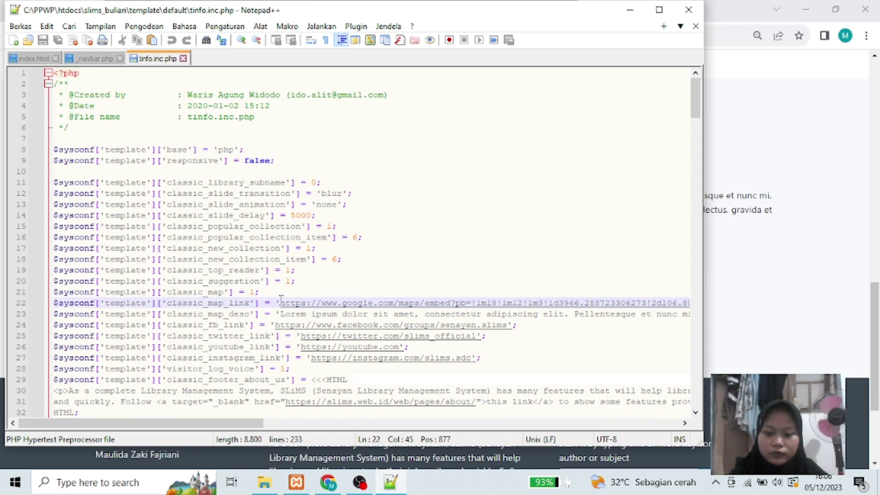
key("shift+Right")
key("shift+Right")
key("shift+Right")
key("shift+Right")
key("shift+Right")
key("shift+Right")
key("shift+Right")
key("shift+Right")
key("shift+Right")
key("shift+Right")
key("shift+Right")
key("shift+Right")
key("shift+Right")
key("shift+Right")
key("shift+Right")
key("shift+Right")
key("shift+Right")
key("shift+Right")
key("shift+Right")
key("shift+Right")
key("shift+Right")
key("shift+Right")
key("shift+Right")
key("shift+Right")
key("shift+Right")
key("shift+Right")
key("shift+Right")
key("shift+Right")
key("shift+Right")
key("shift+Right")
key("shift+Right")
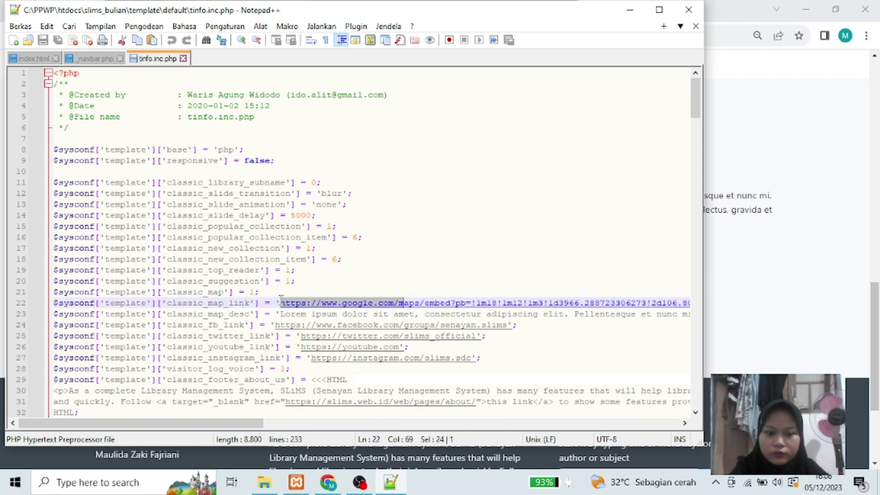
key("shift+Right")
key("shift+Right")
key("shift+Right")
key("shift+Right")
key("shift+Right")
key("shift+Right")
key("shift+Right")
key("shift+Right")
key("shift+Right")
key("shift+Right")
key("shift+Right")
key("shift+Right")
key("shift+Right")
key("shift+Right")
key("shift+Right")
key("shift+Right")
key("shift+Right")
key("shift+Right")
key("shift+Right")
key("shift+Right")
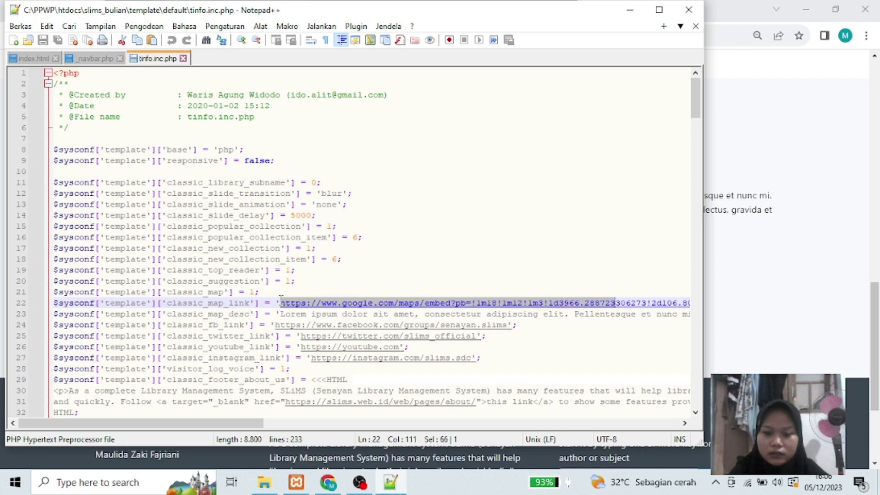
key("shift+Right")
key("shift+Right")
key("shift+Right")
key("shift+Right")
key("shift+Right")
key("shift+Right")
key("shift+Right")
key("shift+Right")
key("shift+Right")
key("shift+Right")
key("shift+Right")
key("shift+Right")
key("shift+Right")
key("shift+Right")
key("shift+Right")
key("shift+Right")
key("shift+Right")
key("shift+Right")
key("shift+Right")
key("shift+Right")
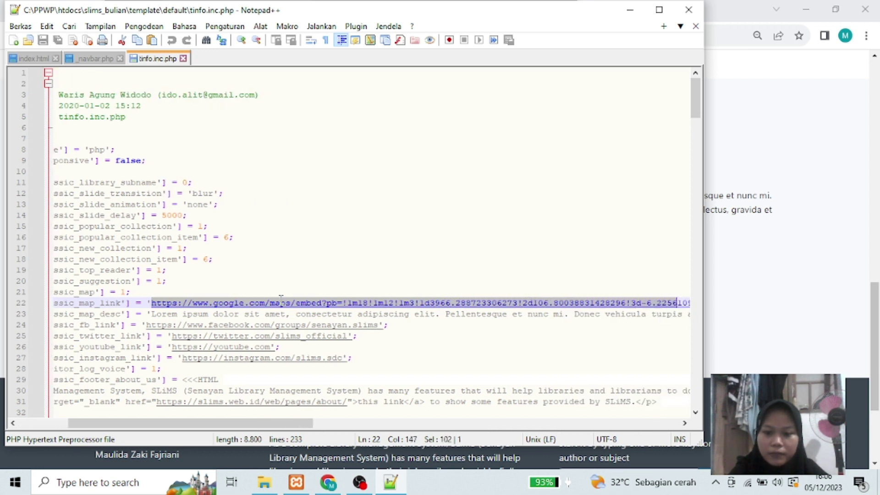
key("shift+Right")
key("shift+Right")
key("shift+Right")
key("shift+Right")
key("shift+Right")
key("shift+Right")
key("shift+Right")
key("shift+Right")
key("shift+Right")
key("shift+Right")
key("shift+Right")
key("shift+Right")
key("shift+Right")
key("shift+Right")
key("shift+Right")
key("shift+Right")
key("shift+Right")
key("shift+Right")
key("shift+Right")
key("shift+Right")
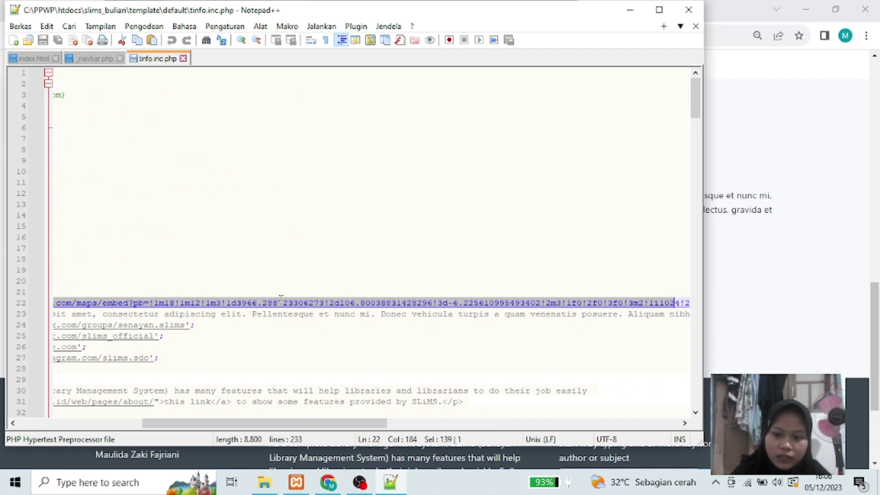
key("shift+Right")
key("shift+Right")
key("shift+Right")
key("shift+Right")
key("shift+Right")
key("shift+Right")
key("shift+Right")
key("shift+Right")
key("shift+Right")
key("shift+Right")
key("shift+Right")
key("shift+Right")
key("shift+Right")
key("shift+Right")
key("shift+Right")
key("shift+Right")
key("shift+Right")
key("shift+Right")
key("shift+Right")
key("shift+Right")
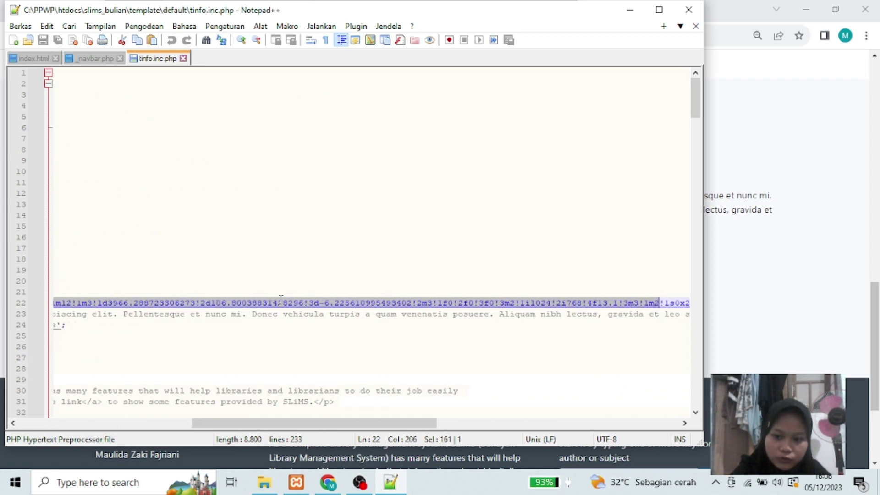
key("shift+Right")
key("shift+Right")
key("shift+Right")
key("shift+Right")
key("shift+Right")
key("shift+Right")
key("shift+Right")
key("shift+Right")
key("shift+Right")
key("shift+Right")
key("shift+Right")
key("shift+Right")
key("shift+Right")
key("shift+Right")
key("shift+Right")
key("shift+Right")
key("shift+Right")
key("shift+Right")
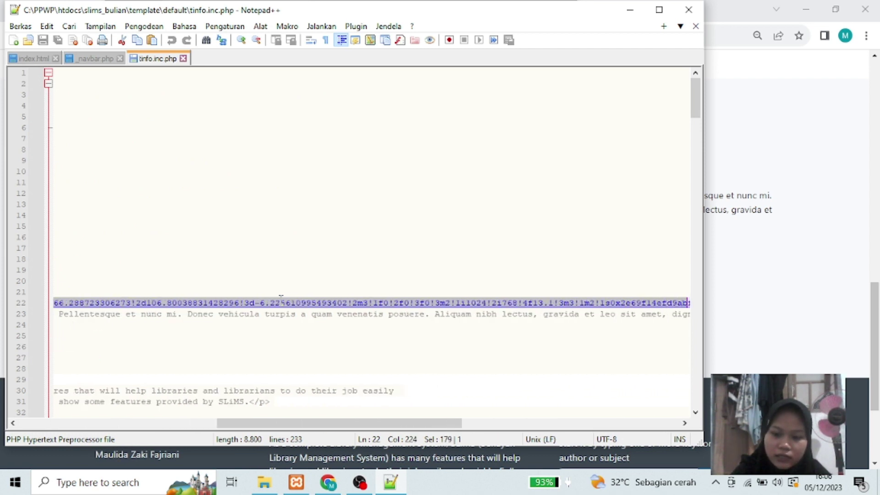
key("shift+Right")
key("shift+Right")
key("shift+Right")
key("shift+Right")
key("shift+Right")
key("shift+Right")
key("shift+Right")
key("shift+Right")
key("shift+Right")
key("shift+Right")
key("shift+Right")
key("shift+Right")
key("shift+Right")
key("shift+Right")
key("shift+Right")
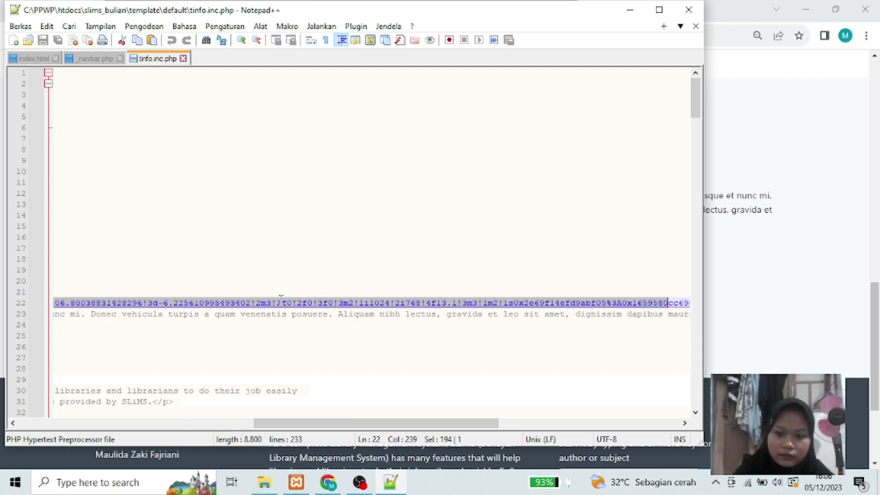
key("shift+Right")
key("shift+Right")
key("shift+Right")
key("shift+Right")
key("shift+Right")
key("shift+Right")
key("shift+Right")
key("shift+Right")
key("shift+Right")
key("shift+Right")
key("shift+Right")
key("shift+Right")
key("shift+Right")
key("shift+Right")
key("shift+Right")
key("shift+Right")
key("shift+Right")
key("shift+Right")
key("shift+Right")
key("shift+Right")
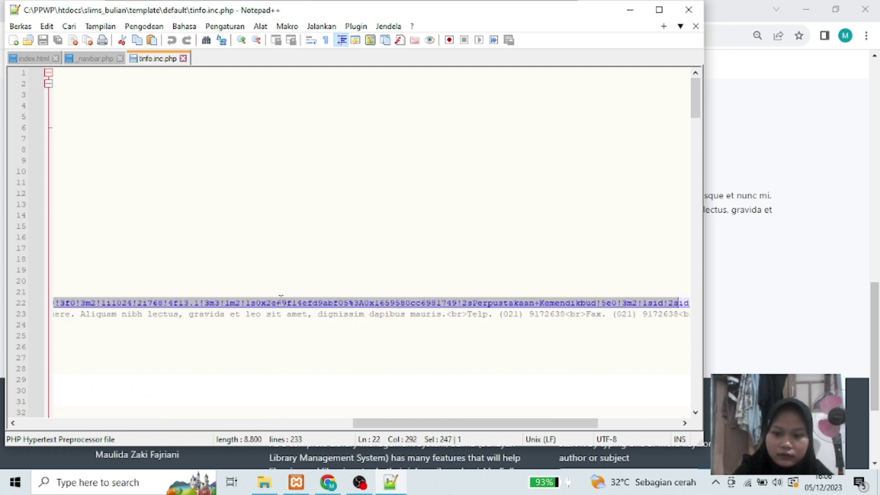
key("shift+Right")
key("shift+Right")
key("shift+Right")
key("shift+Right")
key("shift+Right")
key("shift+Right")
key("shift+Right")
key("shift+Right")
key("shift+Right")
key("shift+Right")
key("shift+Right")
key("shift+Right")
key("shift+Right")
key("shift+Right")
key("shift+Right")
key("shift+Right")
key("shift+Right")
key("shift+Right")
key("shift+Right")
key("shift+Right")
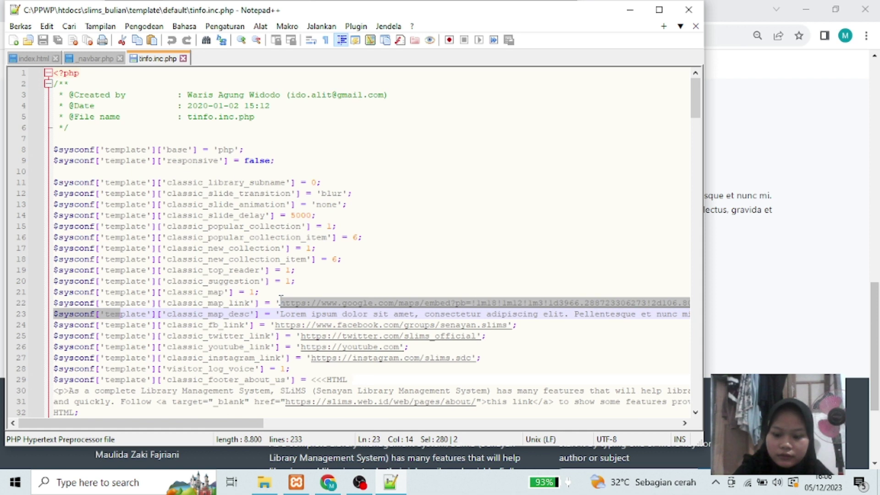
key("shift+Left")
key("shift+Left")
key("shift+Left")
key("shift+Left")
key("shift+Left")
key("shift+Left")
key("shift+Left")
key("shift+Left")
key("shift+Left")
key("shift+Left")
key("shift+Left")
key("shift+Left")
key("shift+Left")
key("shift+Left")
key("shift+Left")
key("shift+Left")
key("shift+Left")
key("shift+Left")
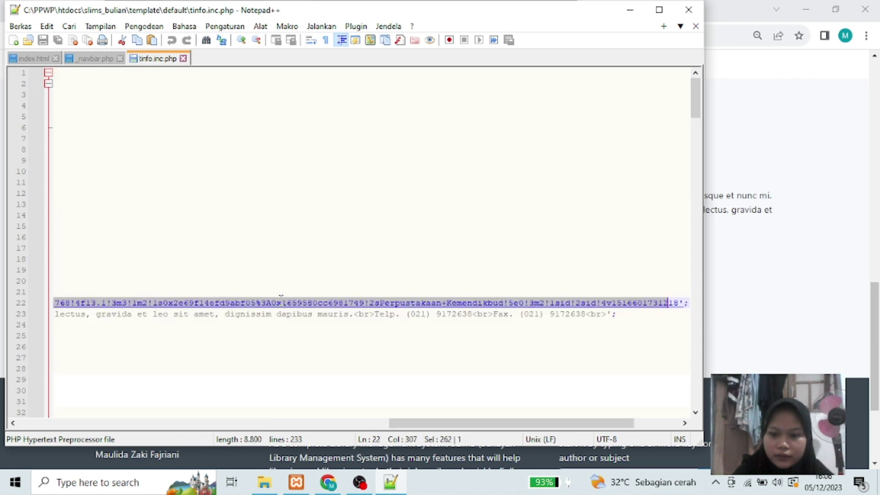
key("shift+Right")
key("shift+Right")
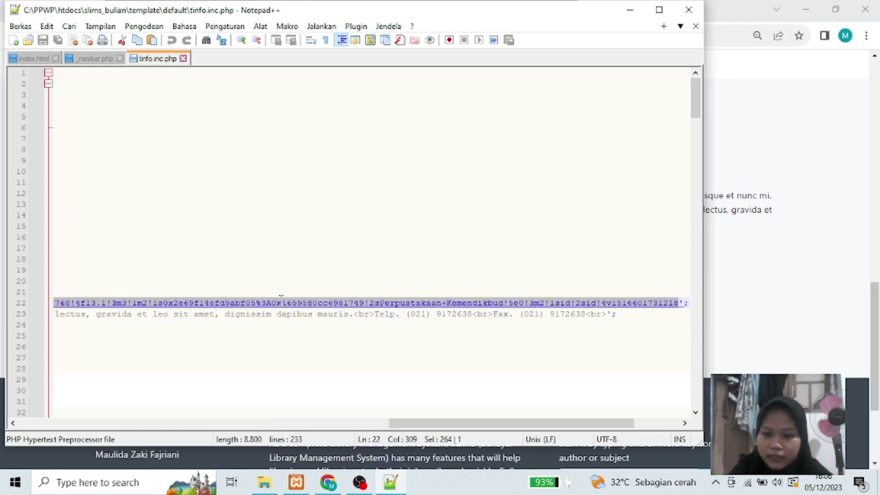
key("Delete")
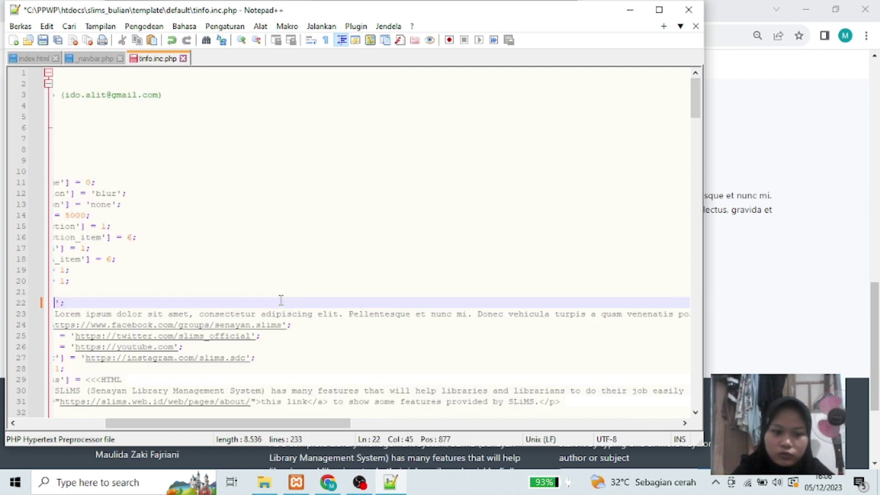
scroll(275, 302, "left", 5)
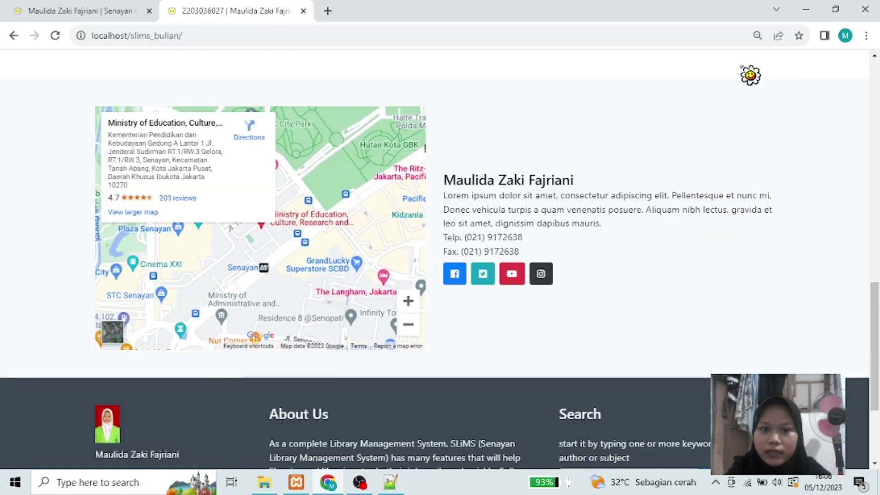
Search for 'google maps' in a new Chrome tab.
left_click(750, 75)
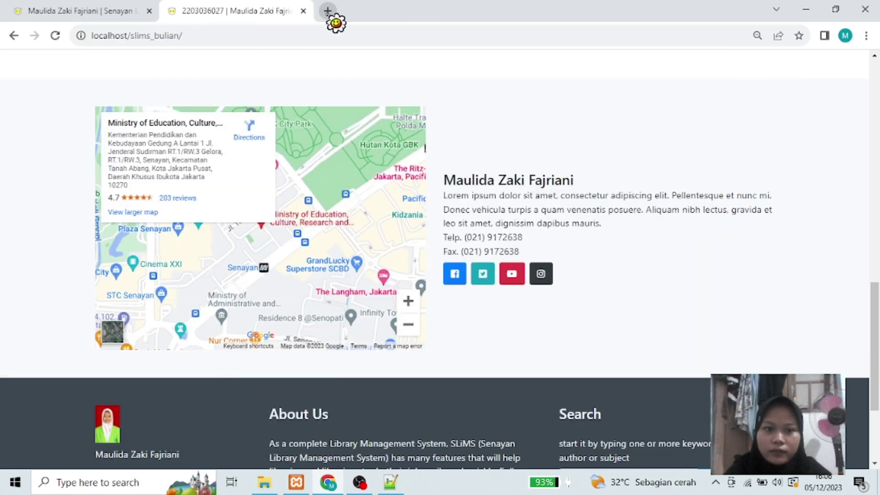
left_click(327, 11)
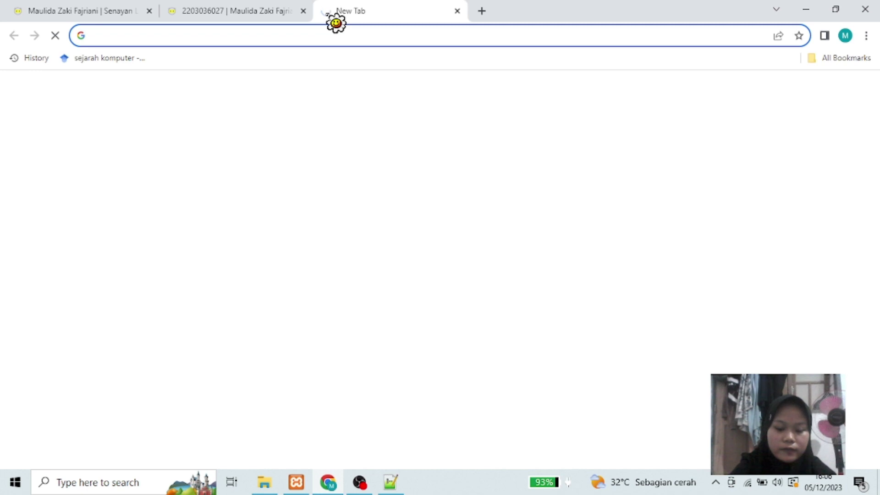
type("goo")
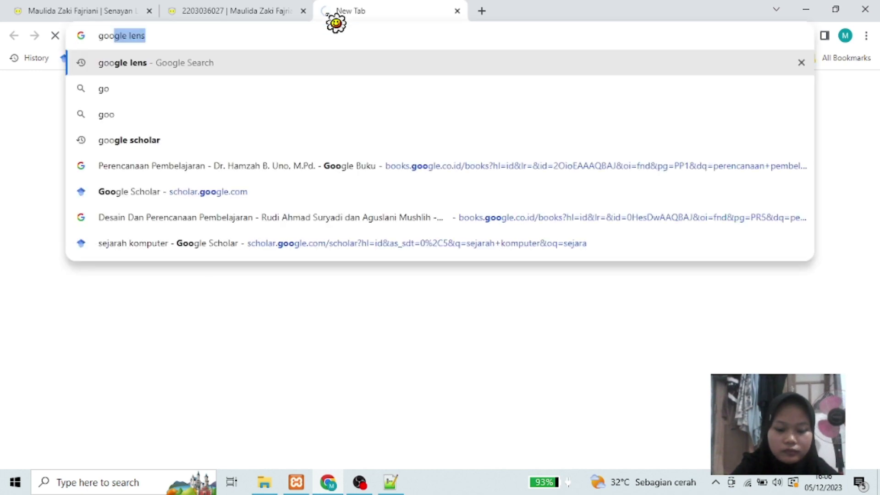
type("gle maps")
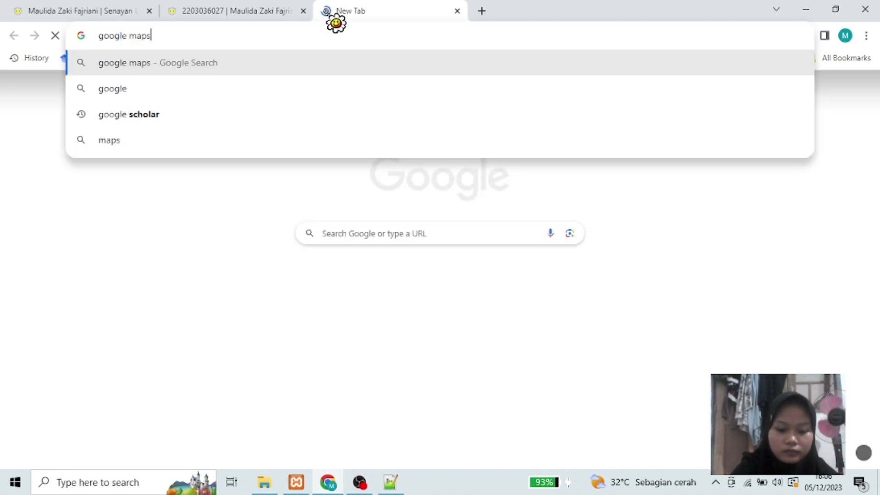
key("Return")
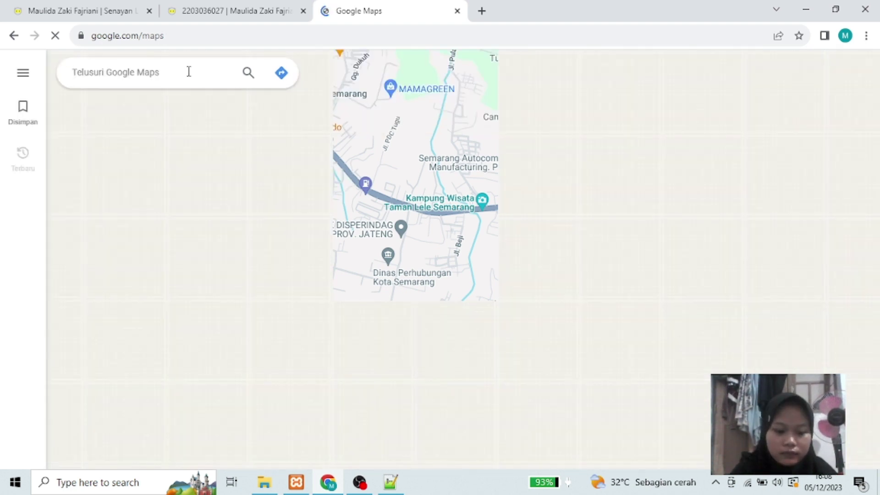
Search Maps for 'desa boyolali gajah demak', correcting the mistyped 'hajah'.
type("desa b")
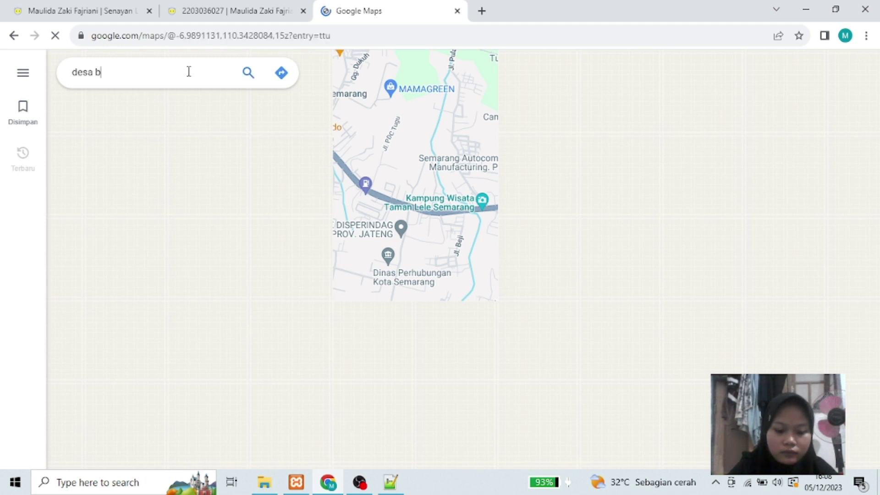
type("oyolali")
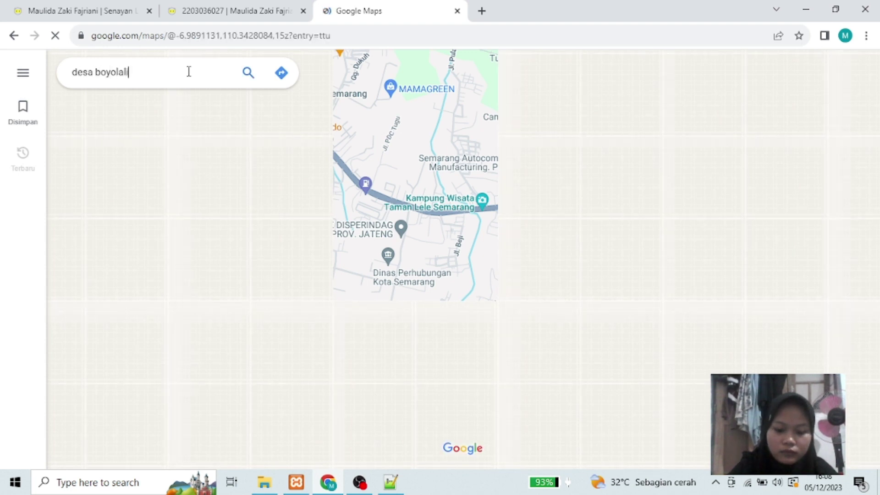
type(" hajah")
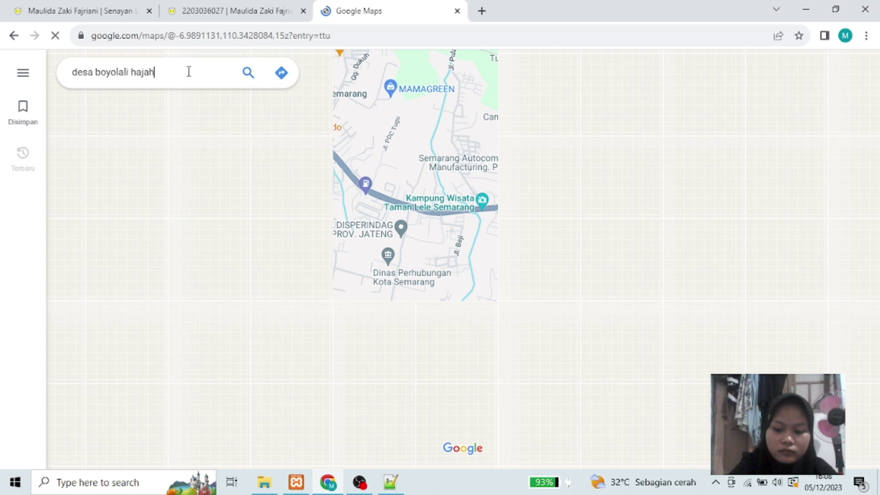
key("BackSpace")
key("BackSpace")
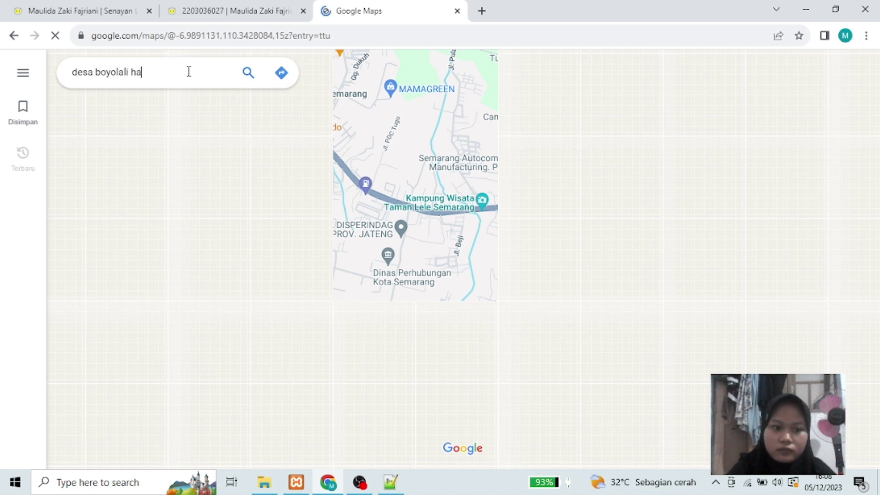
key("BackSpace")
key("BackSpace")
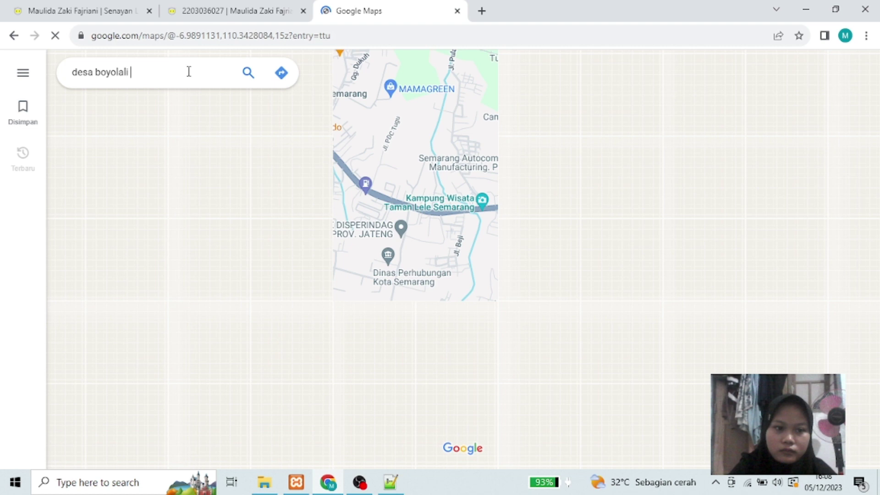
type("gajah demak")
key("Return")
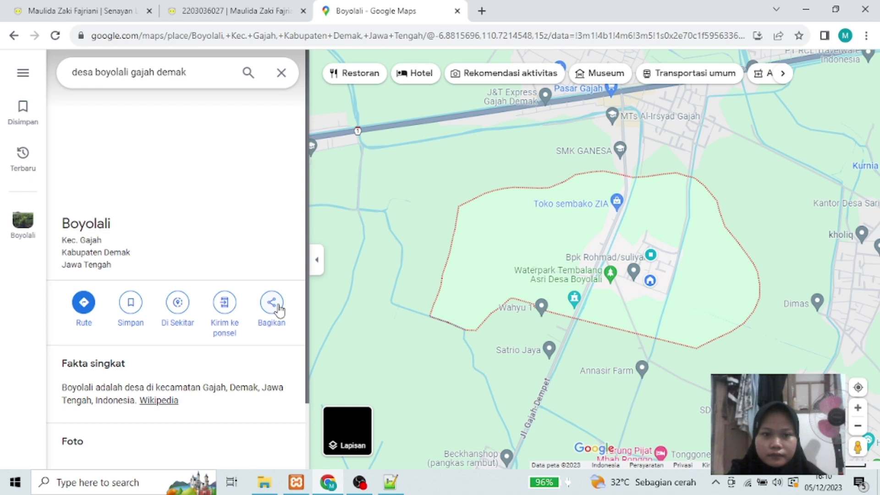
Copy the Boyolali map's embed HTML from Bagikan > Sematkan peta.
left_click(273, 306)
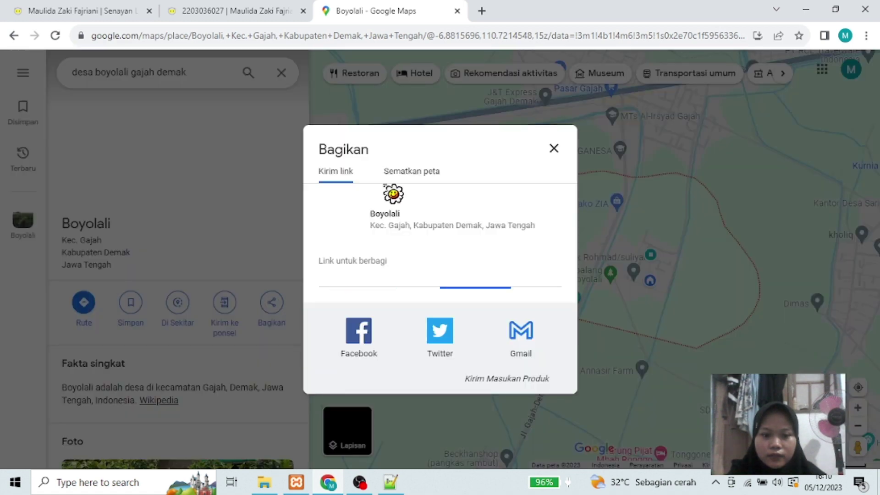
left_click(408, 179)
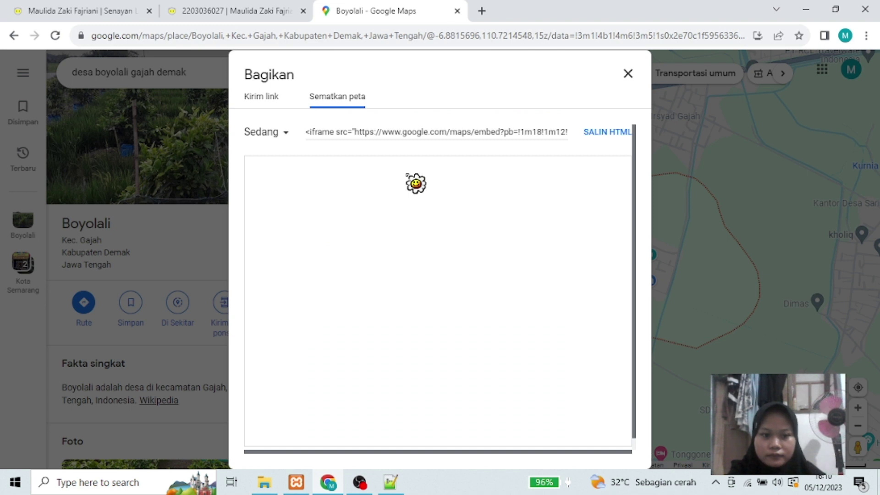
left_click(607, 132)
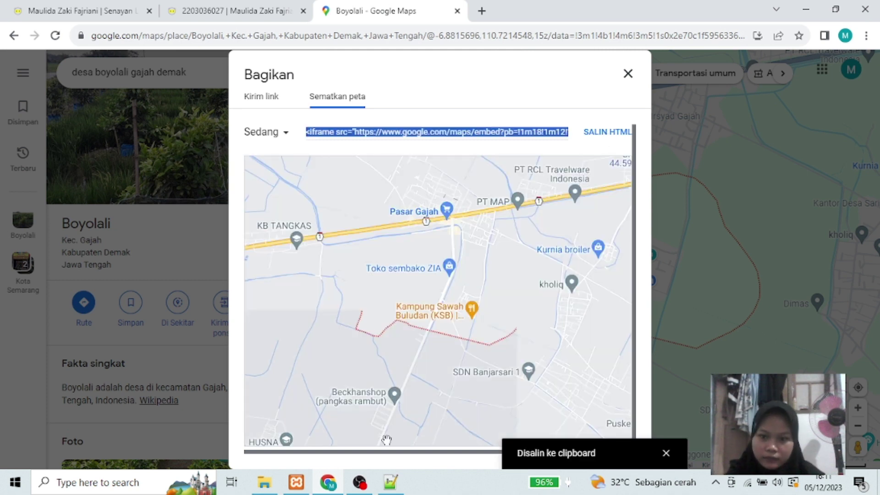
Minimize Chrome so the Notepad++ file shows again.
mouse_move(345, 484)
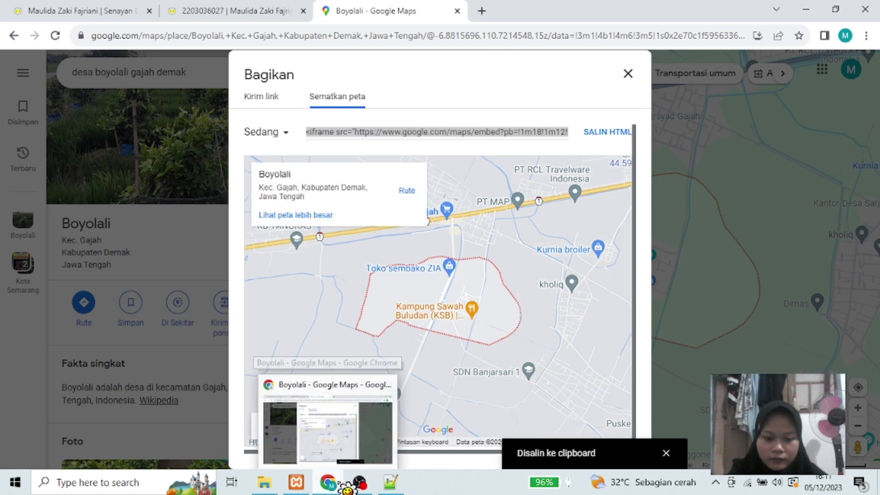
left_click(345, 485)
mouse_move(270, 489)
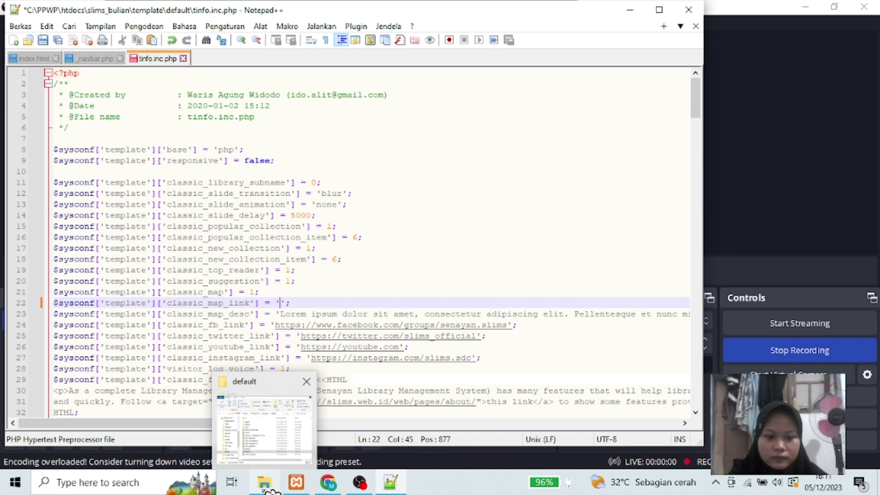
Paste the embed code into classic_map_link and strip the iframe opening before the URL.
left_click(270, 490)
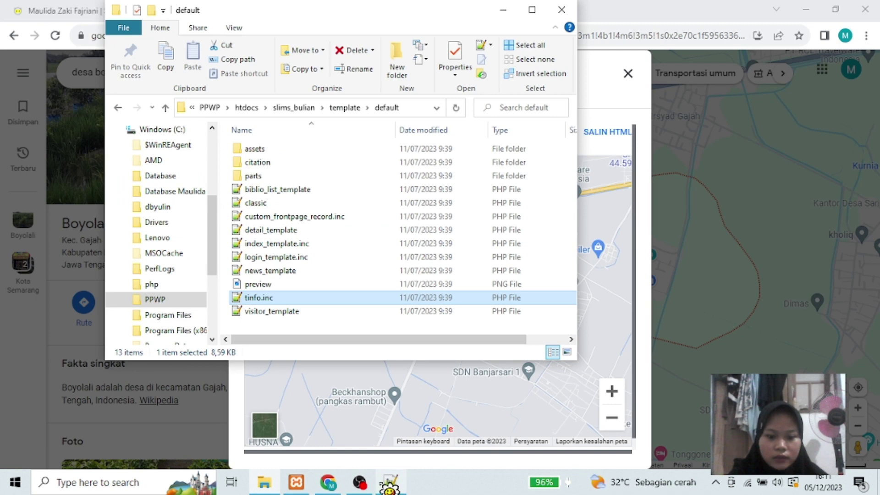
left_click(390, 483)
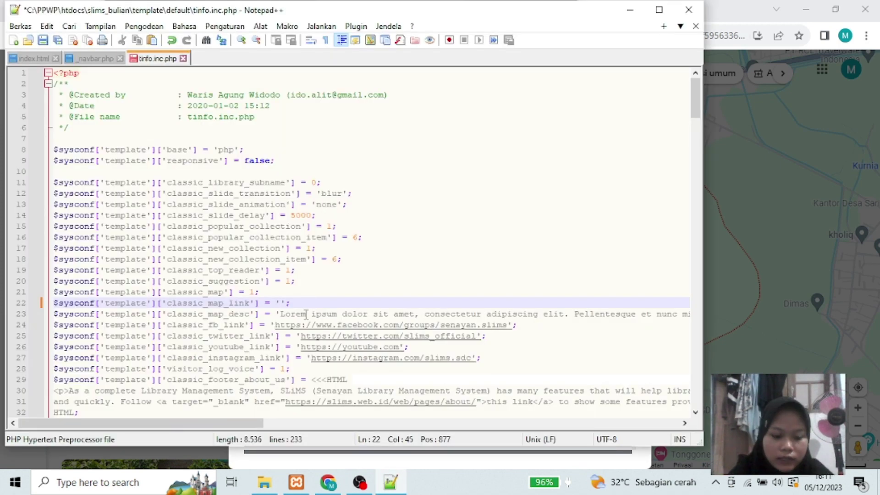
key("ctrl+v")
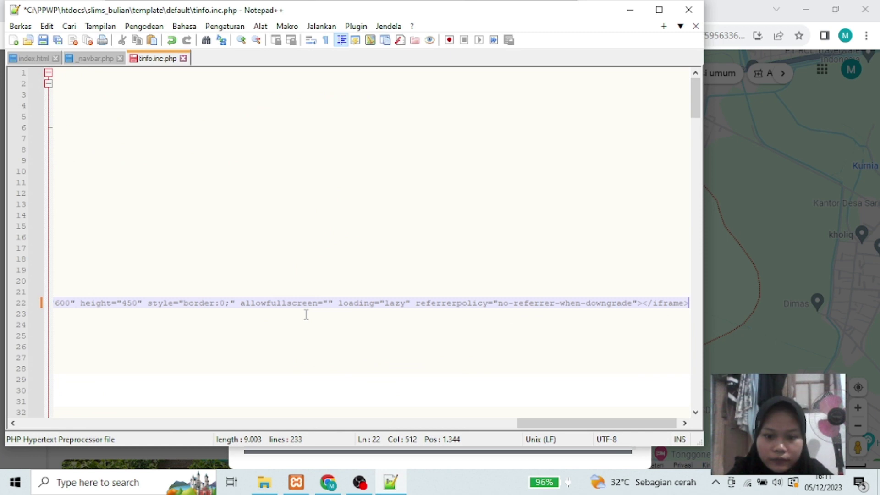
scroll(306, 315, "left", 10)
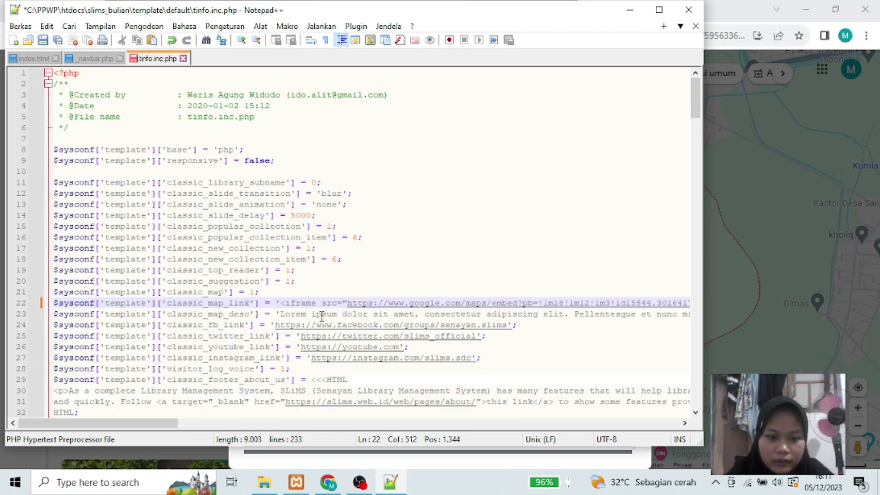
left_click(347, 303)
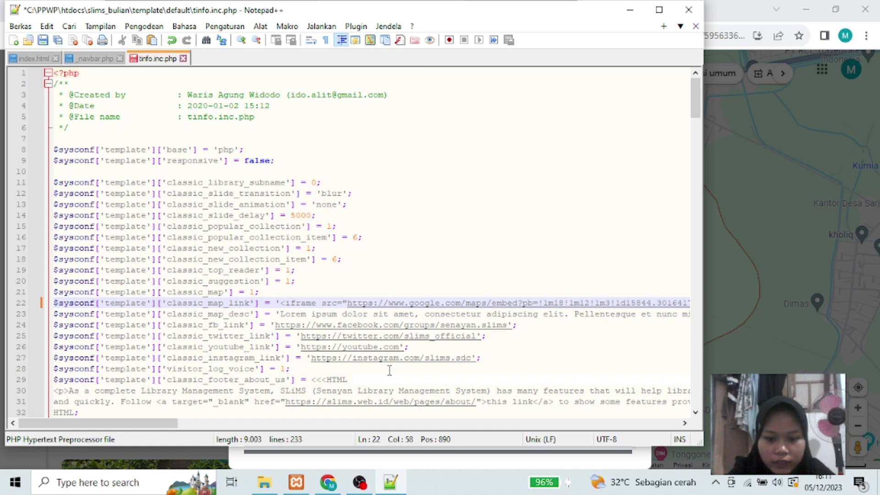
key("BackSpace")
key("BackSpace")
key("BackSpace")
key("BackSpace")
key("BackSpace")
key("BackSpace")
key("BackSpace")
key("BackSpace")
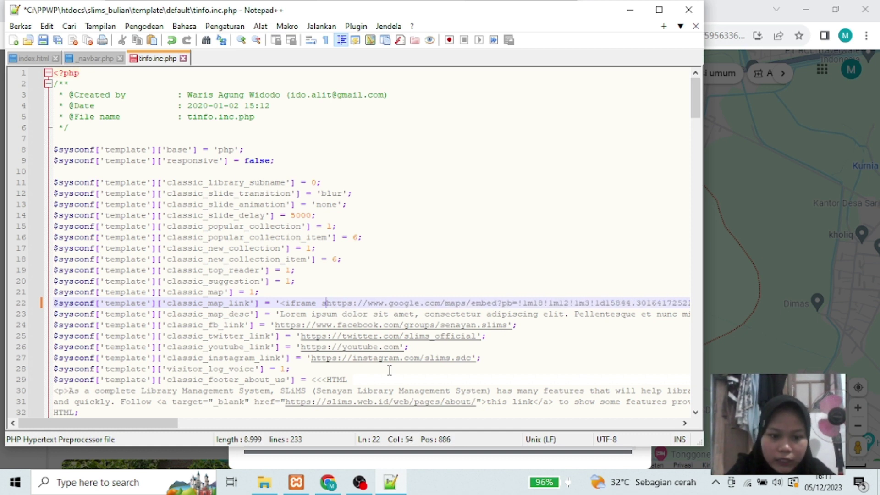
key("BackSpace")
key("BackSpace")
key("BackSpace")
key("BackSpace")
key("BackSpace")
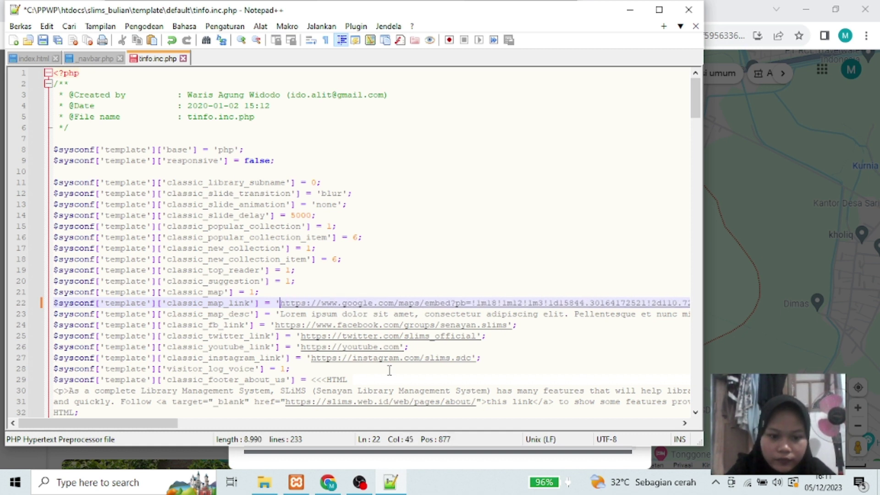
Delete the trailing iframe attributes and closing tag, leaving only the embed URL.
scroll(389, 370, "right", 10)
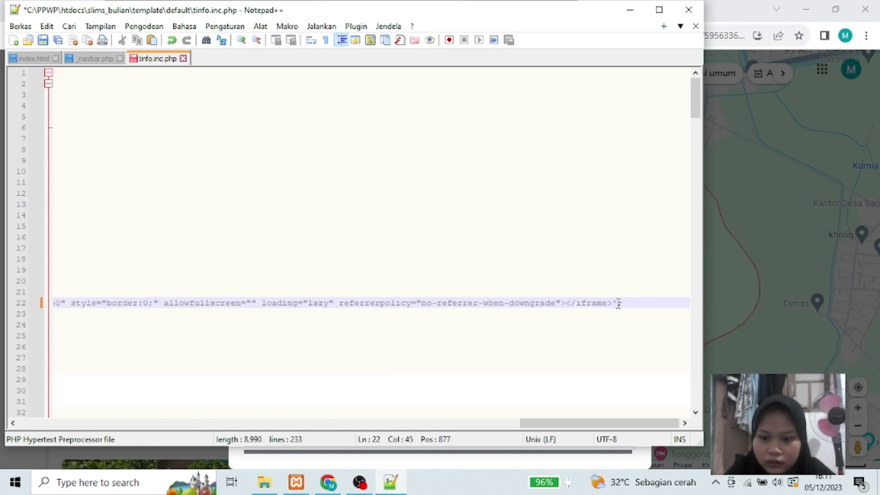
left_click(613, 303)
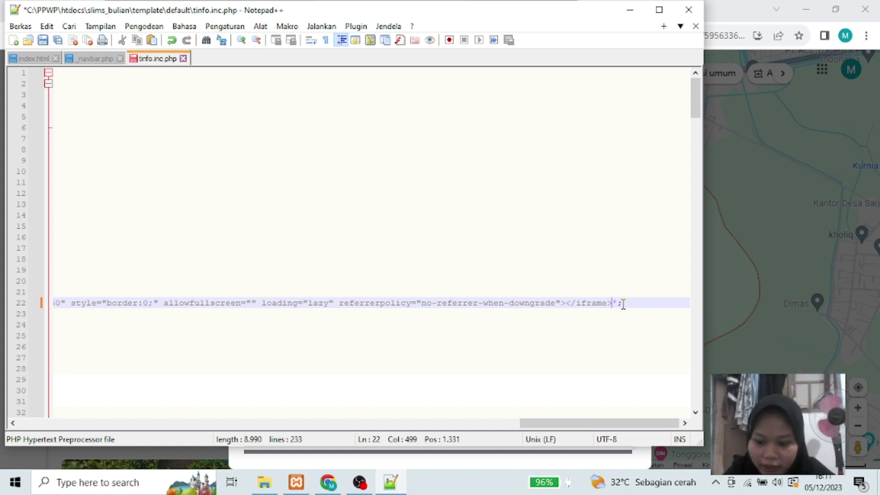
key("BackSpace")
key("BackSpace")
key("BackSpace")
key("BackSpace")
key("BackSpace")
key("BackSpace")
key("BackSpace")
key("BackSpace")
key("BackSpace")
key("BackSpace")
key("BackSpace")
key("BackSpace")
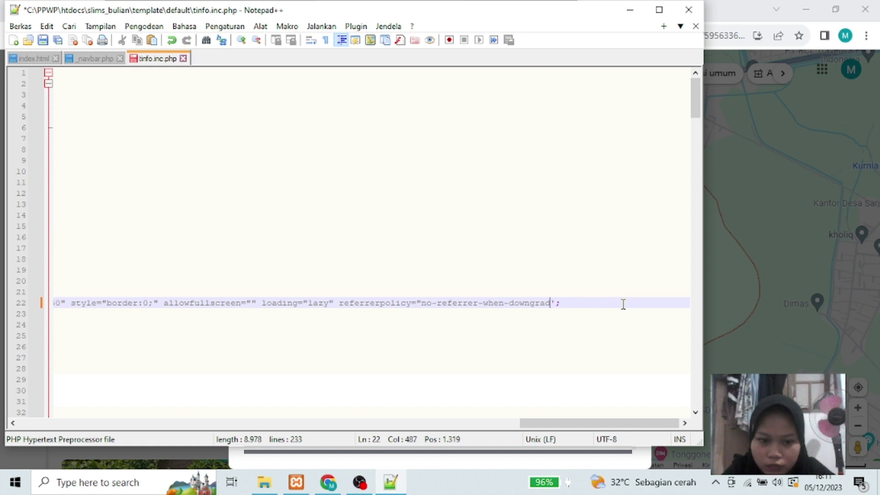
key("BackSpace")
key("BackSpace")
key("BackSpace")
key("BackSpace")
key("BackSpace")
key("BackSpace")
key("BackSpace")
key("BackSpace")
key("BackSpace")
key("BackSpace")
key("BackSpace")
key("BackSpace")
key("BackSpace")
key("BackSpace")
key("BackSpace")
key("BackSpace")
key("BackSpace")
key("BackSpace")
key("BackSpace")
key("BackSpace")
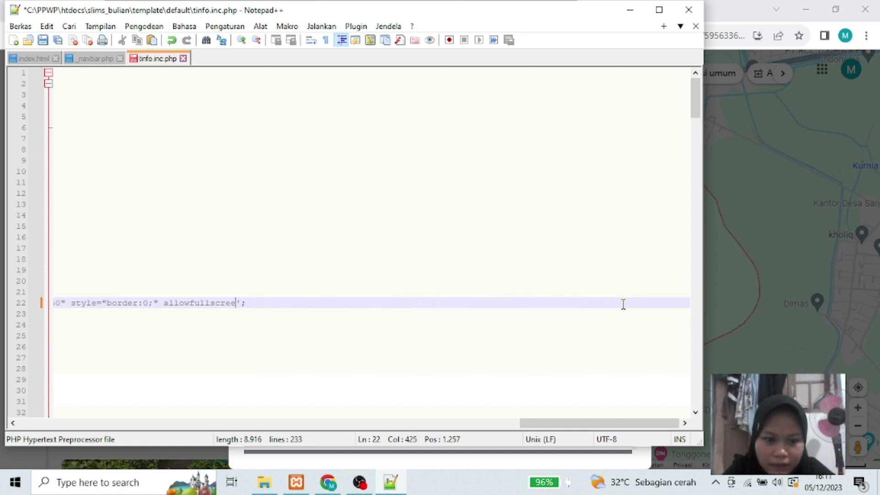
key("BackSpace")
key("BackSpace")
key("BackSpace")
key("BackSpace")
key("BackSpace")
key("BackSpace")
key("BackSpace")
key("BackSpace")
key("BackSpace")
key("BackSpace")
key("BackSpace")
scroll(623, 304, "left", 3)
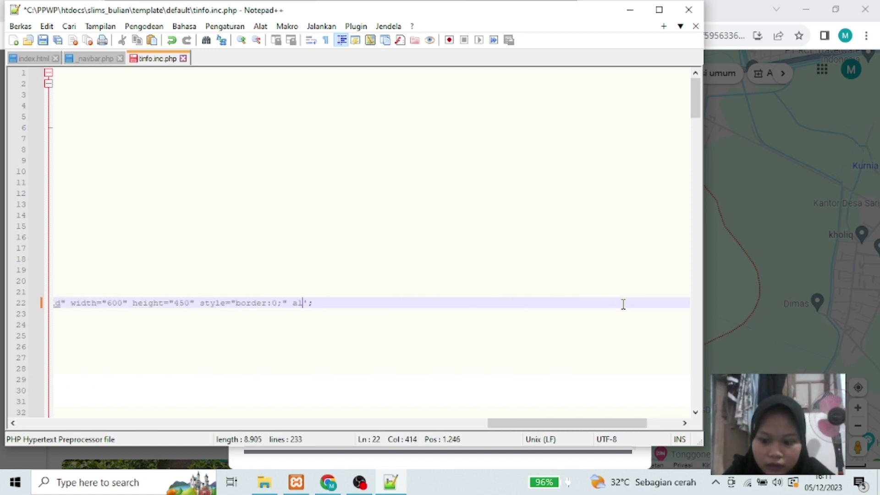
key("BackSpace")
key("BackSpace")
key("BackSpace")
key("BackSpace")
key("BackSpace")
key("BackSpace")
key("BackSpace")
key("BackSpace")
key("BackSpace")
key("BackSpace")
key("BackSpace")
key("BackSpace")
key("BackSpace")
key("BackSpace")
key("BackSpace")
key("BackSpace")
key("BackSpace")
key("BackSpace")
key("BackSpace")
key("BackSpace")
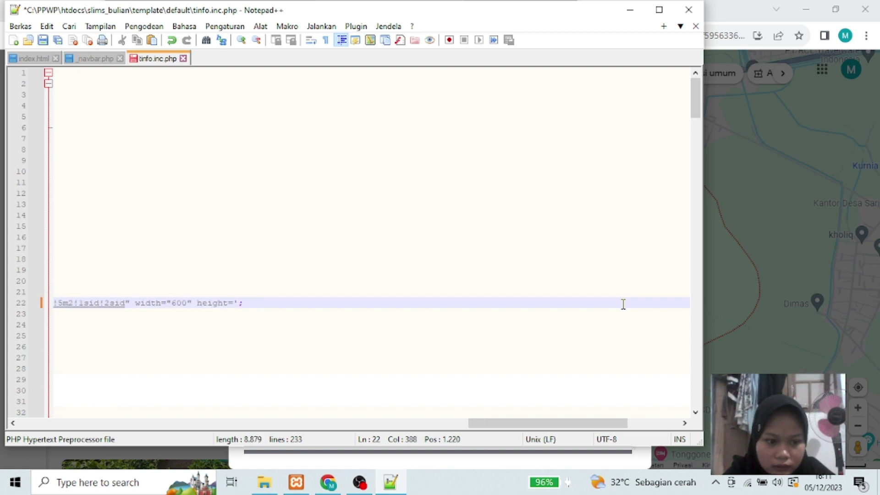
scroll(623, 304, "left", 2)
key("BackSpace")
key("BackSpace")
key("BackSpace")
key("BackSpace")
key("BackSpace")
key("BackSpace")
key("BackSpace")
key("BackSpace")
key("BackSpace")
key("BackSpace")
key("BackSpace")
key("BackSpace")
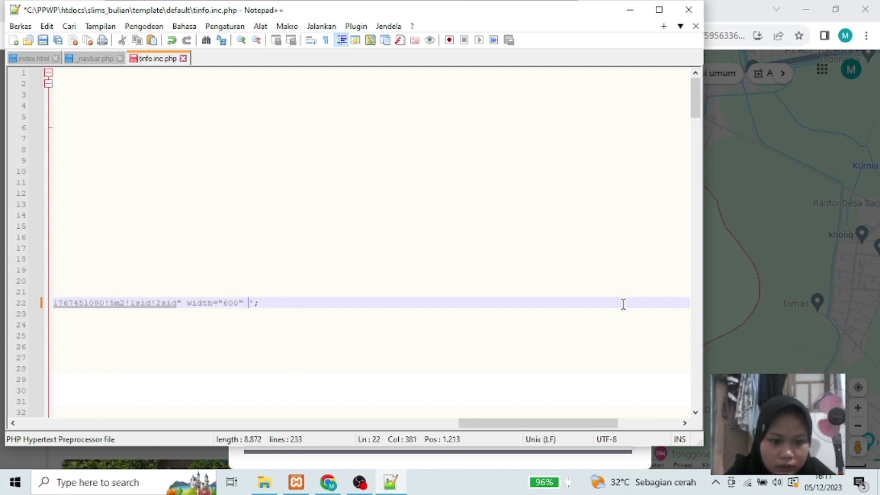
key("BackSpace")
key("BackSpace")
key("BackSpace")
key("BackSpace")
key("BackSpace")
key("BackSpace")
key("BackSpace")
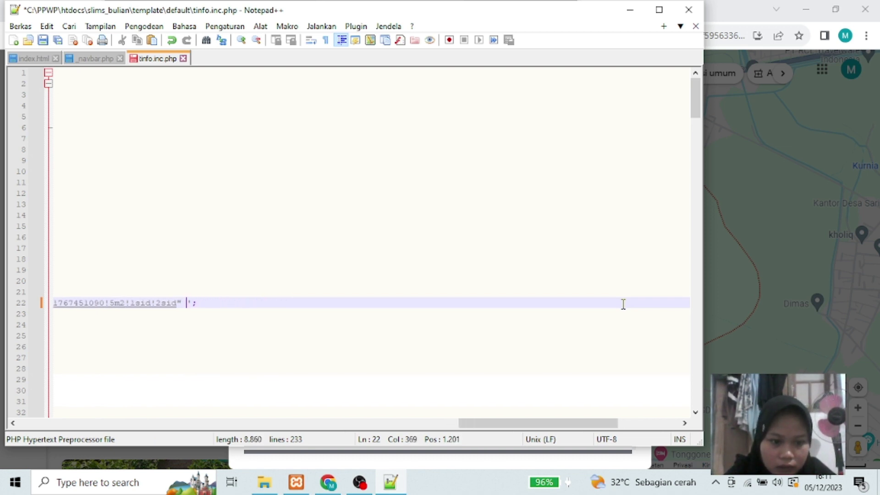
key("BackSpace")
key("BackSpace")
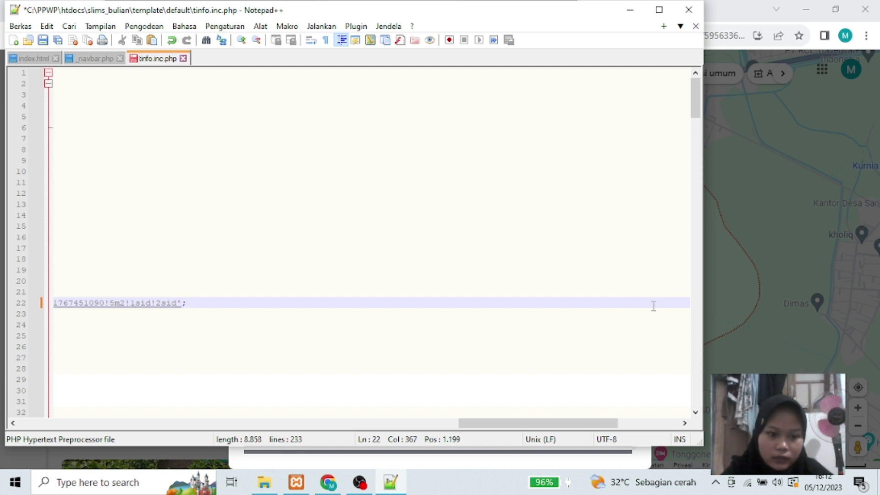
scroll(653, 306, "left", 10)
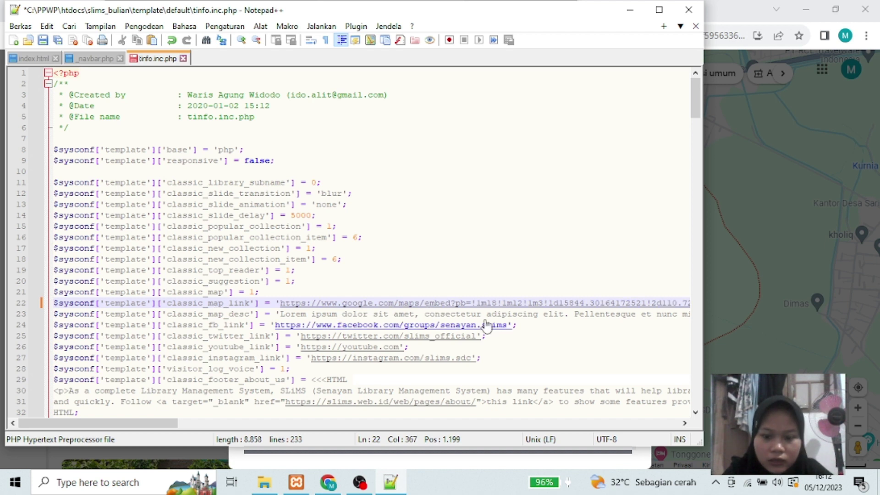
scroll(487, 326, "right", 10)
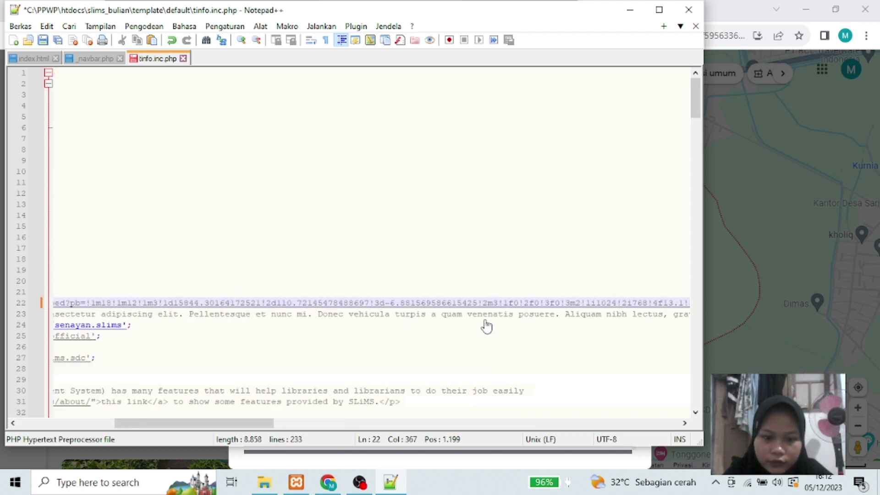
scroll(487, 326, "left", 10)
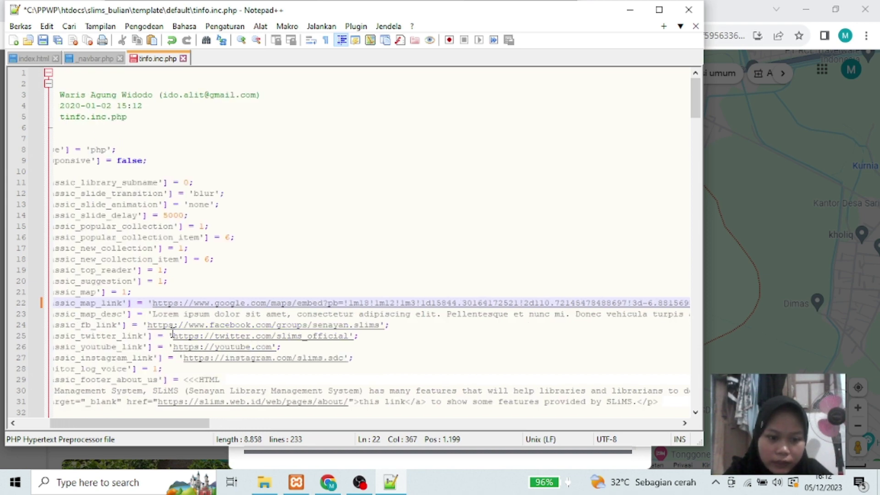
Compare against the Maps embed dialog and the SLiMS site's map section.
left_click(335, 486)
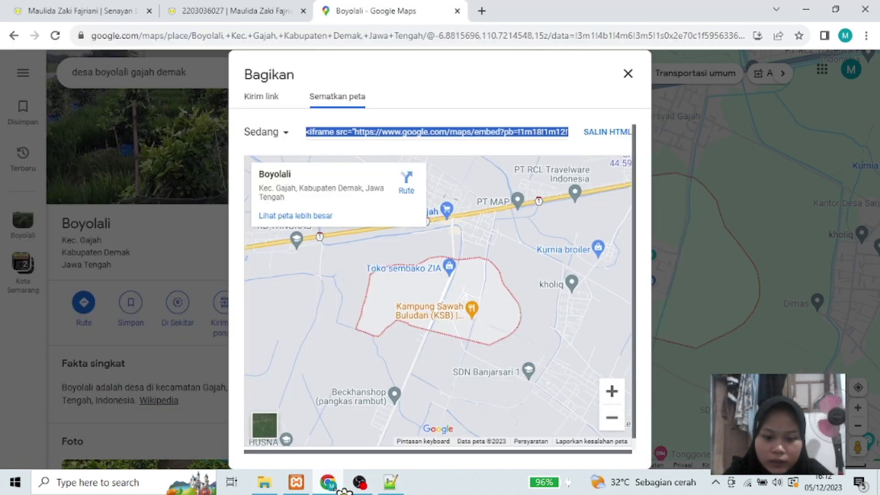
left_click(202, 11)
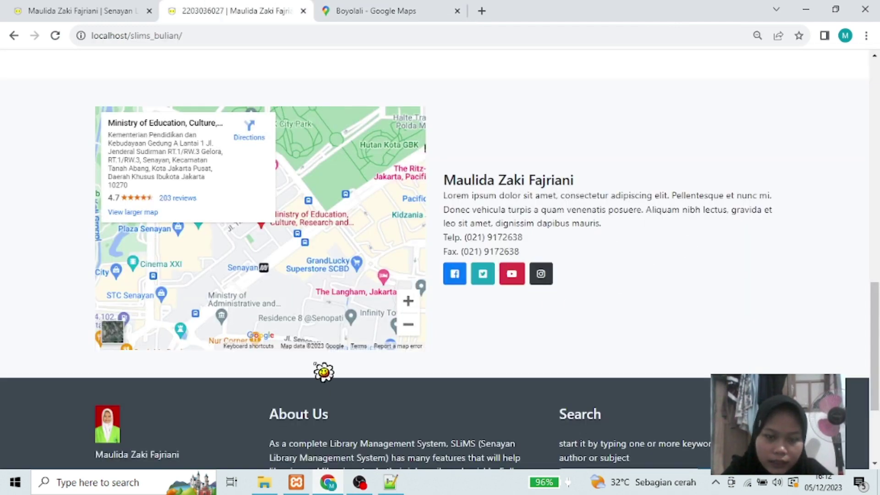
left_click(393, 485)
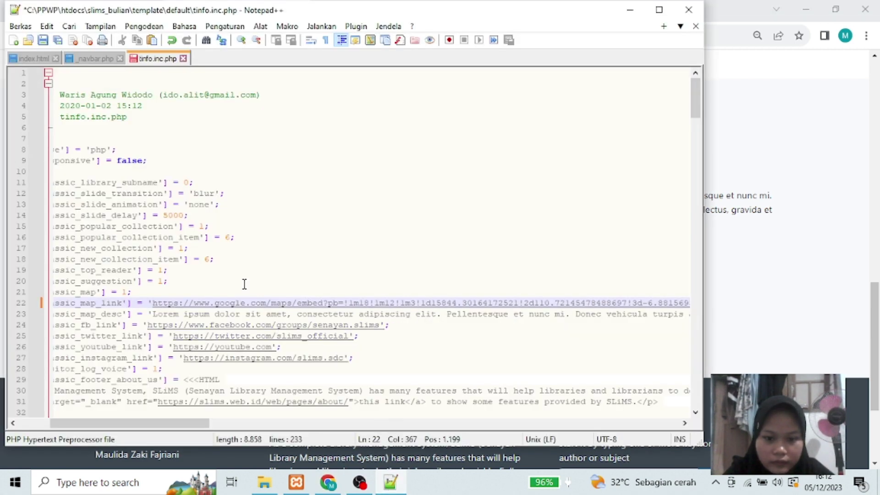
left_click(154, 314)
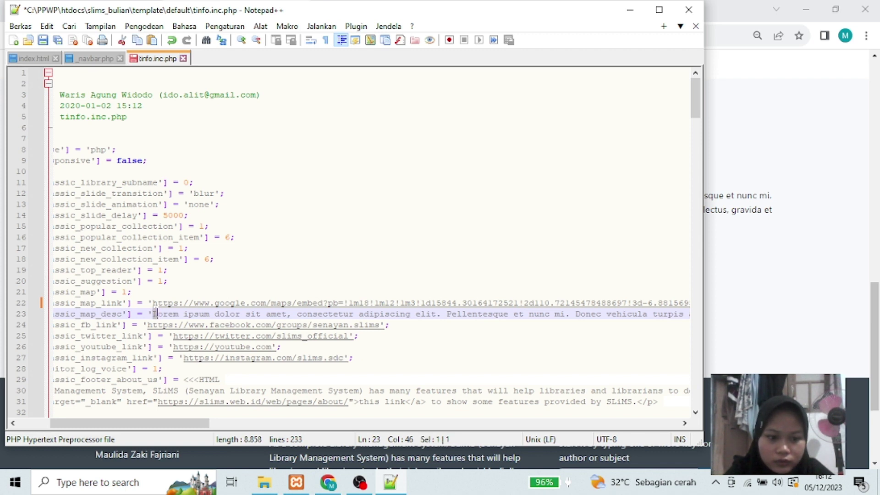
Replace the Lorem ipsum description with 'Desa Boyolali, Kecamatan Gajah,'.
left_click_drag(154, 314, 575, 314)
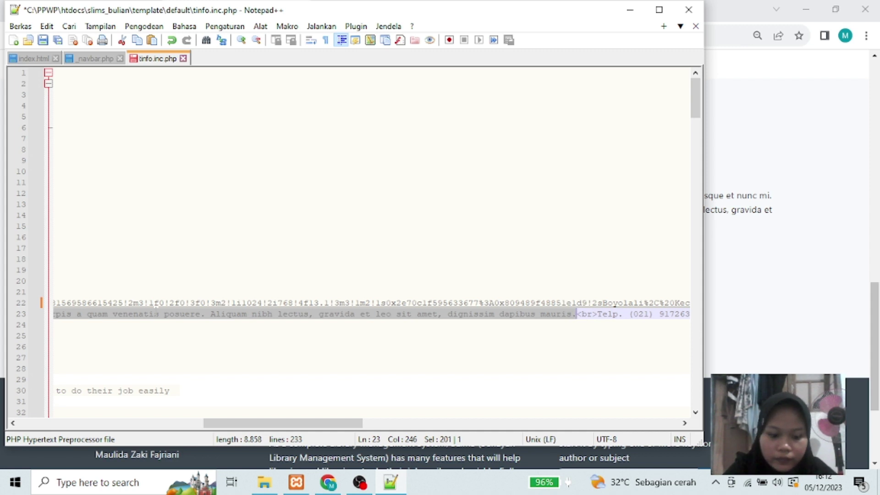
key("Delete")
key("Caps_Lock")
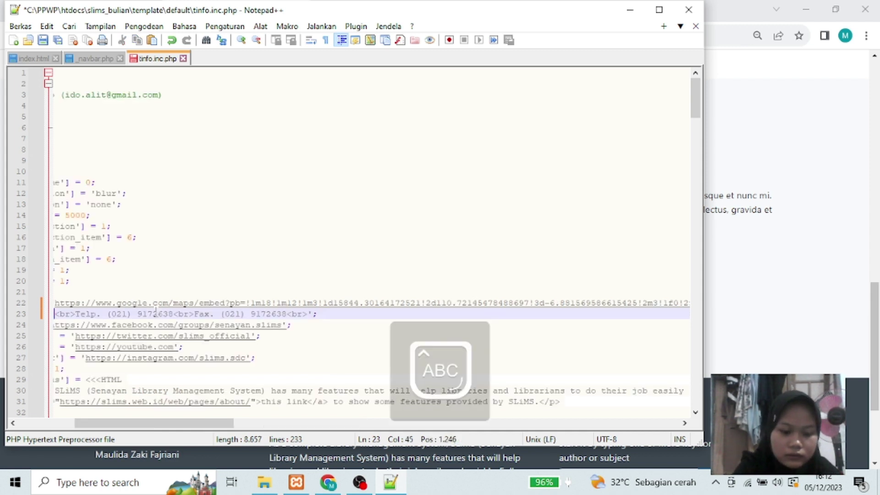
type("D")
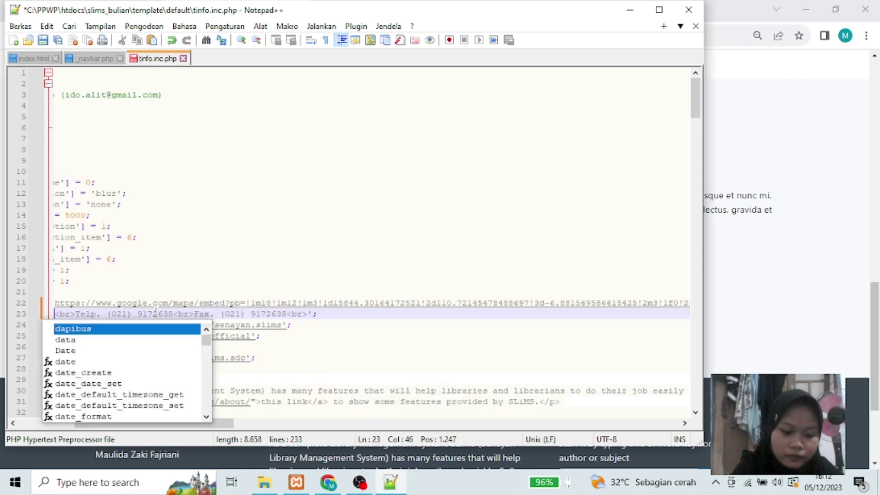
key("Caps_Lock")
type("esa Boyo")
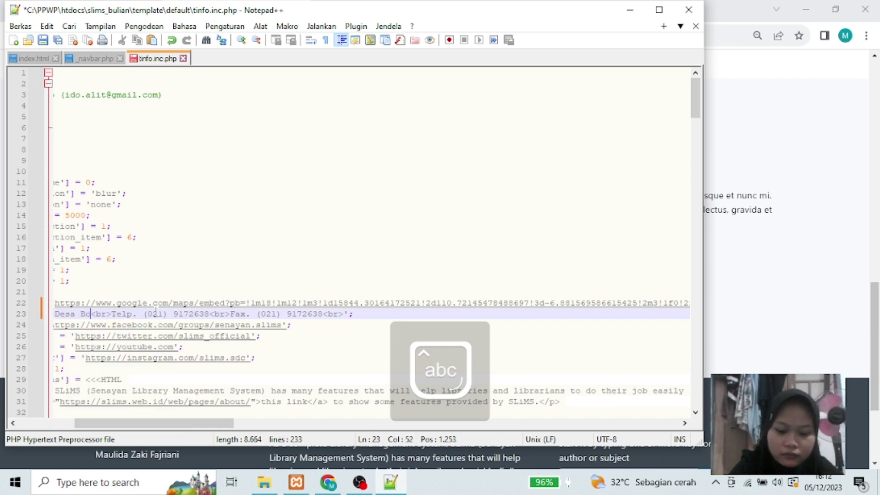
type("lali")
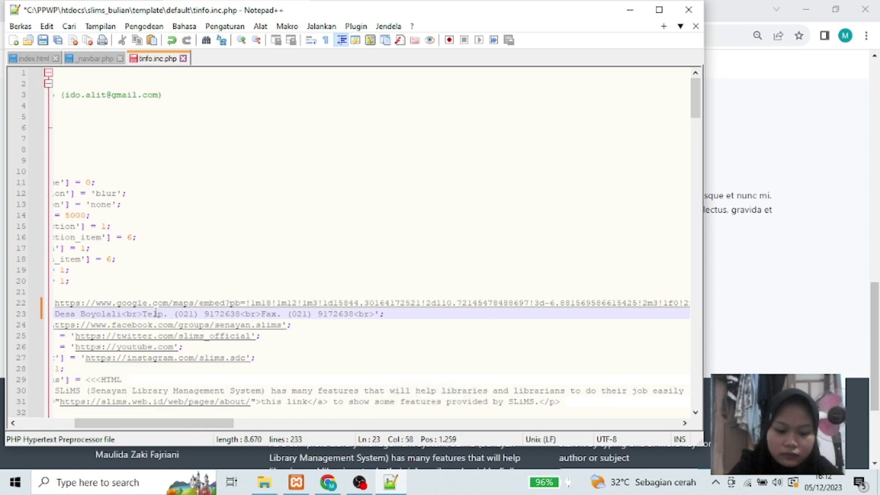
key("BackSpace")
type(",")
key("Caps_Lock")
type("K")
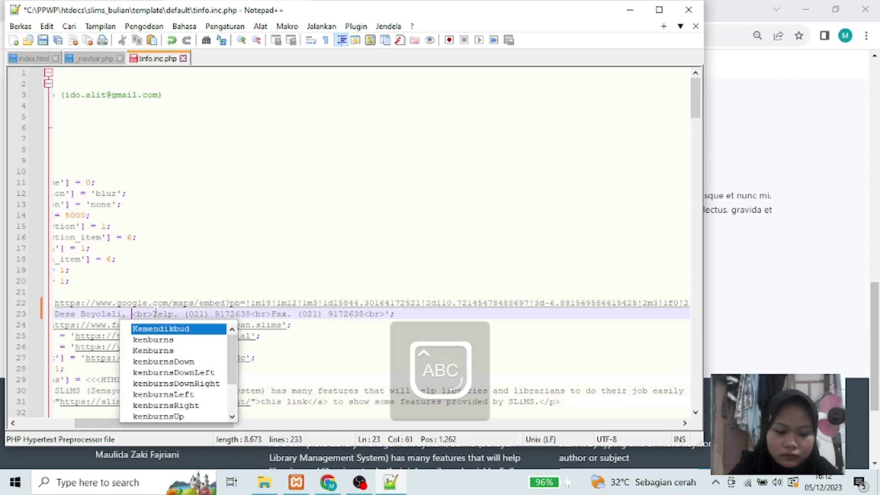
key("Caps_Lock")
type("ecamatan")
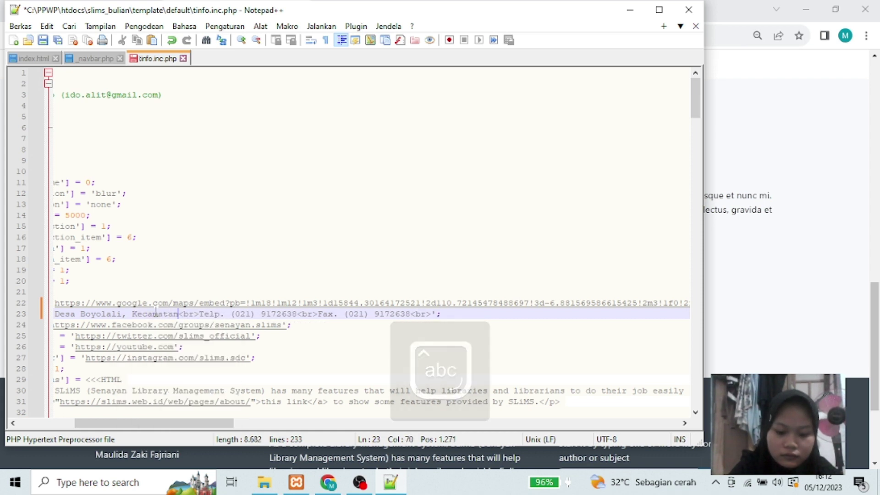
key("Caps_Lock")
type("G")
key("Caps_Lock")
type("ajah")
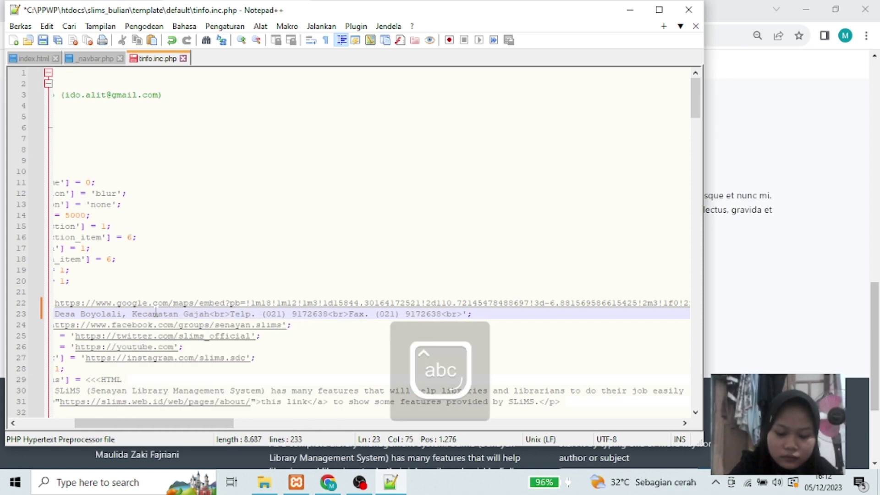
type(",")
Finish the address with 'Kabupaten Demak, Jawa Tengah.'.
key("Caps_Lock")
type("K")
key("Caps_Lock")
type("abu")
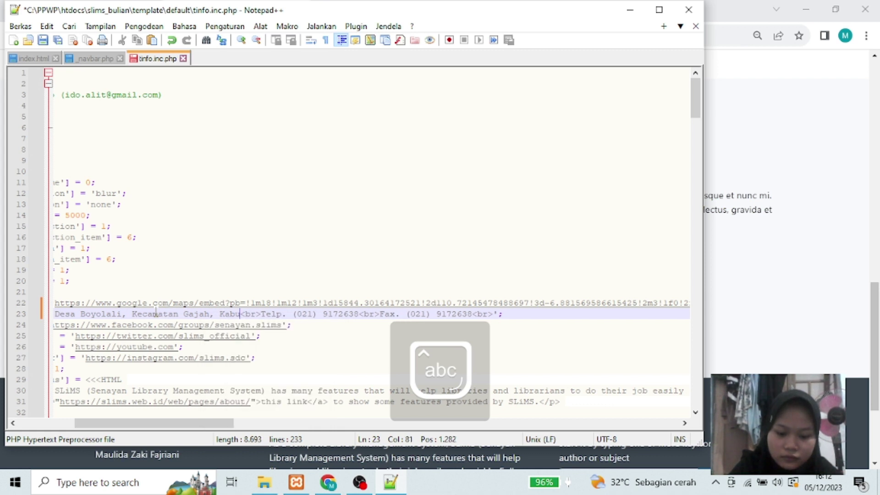
type("paten")
key("Caps_Lock")
type("DE")
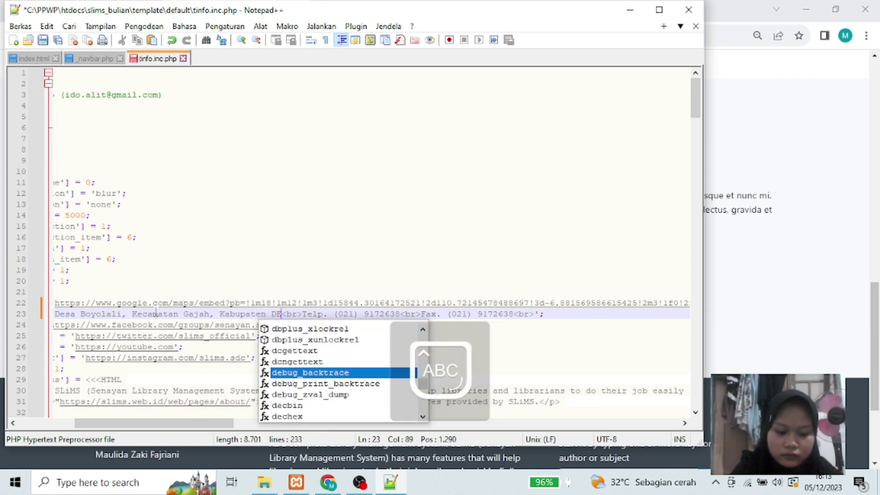
key("BackSpace")
key("Caps_Lock")
type("ema")
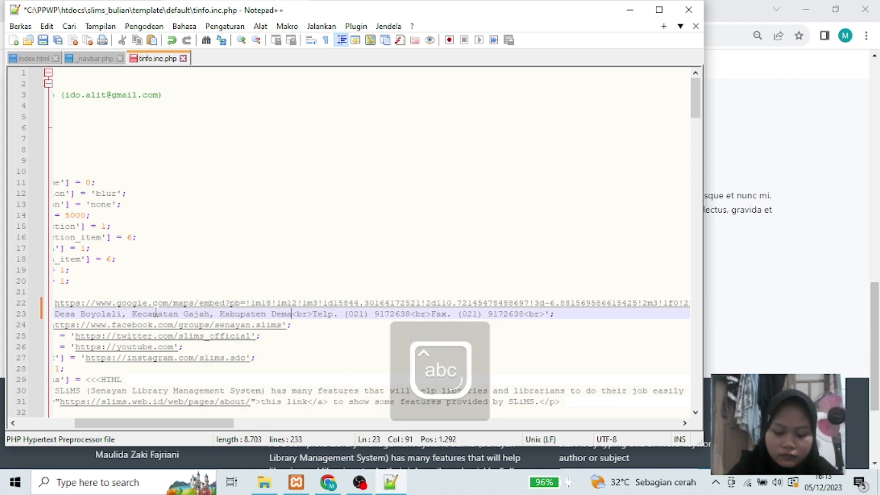
type("k, Jawa")
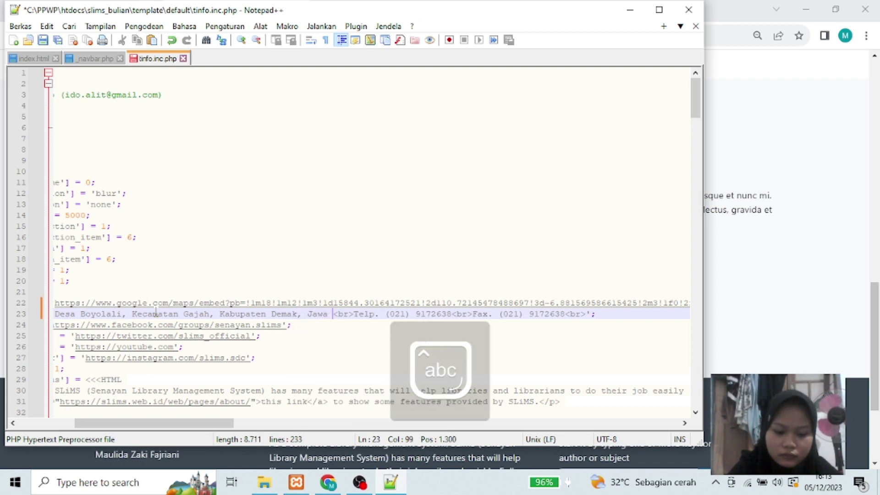
key("Caps_Lock")
type("T")
key("Caps_Lock")
type("eng")
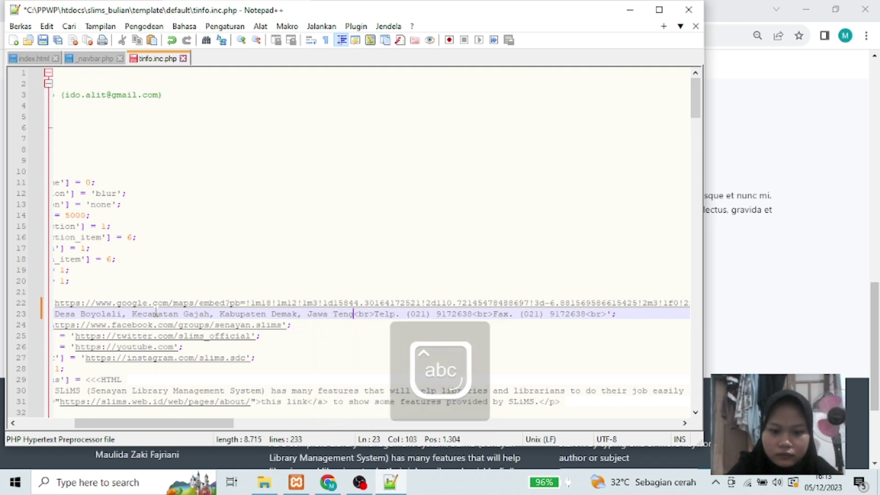
type("ah")
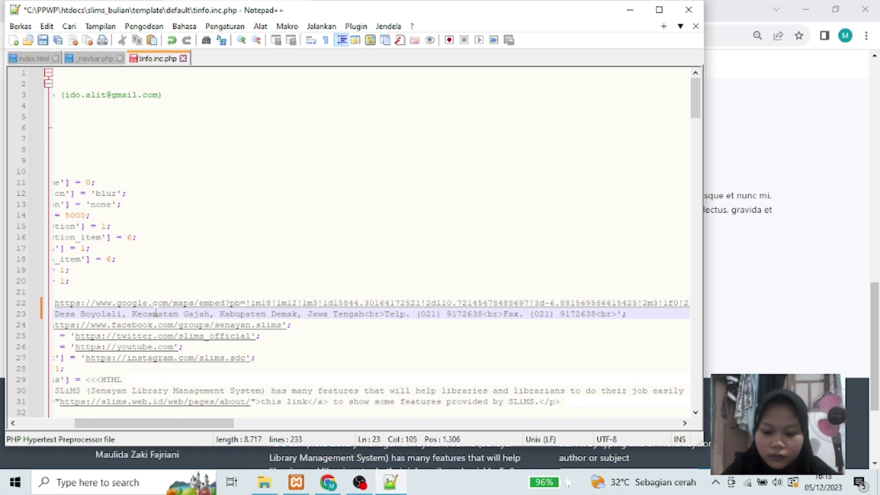
type(".")
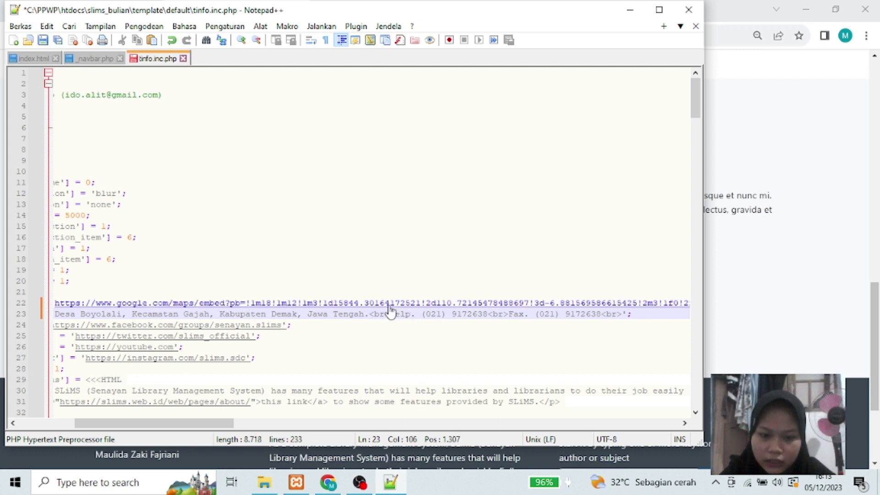
Replace the old telephone number with the new phone number.
left_click(489, 315)
key("BackSpace")
key("BackSpace")
key("BackSpace")
key("BackSpace")
key("BackSpace")
key("BackSpace")
key("BackSpace")
key("BackSpace")
key("BackSpace")
key("BackSpace")
key("BackSpace")
key("BackSpace")
key("BackSpace")
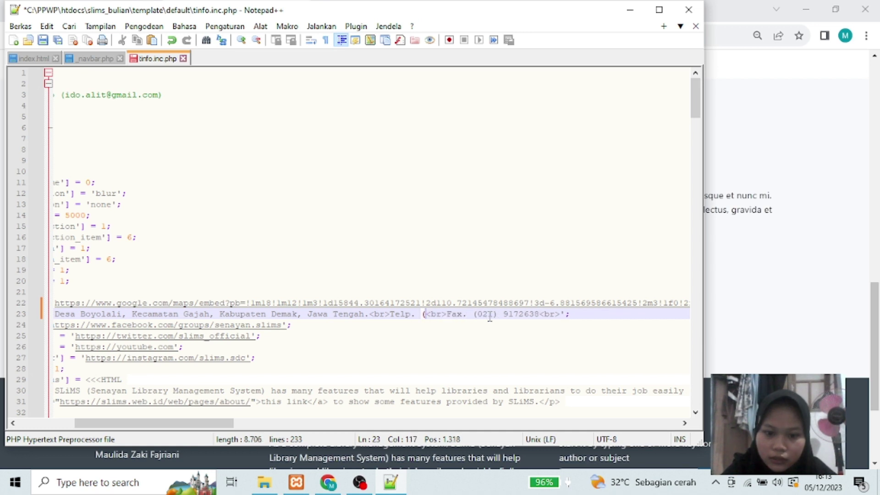
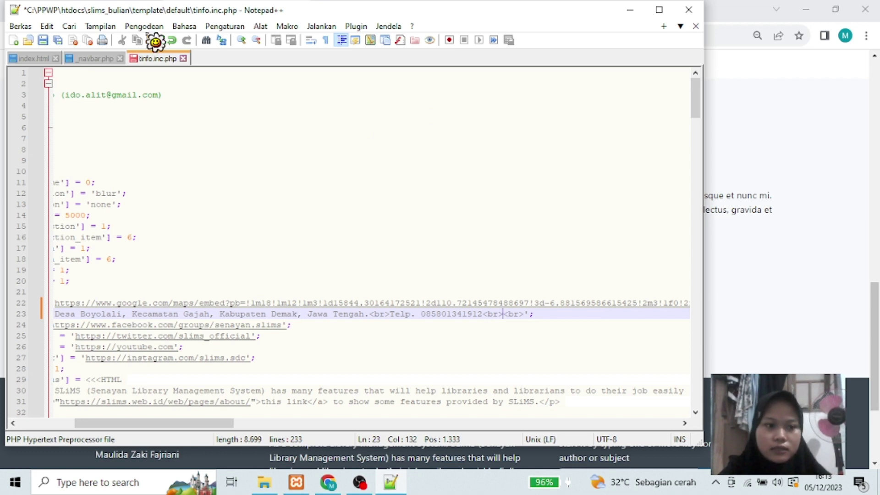
Save tinfo.inc.php, reload the SLiMS site to check the Boyolali map, then return to admin.
left_click(44, 40)
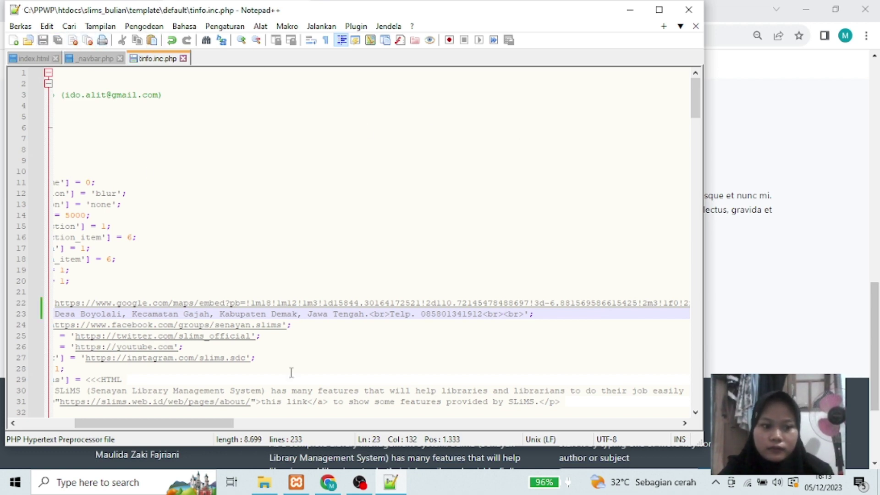
left_click(342, 483)
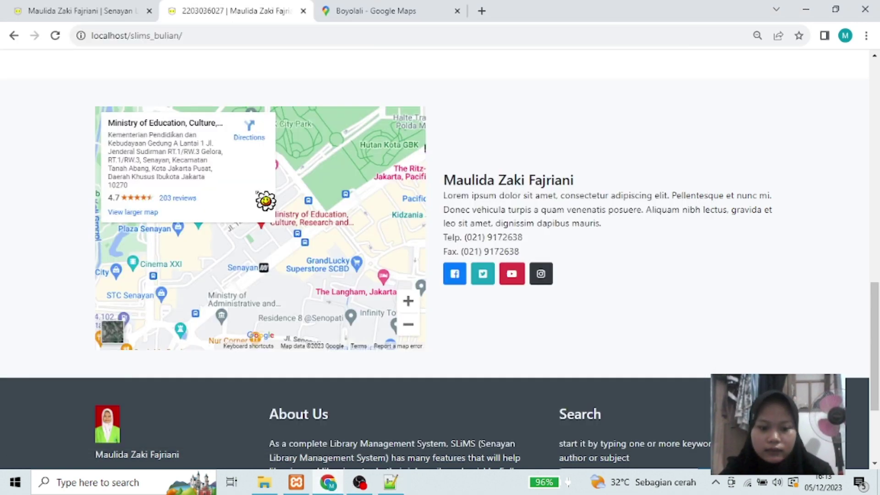
left_click(55, 35)
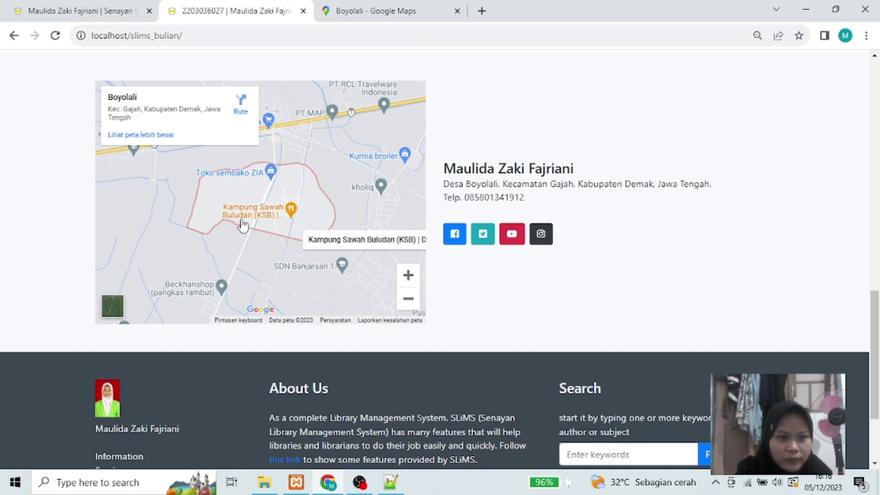
left_click(115, 16)
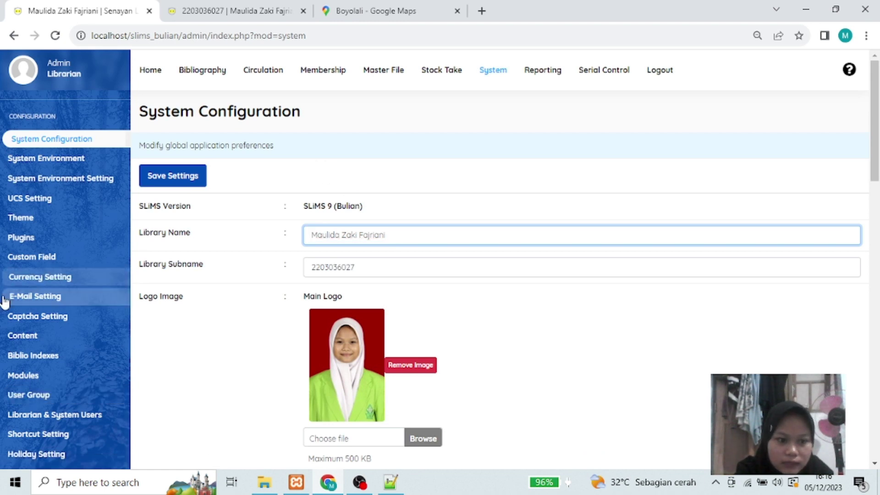
Save Holiday Settings with Saturday and Sunday checked, then try adding a special holiday.
scroll(12, 302, "down", 2)
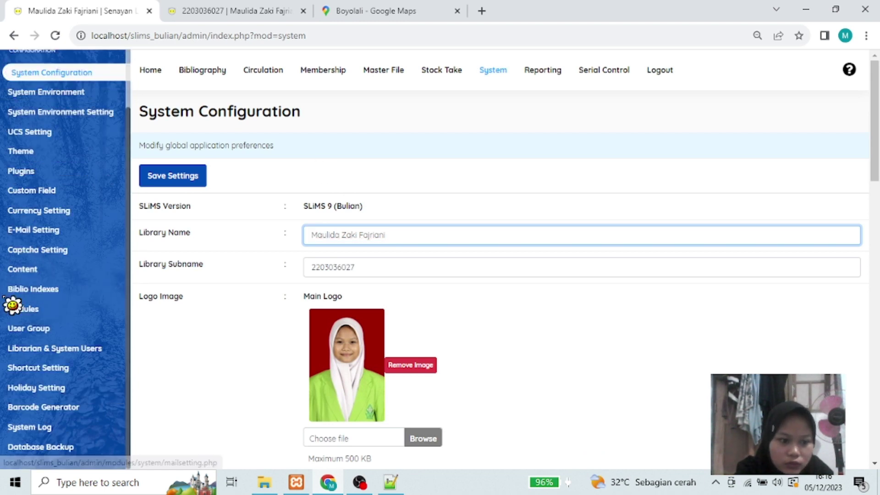
left_click(51, 394)
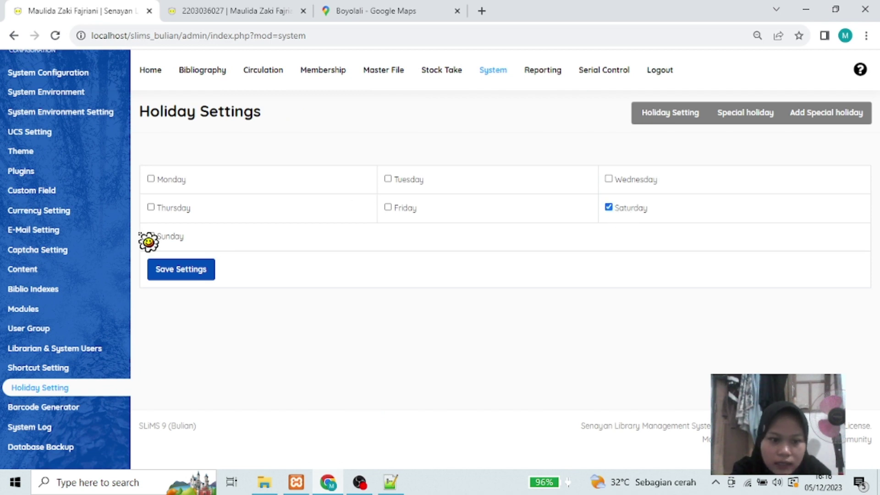
left_click(173, 271)
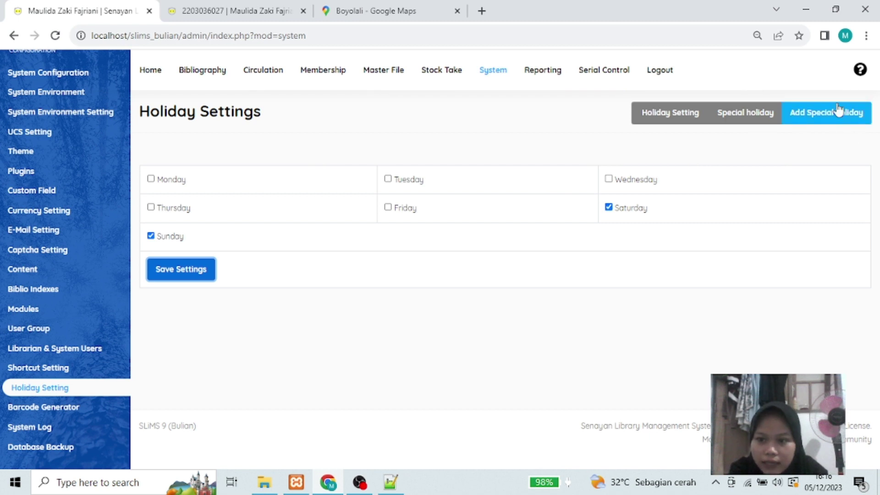
left_click(821, 120)
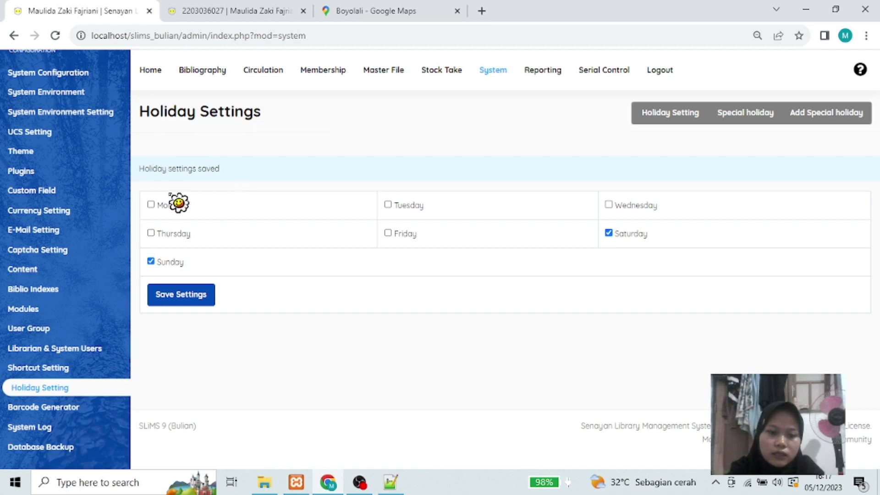
left_click(360, 482)
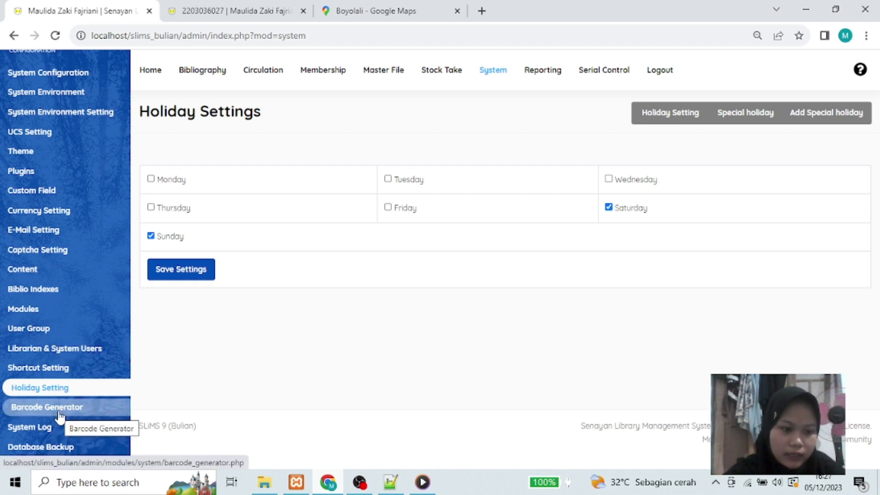
Start a new user group from the User Group list and name it Kepala.
left_click(67, 355)
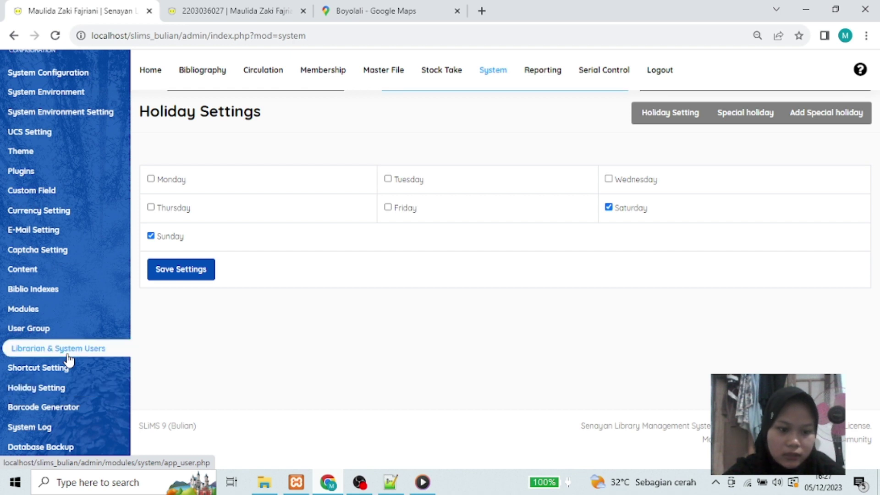
left_click(57, 334)
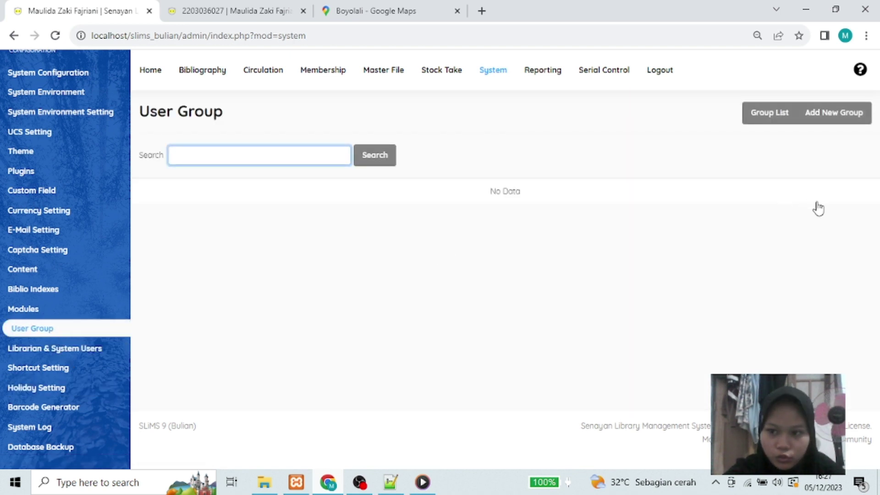
left_click(841, 117)
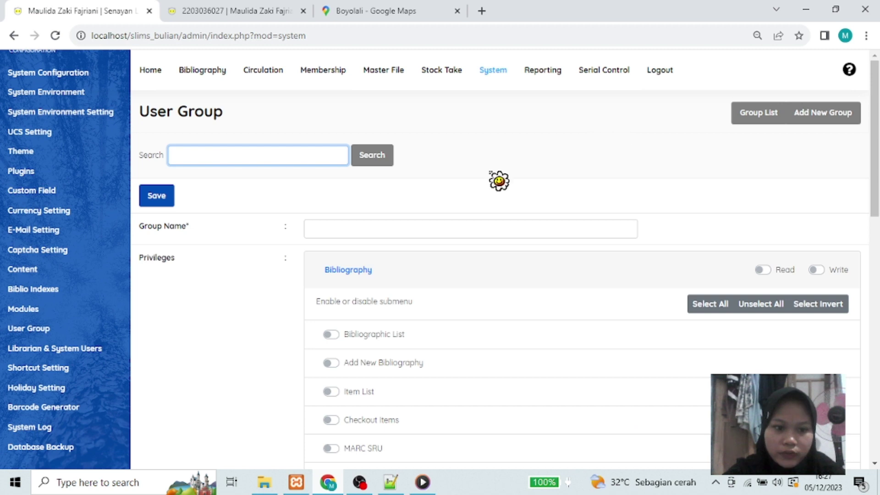
left_click(406, 228)
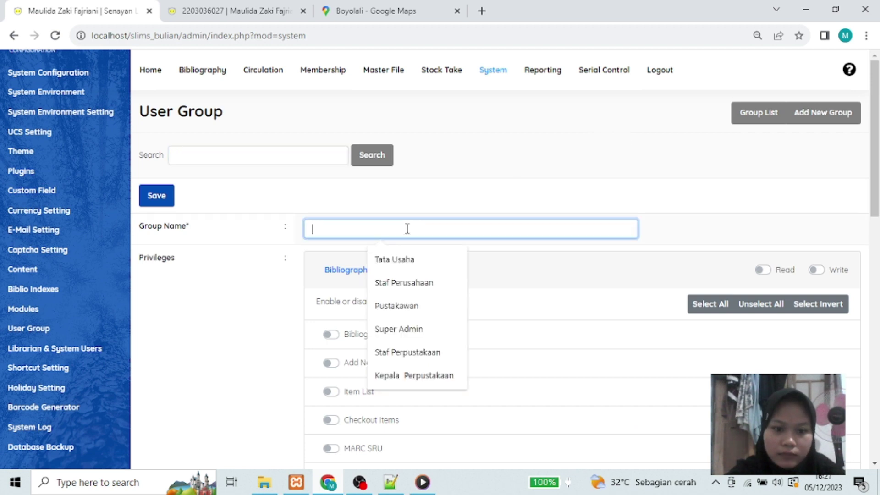
key("Caps_Lock")
type("Kepala")
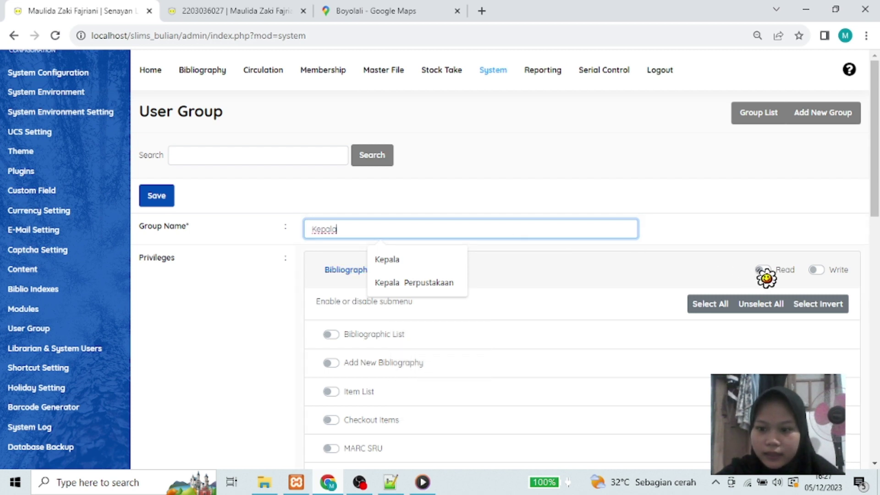
Grant Kepala Write on Bibliography and Read and Write on Circulation.
left_click(720, 270)
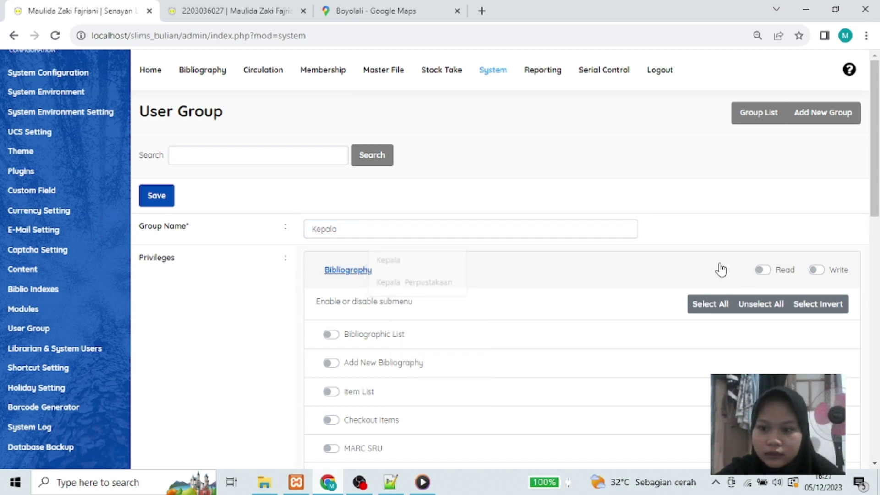
left_click(745, 272)
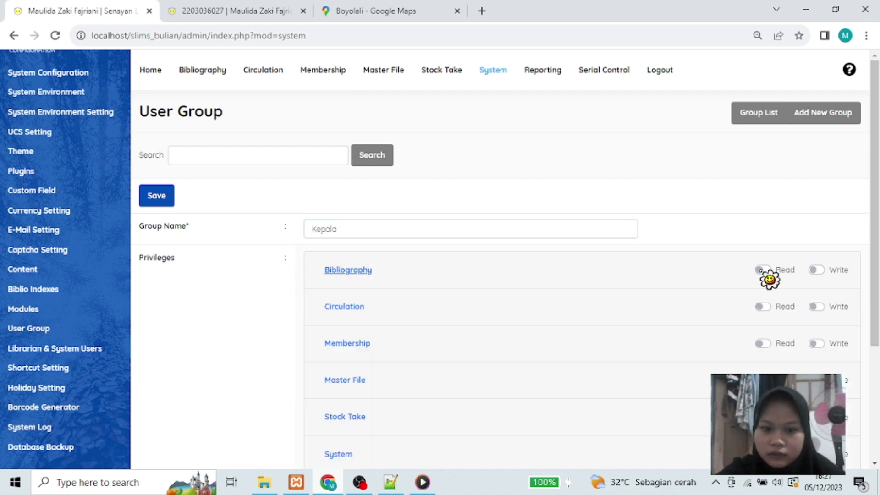
left_click(816, 270)
left_click(763, 307)
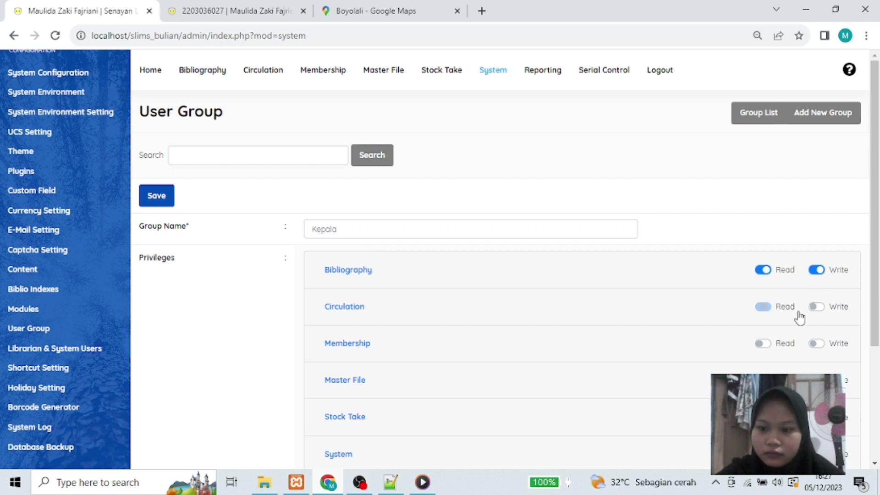
left_click(817, 308)
scroll(820, 348, "down", 3)
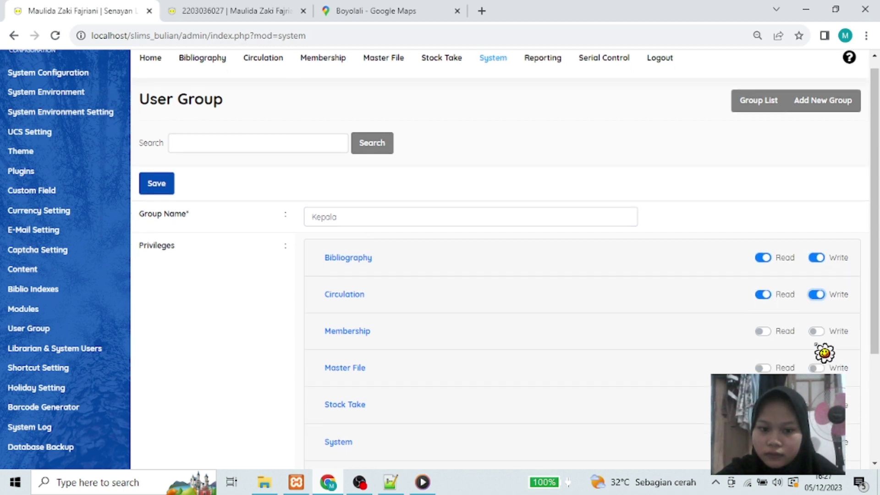
scroll(820, 348, "down", 1)
left_click_drag(848, 364, 823, 332)
Grant Read and Write on Reporting, Serial Control and Master File, plus Membership Write.
left_click(818, 327)
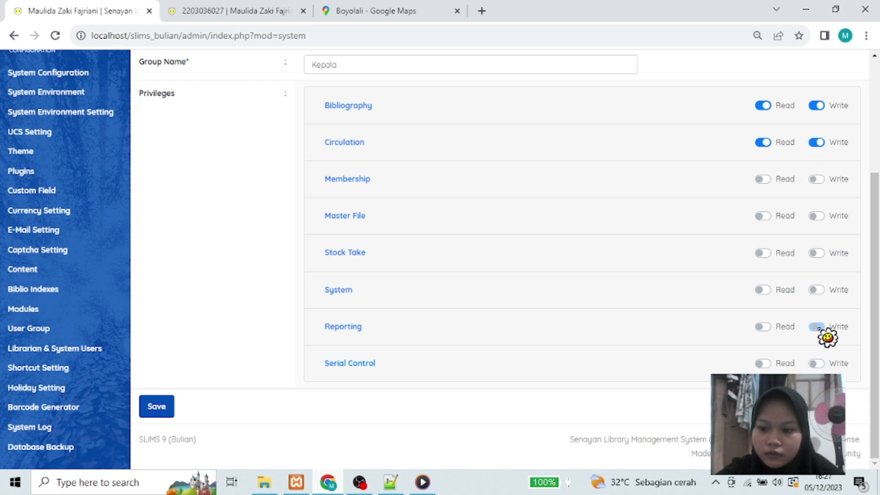
left_click(763, 327)
left_click(763, 363)
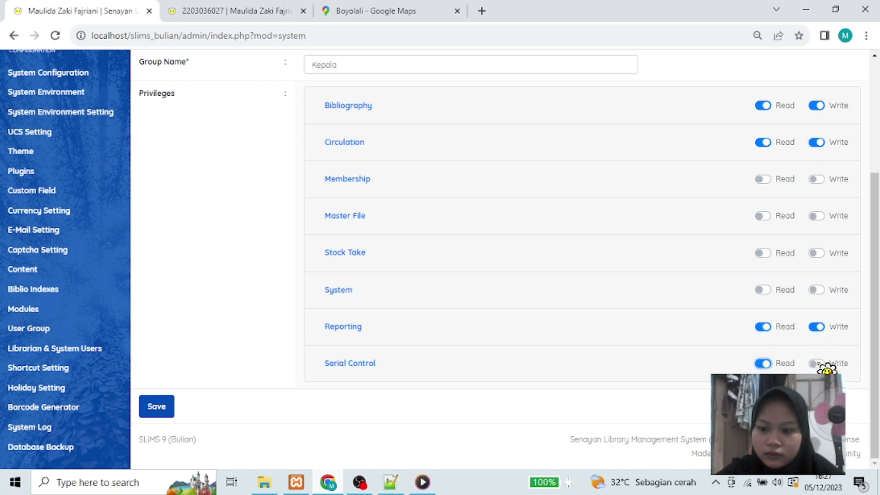
left_click(817, 363)
left_click_drag(766, 178, 819, 180)
left_click(817, 179)
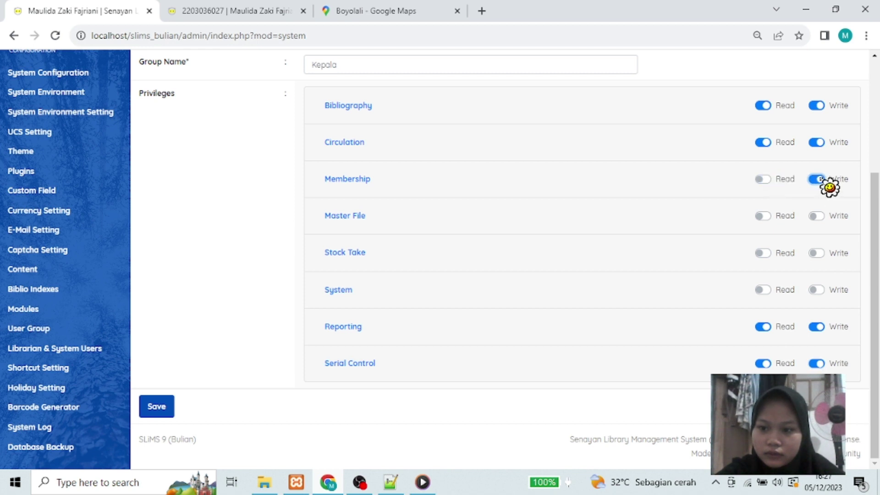
left_click(818, 216)
left_click(763, 215)
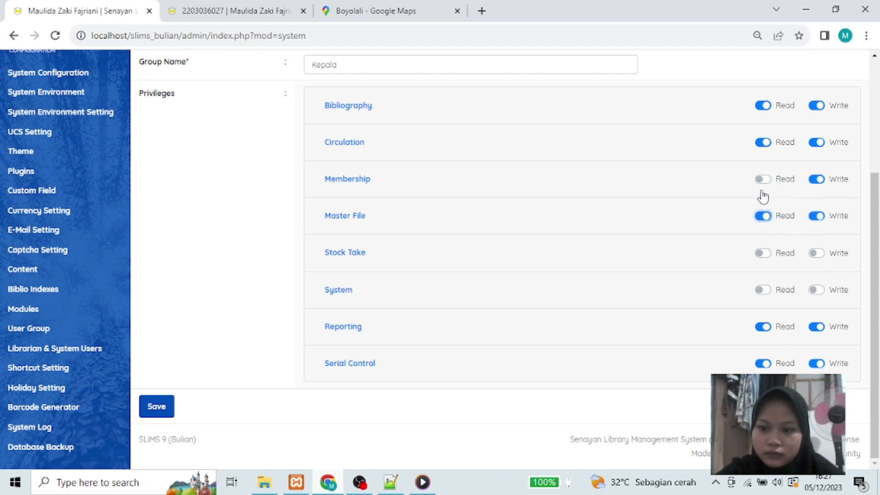
Grant Read on Stock Take, Membership and System, then save the Kepala group.
left_click_drag(770, 183, 764, 260)
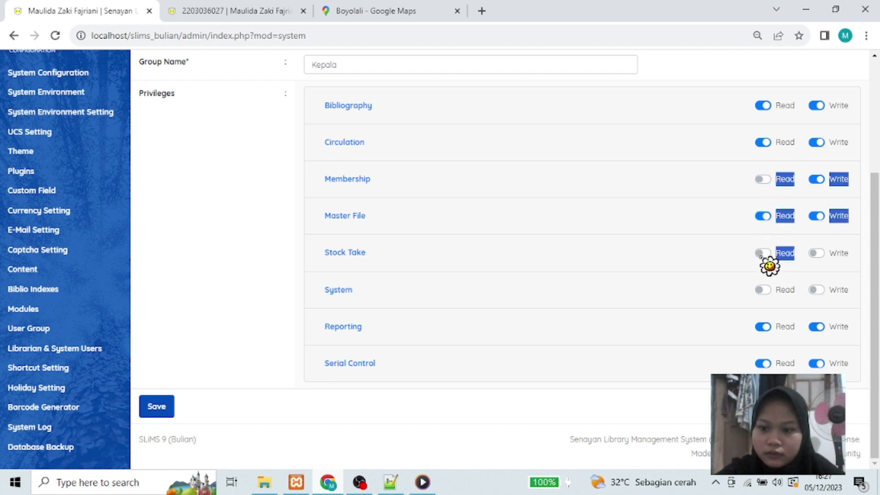
left_click(765, 257)
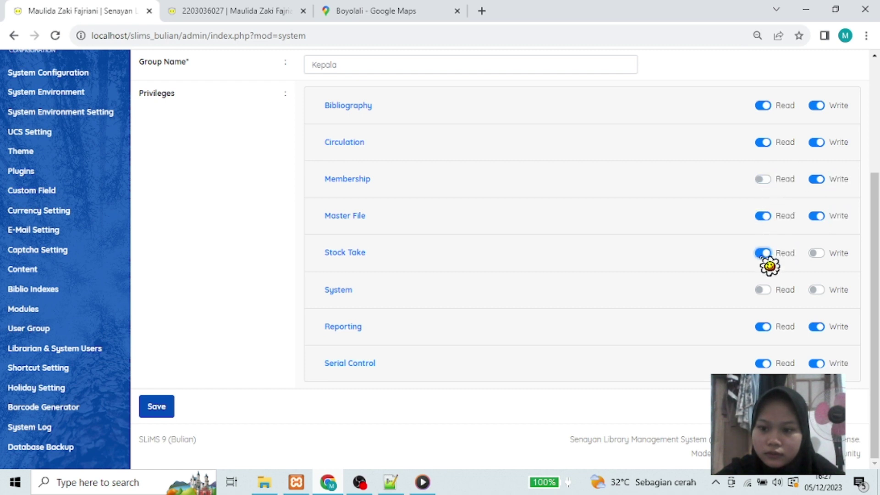
left_click(764, 179)
left_click(764, 290)
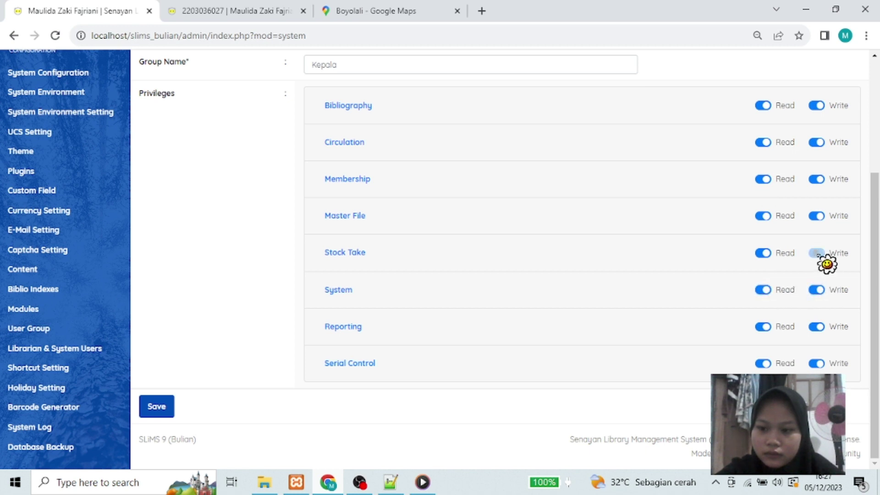
left_click(156, 408)
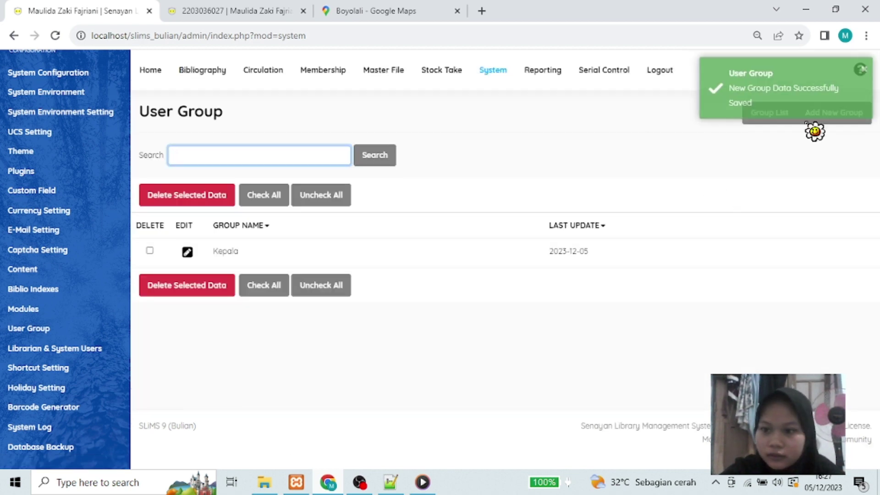
Dismiss the Kepala saved notification and open a blank new user group form.
left_click(829, 116)
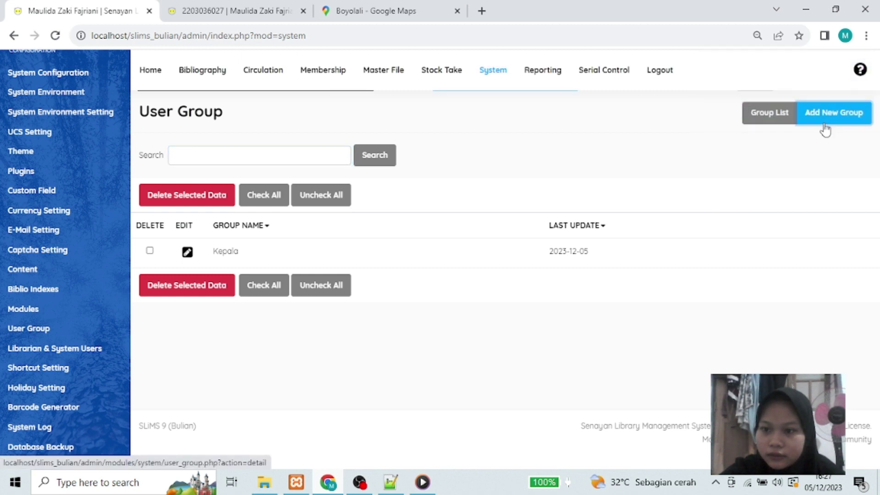
left_click(824, 122)
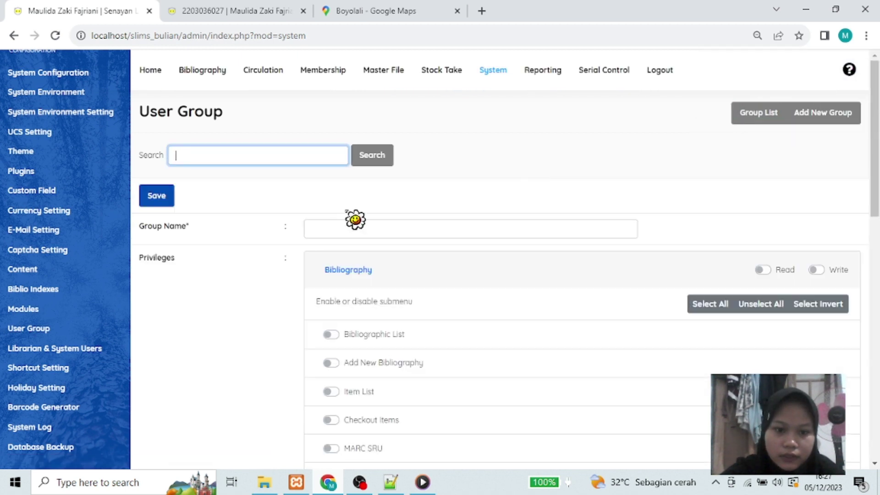
Enter Pustakawan as the new group's name, fixing a typo.
left_click(352, 229)
key("Caps_Lock")
type("P")
key("Caps_Lock")
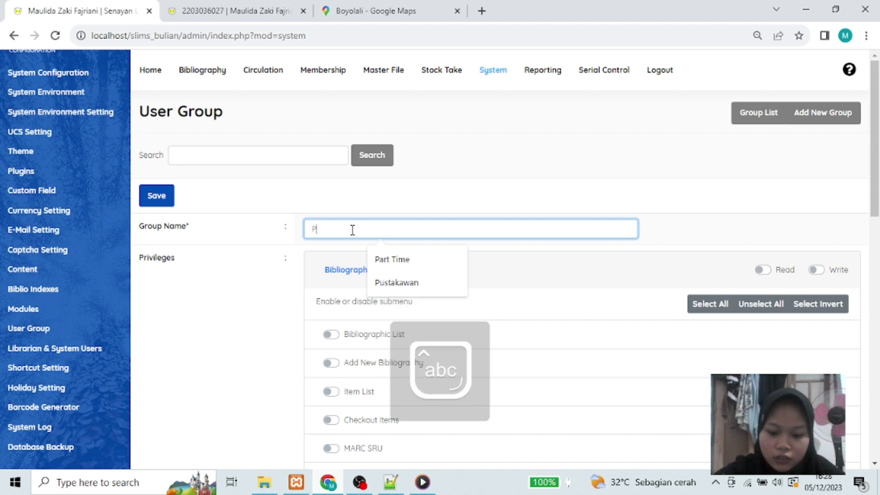
type("ust")
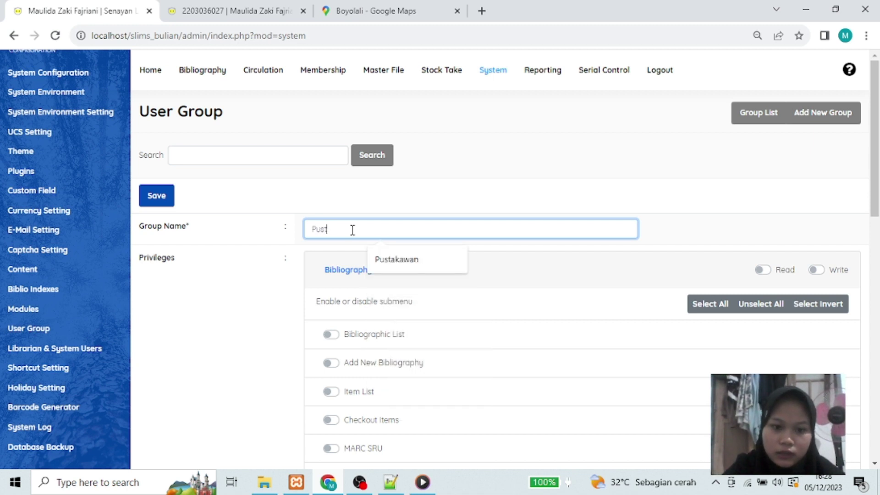
type("akan")
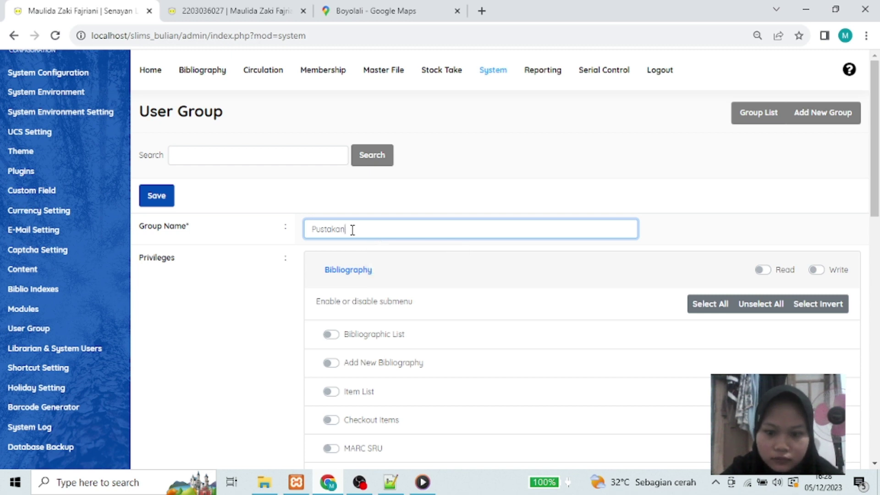
key("BackSpace")
key("BackSpace")
type("awa")
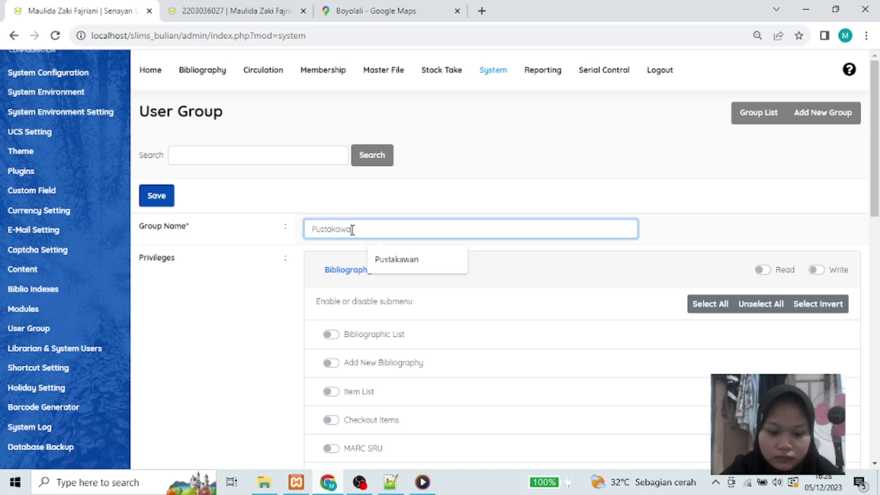
type("n")
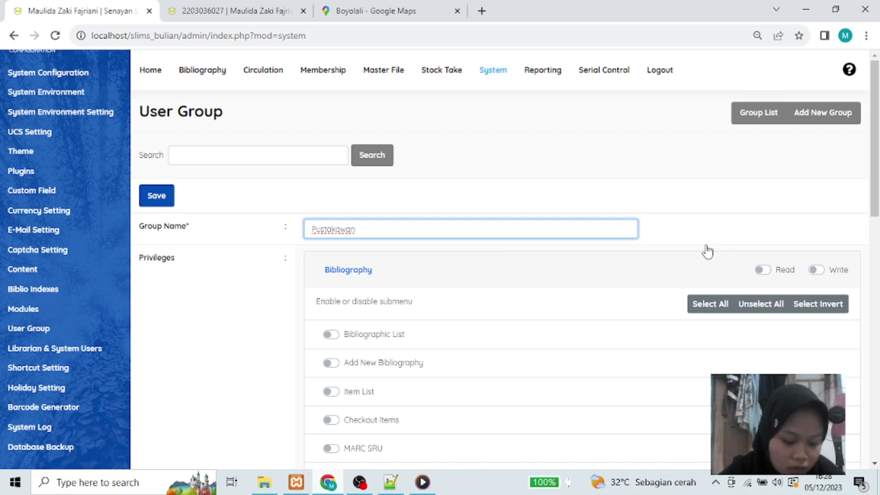
Grant Read and Write on Bibliography with all its submenus, and on Membership.
left_click(763, 271)
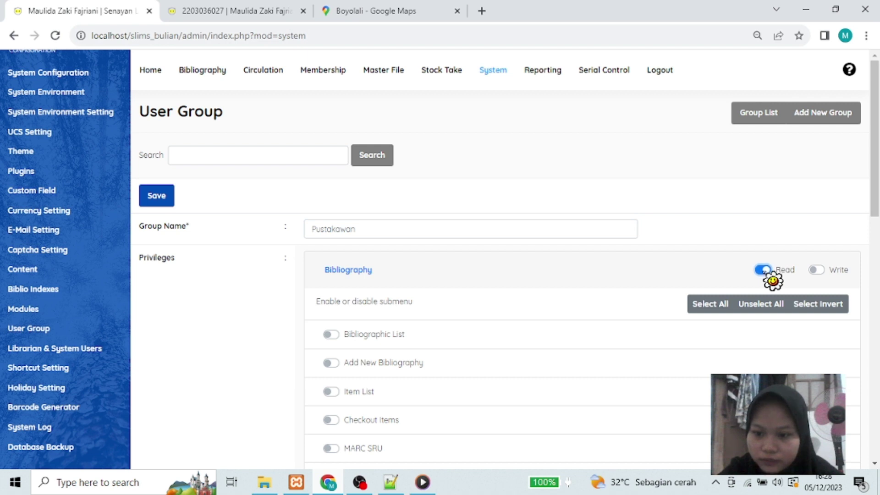
left_click(816, 270)
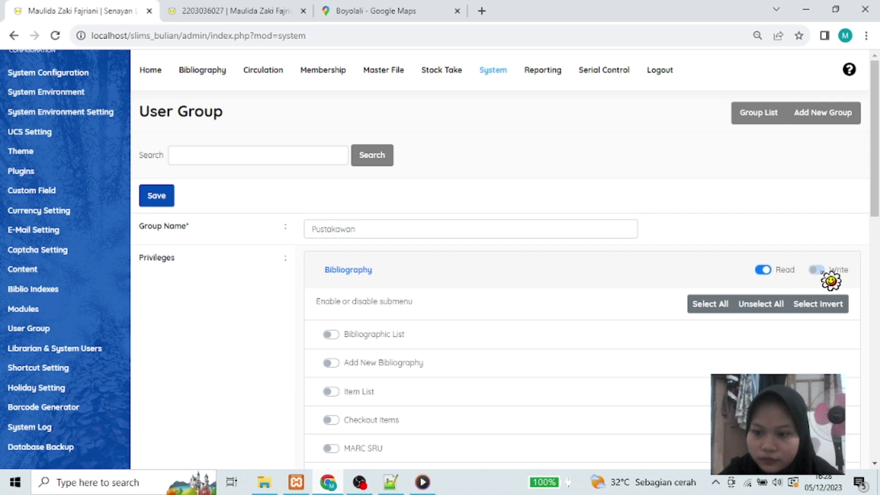
left_click(707, 304)
scroll(708, 311, "down", 7)
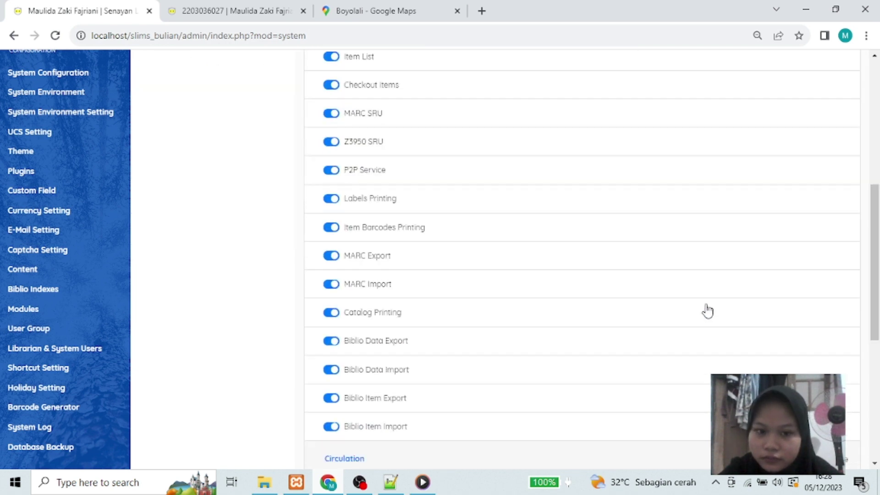
scroll(705, 308, "down", 7)
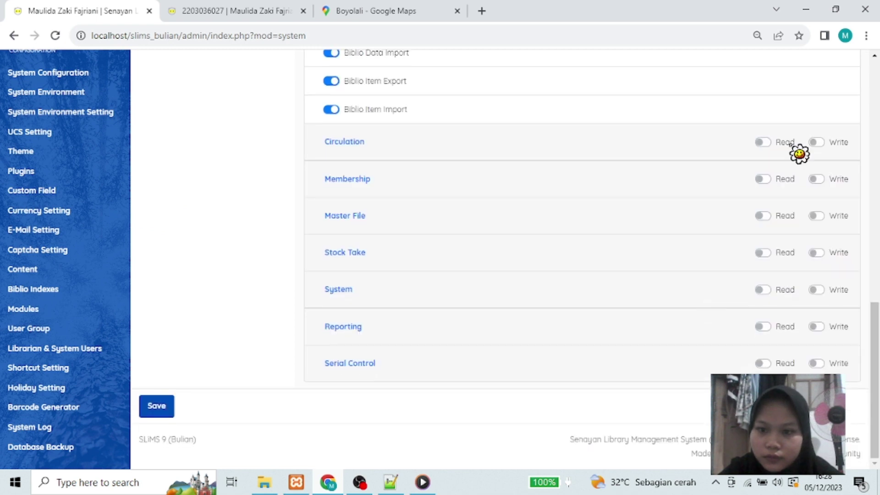
left_click(766, 179)
left_click_drag(830, 152, 827, 187)
left_click(818, 180)
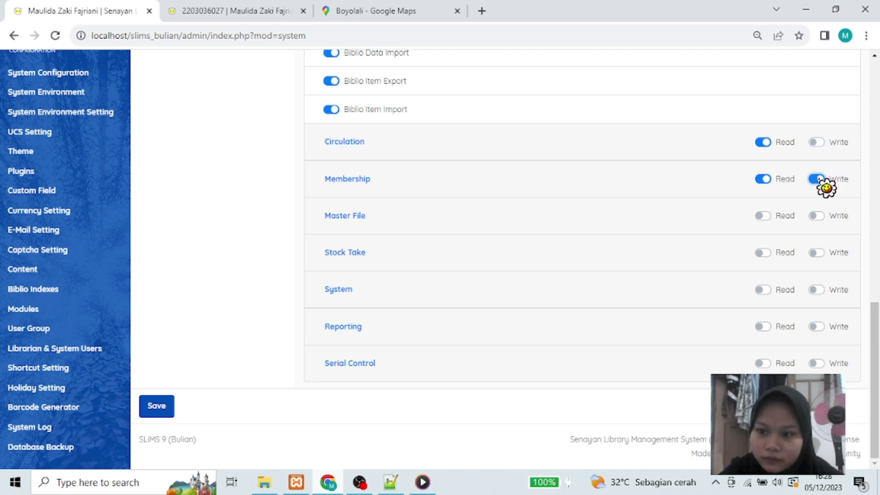
Grant Write on Circulation and Read and Write on Master File and Stock Take.
left_click(814, 143)
left_click(815, 216)
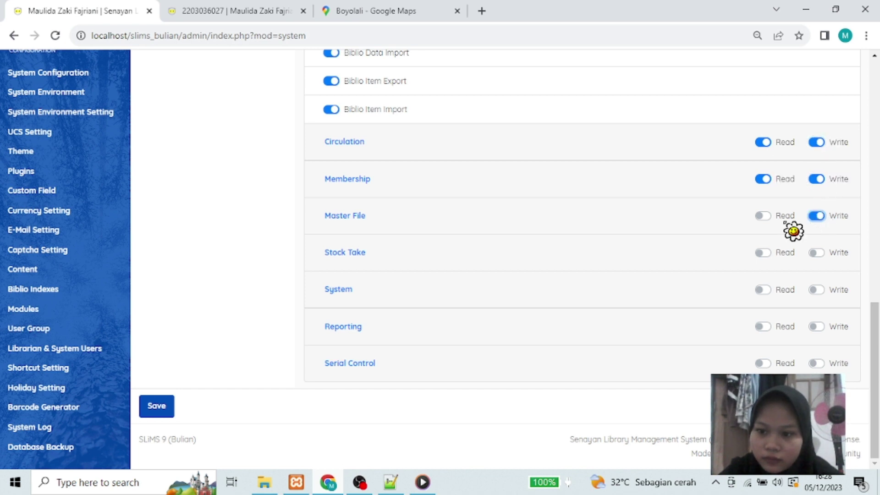
left_click(763, 216)
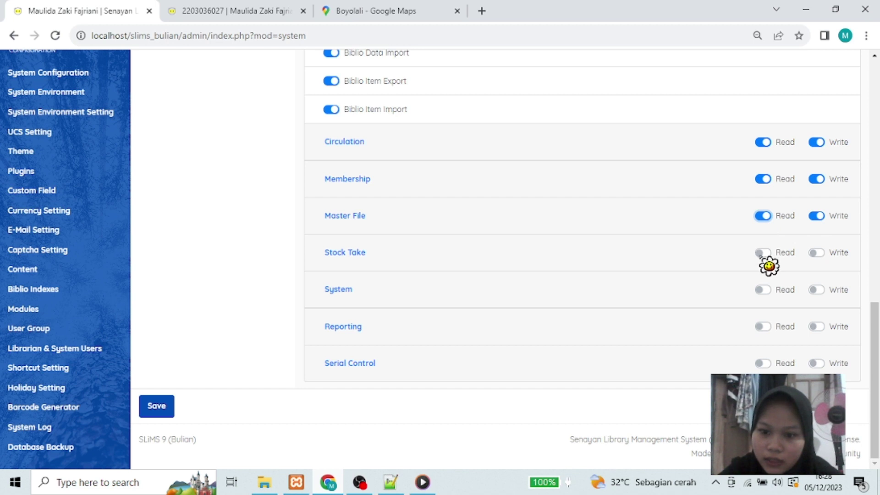
left_click(764, 252)
left_click(815, 252)
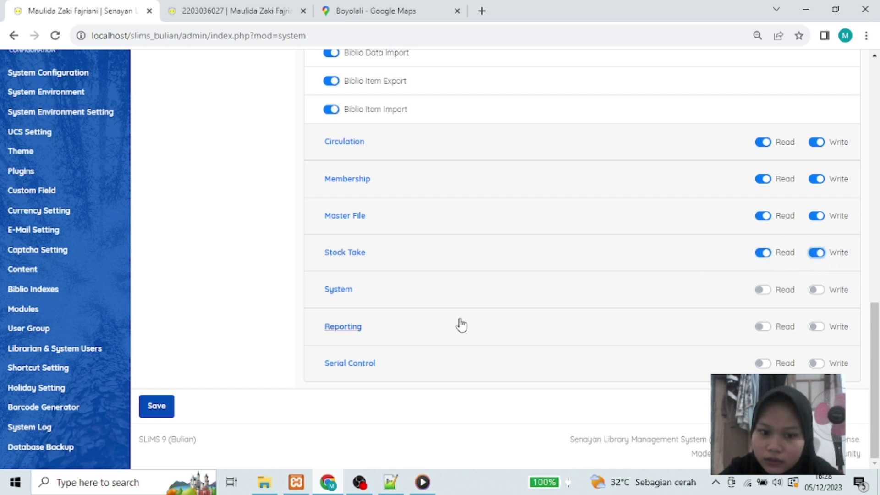
Grant Read and Write on Reporting and Serial Control, then save the Pustakawan group.
left_click(762, 326)
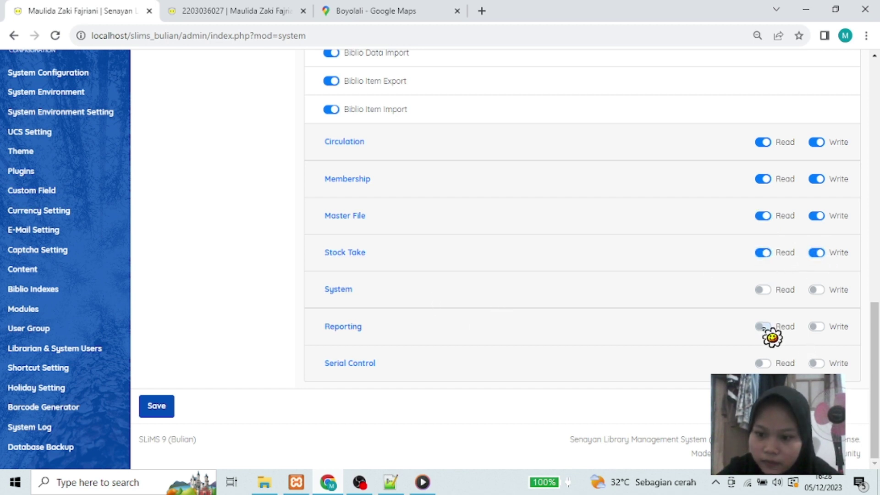
left_click_drag(822, 327, 823, 367)
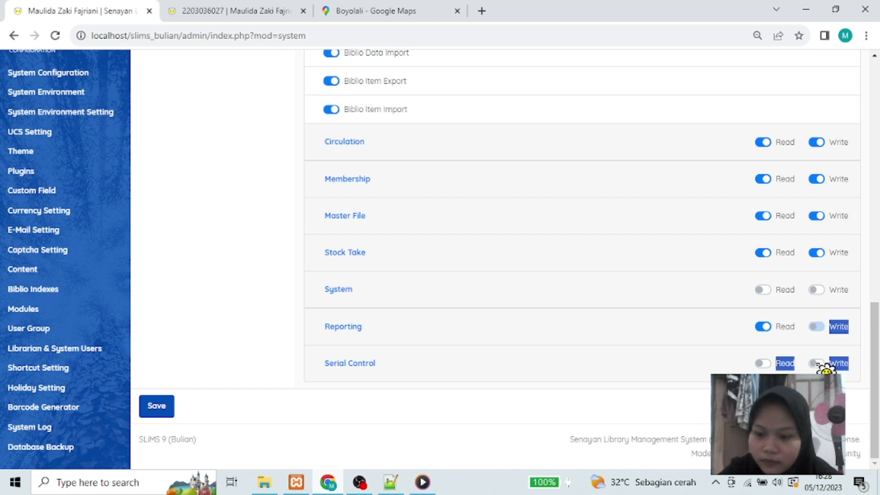
left_click(817, 363)
left_click(764, 363)
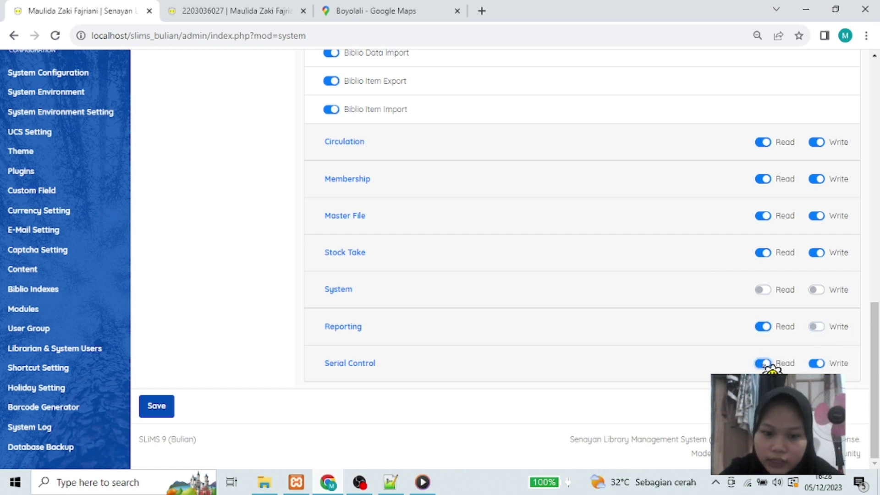
left_click(817, 327)
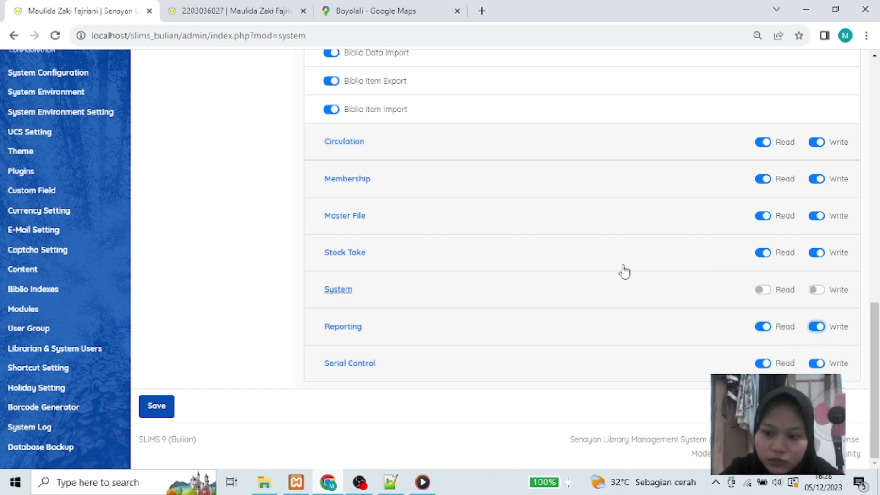
left_click(158, 408)
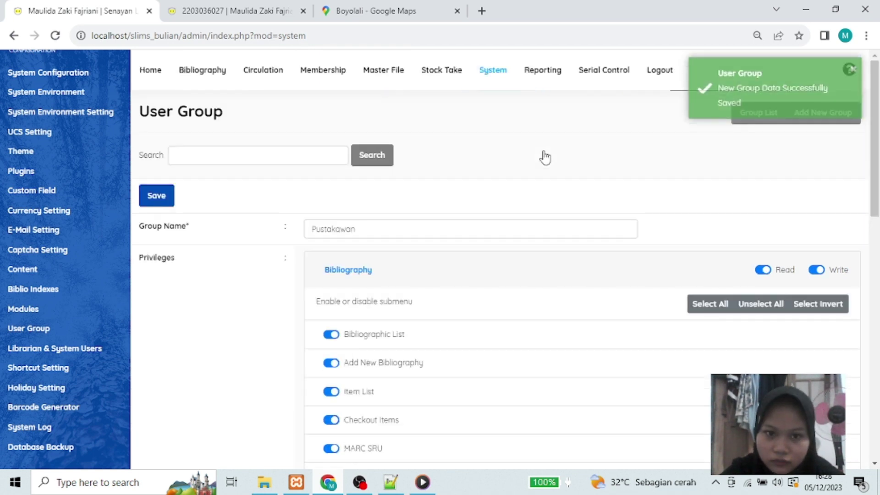
Check the group list for Kepala and Pustakawan, then begin another new group.
left_click(161, 202)
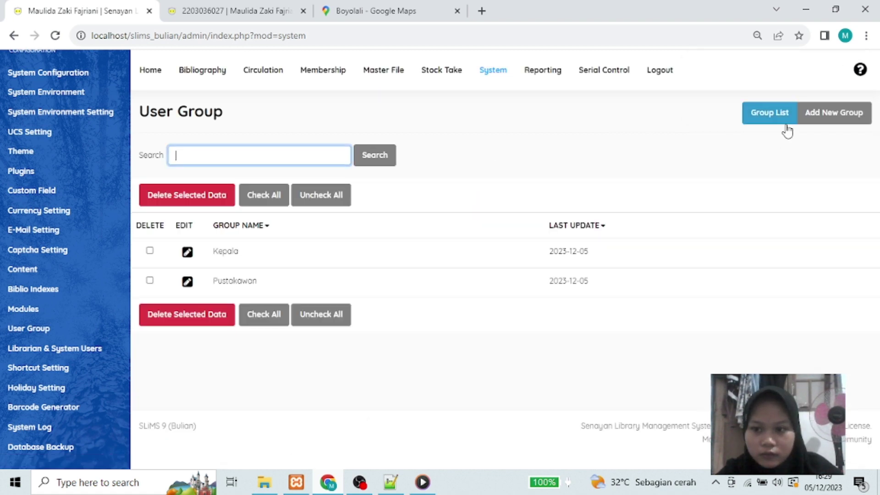
left_click(818, 118)
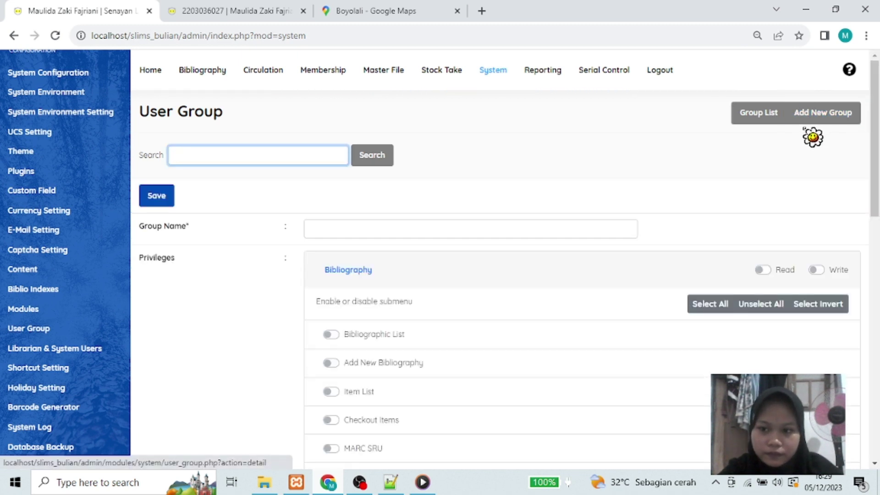
Name the group Staf Perpustakaan, grant Read and Write on Circulation only, and save.
left_click(525, 230)
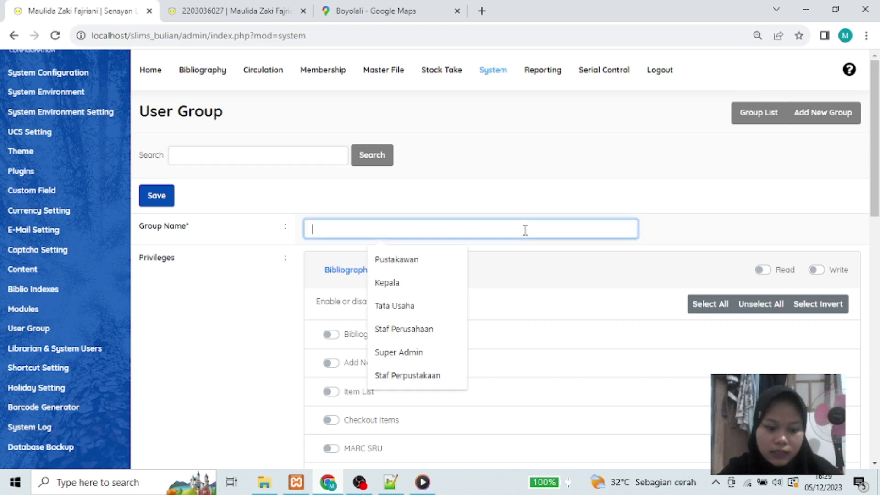
type("Staf")
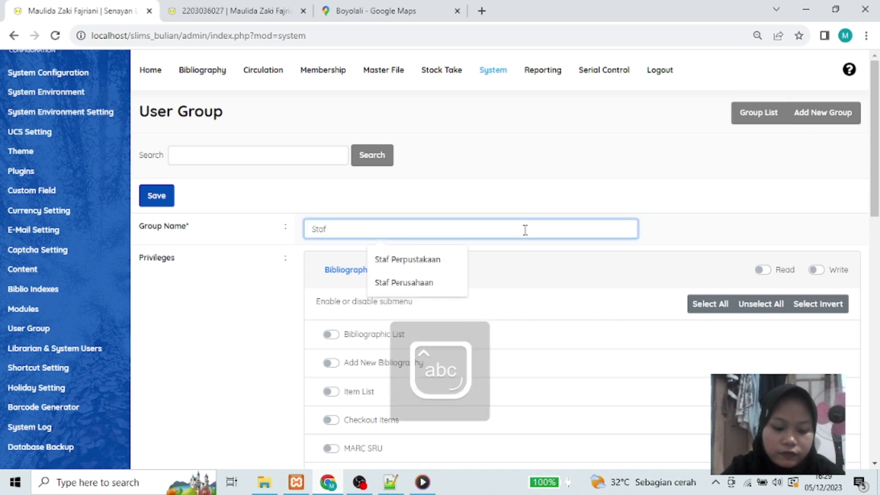
type(" P")
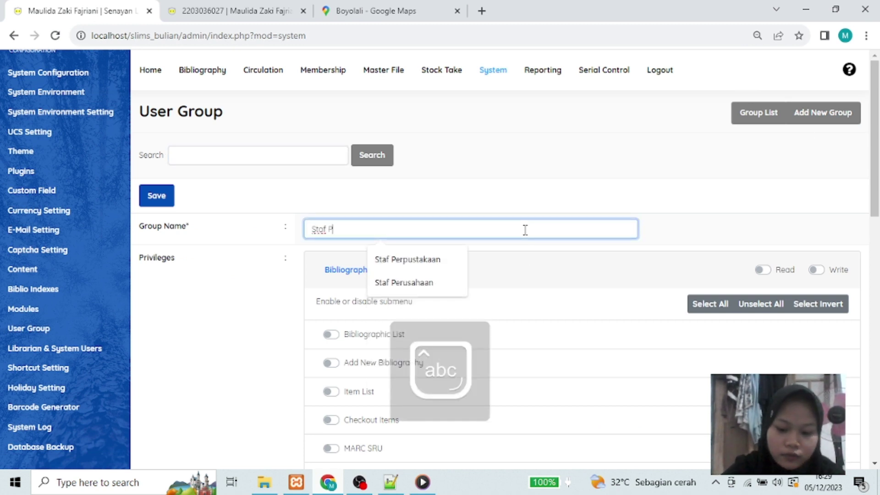
type("erpusta")
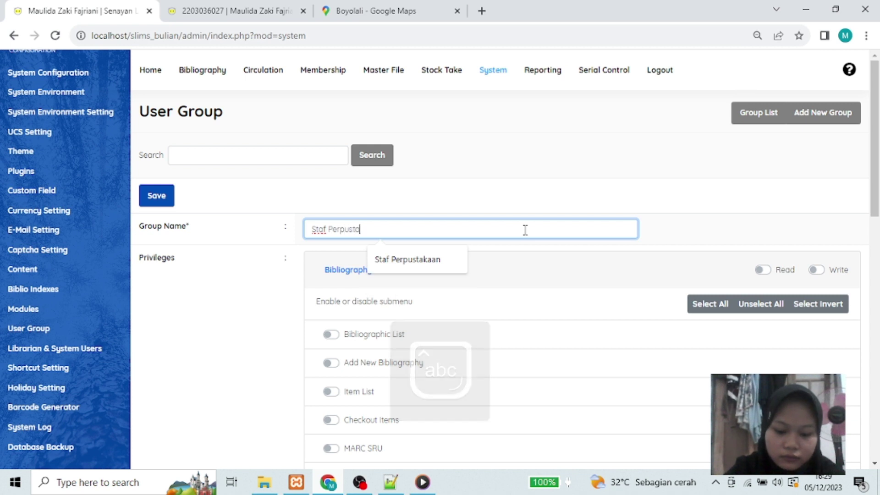
type("kaan")
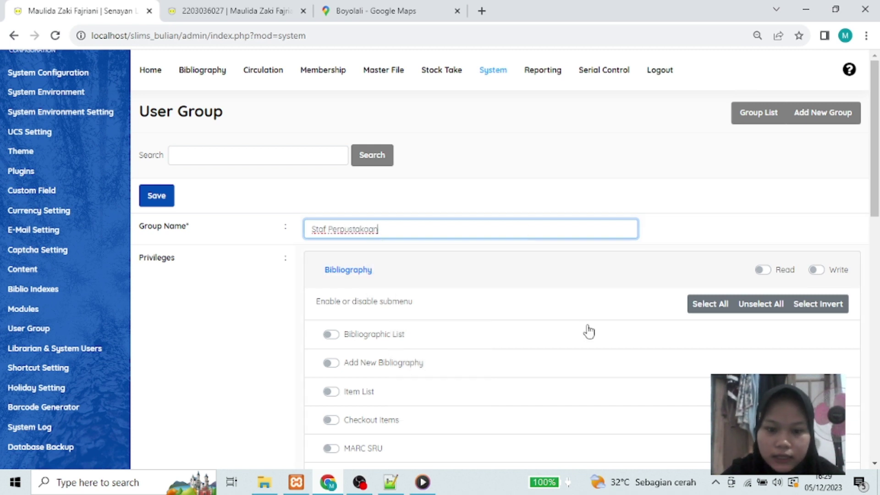
scroll(589, 331, "down", 7)
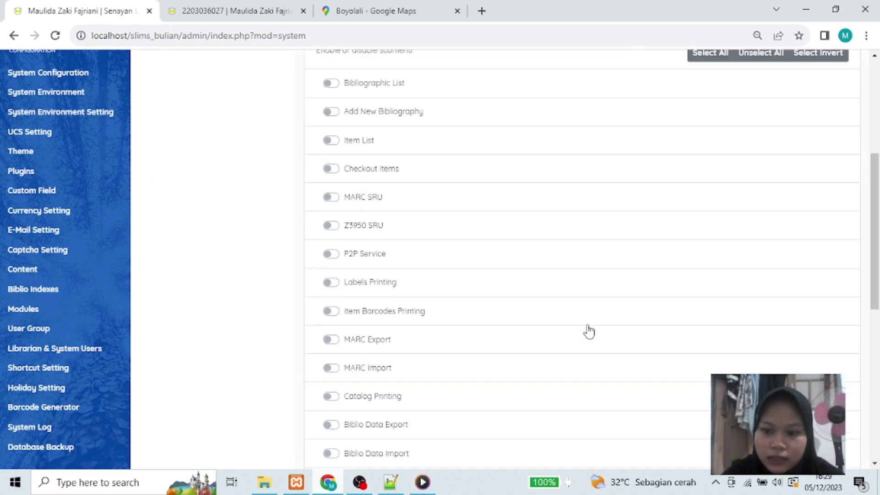
scroll(589, 331, "down", 8)
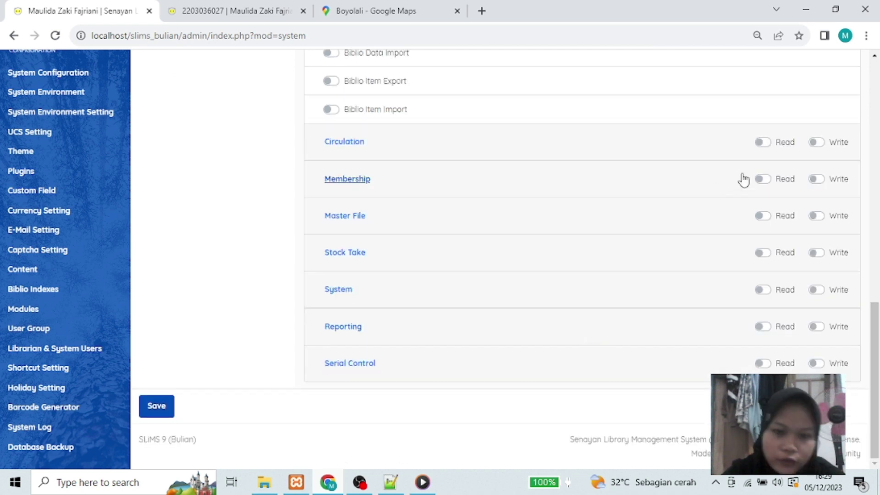
left_click(771, 142)
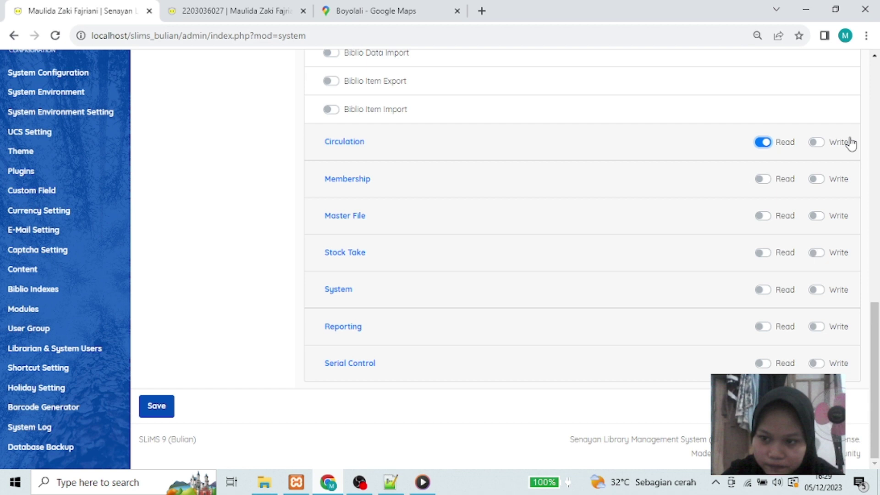
left_click(820, 144)
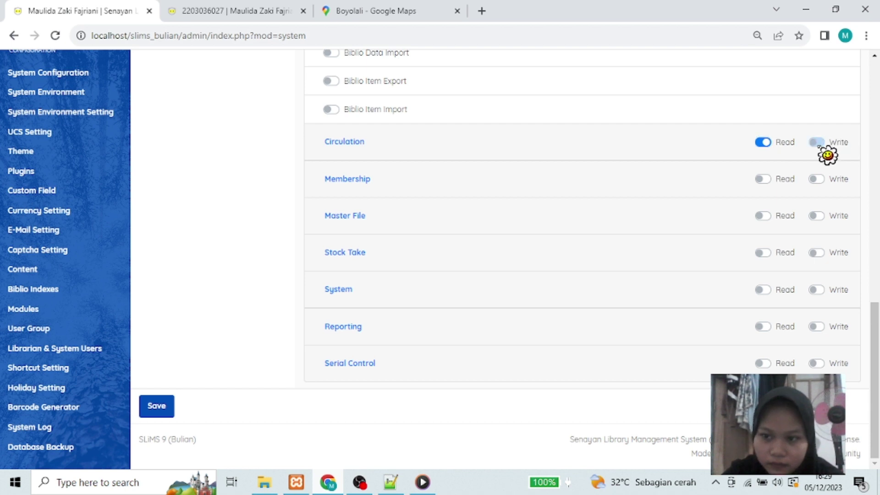
left_click(155, 408)
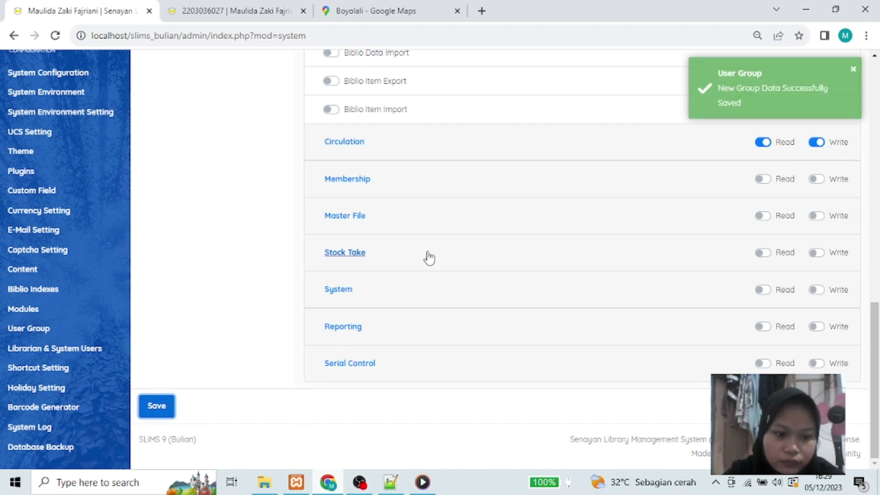
scroll(428, 257, "up", 15)
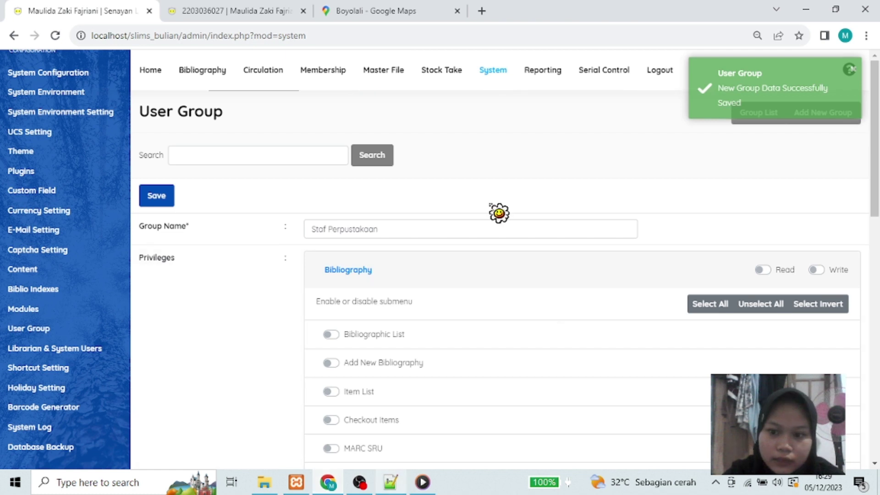
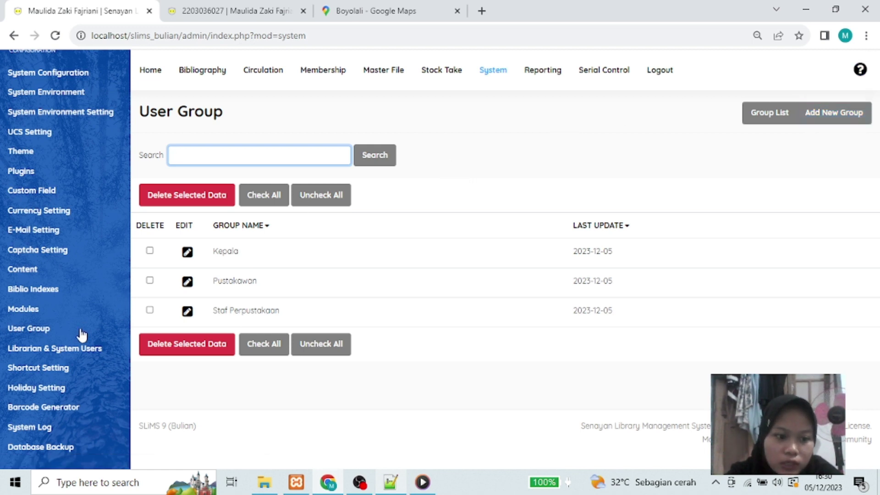
From Librarian & System Users, open a blank Add New User form.
left_click(82, 350)
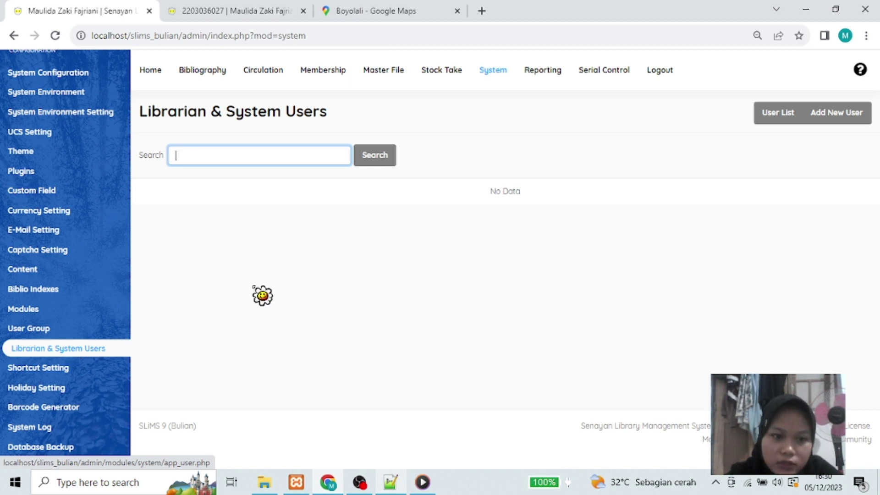
left_click(845, 115)
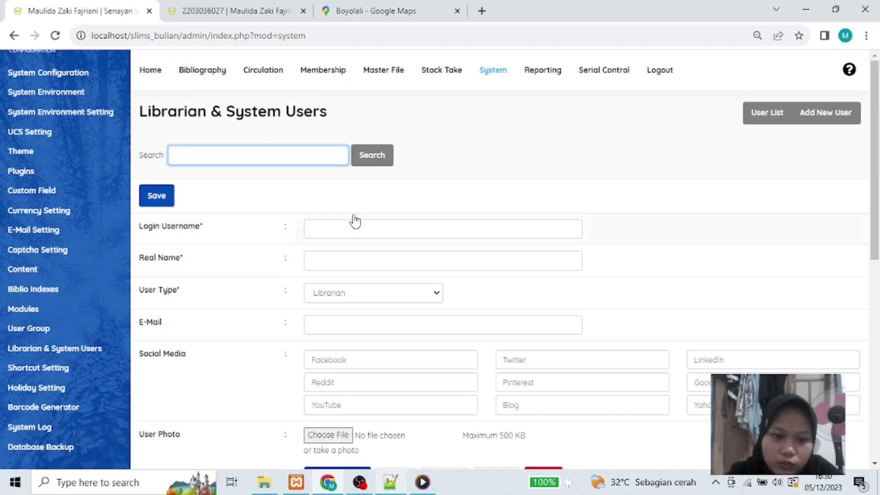
Enter the new user's login username and real name, each capitalised.
left_click(370, 230)
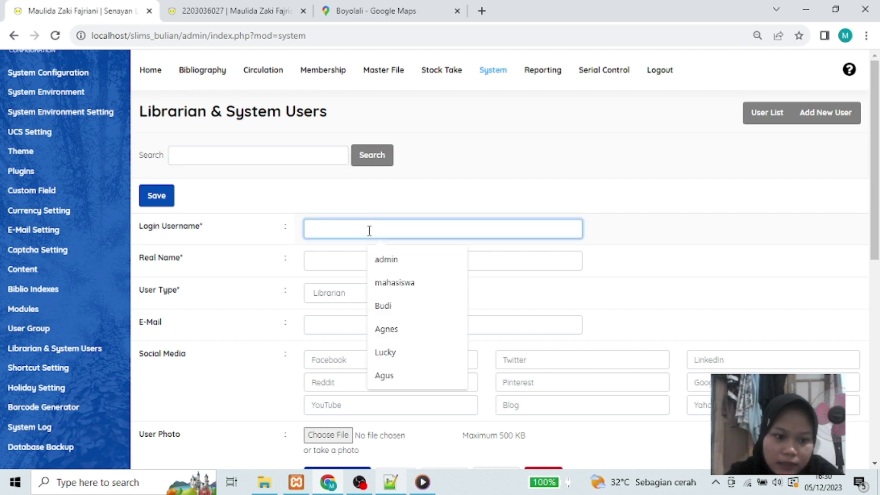
key("Caps_Lock")
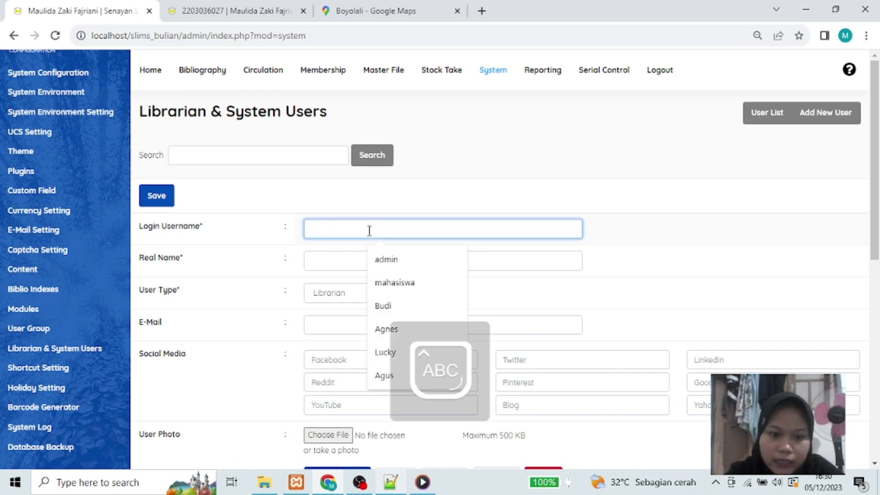
key("Caps_Lock")
type("Mau")
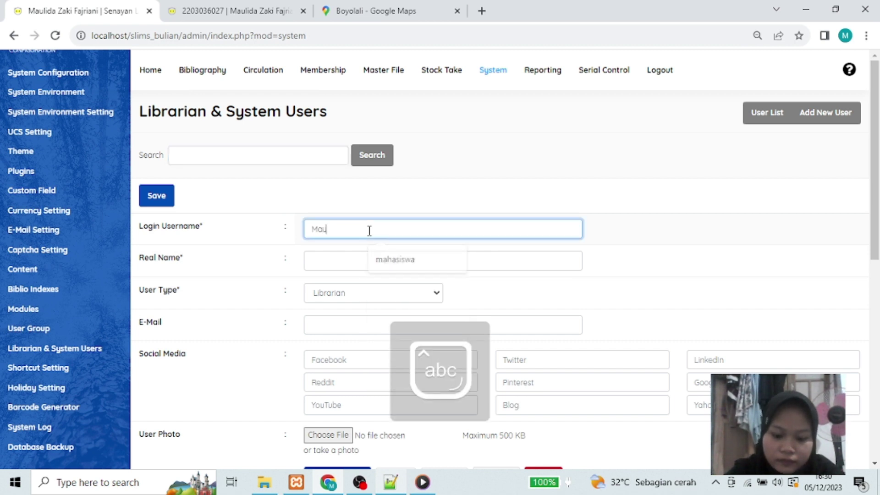
type("lida")
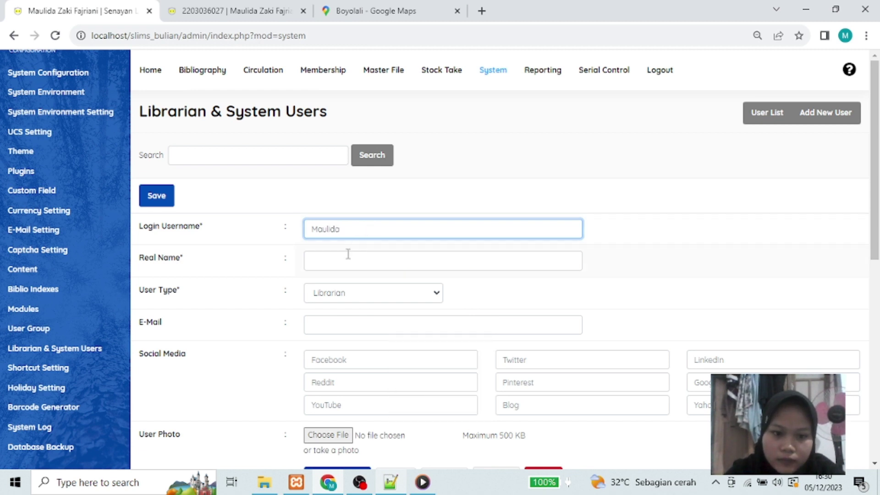
left_click(347, 257)
key("Caps_Lock")
type("M")
key("Caps_Lock")
type("a")
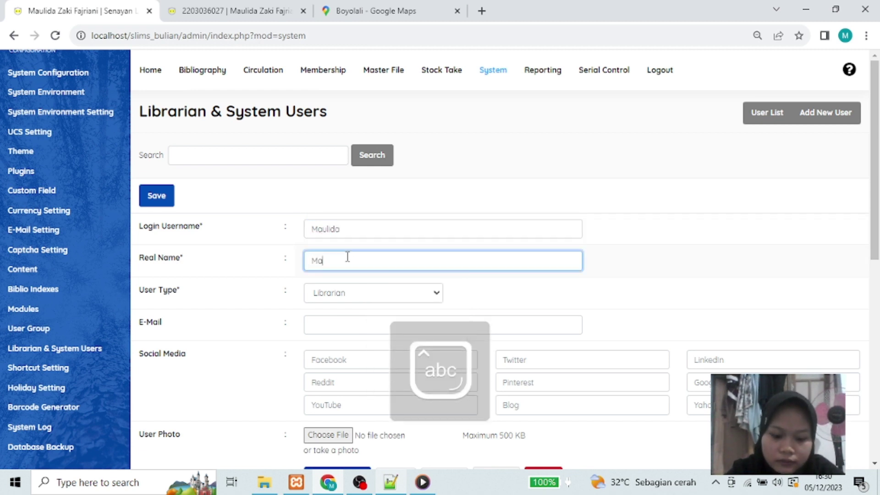
type("ulida")
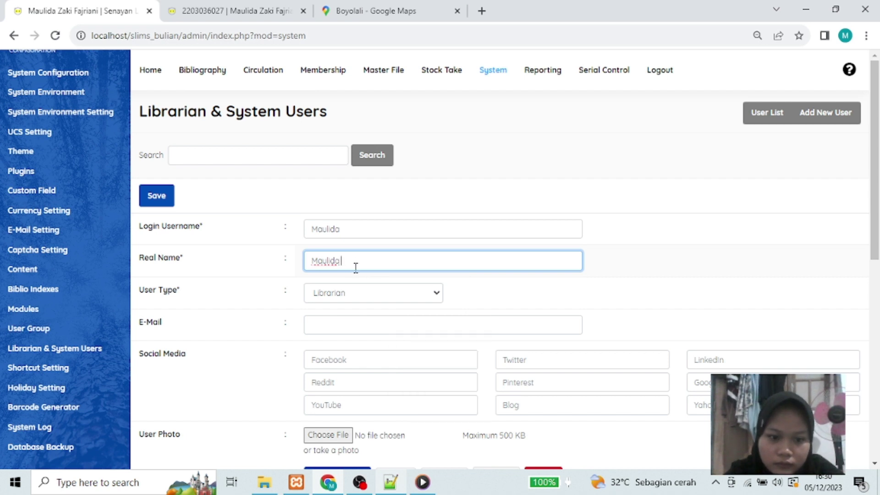
Keep Librarian as the user type and fill in the user's e-mail address.
left_click(423, 292)
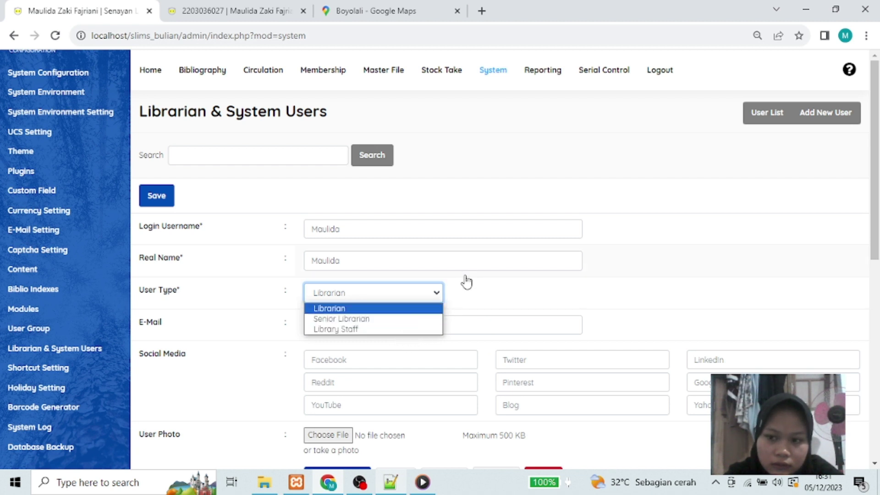
left_click(427, 306)
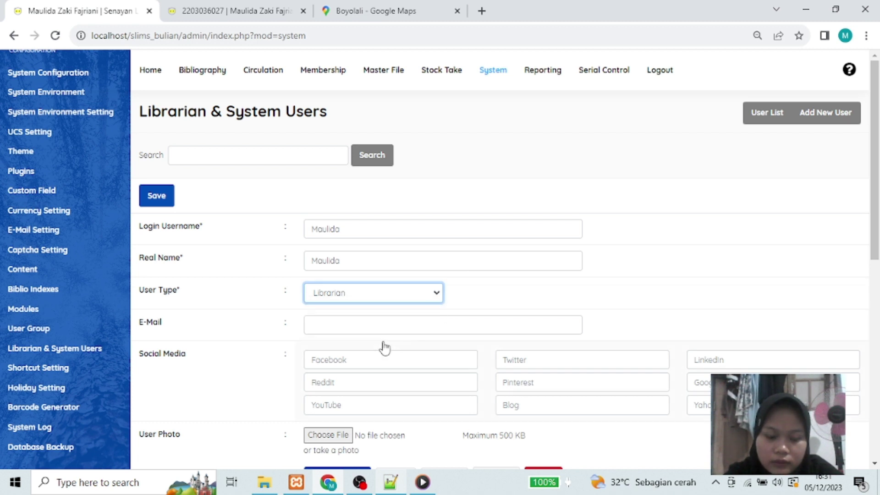
scroll(364, 326, "down", 6)
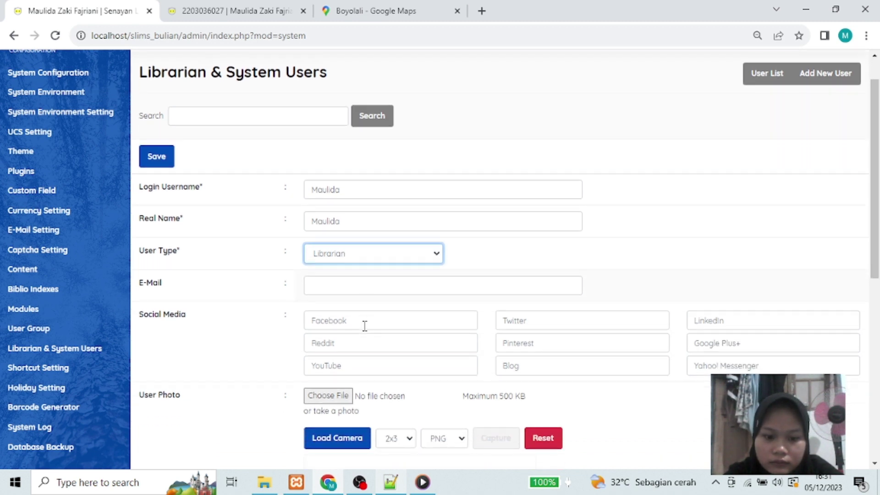
scroll(365, 333, "up", 6)
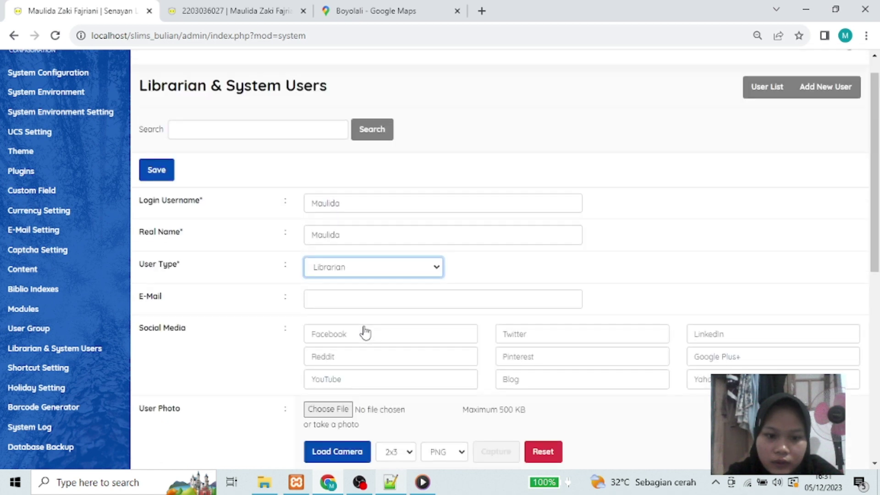
left_click(380, 298)
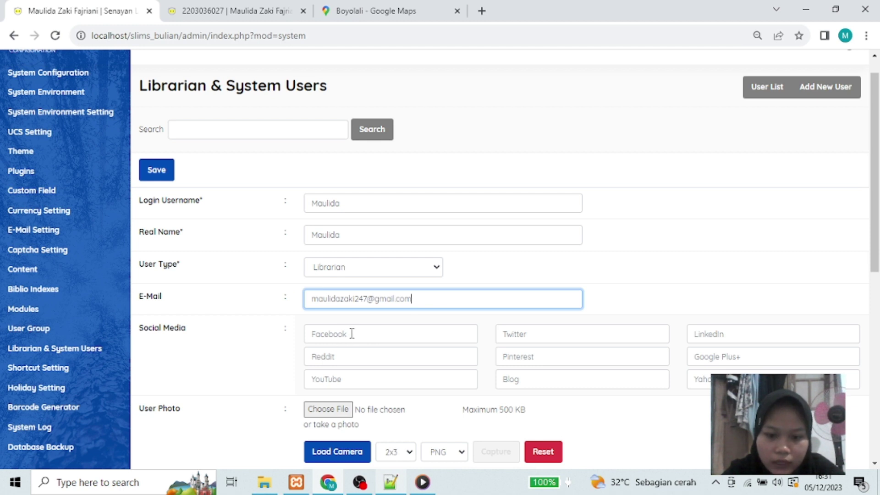
scroll(364, 351, "down", 2)
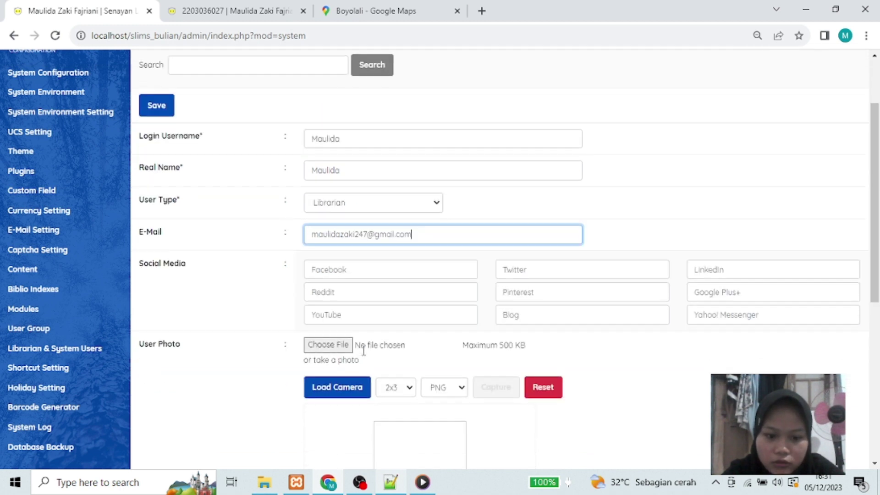
scroll(361, 356, "down", 1)
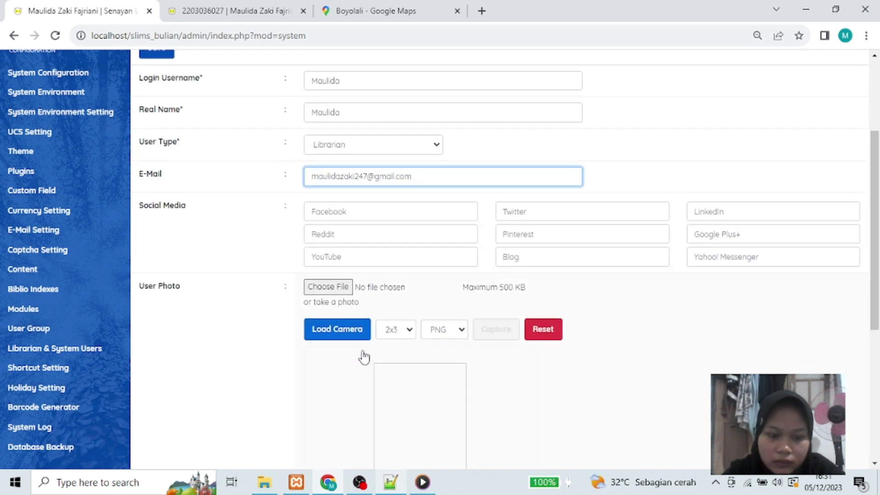
Attach the portrait image from Pictures as the user's photo.
left_click(339, 287)
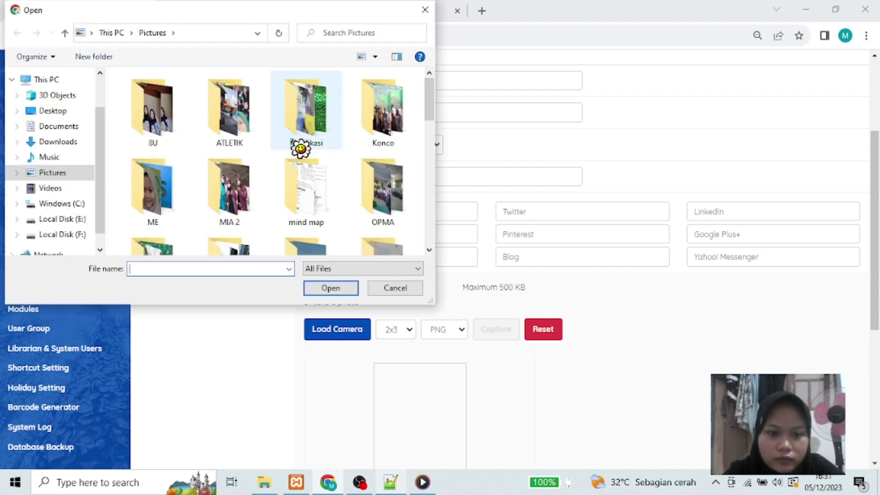
scroll(300, 148, "down", 10)
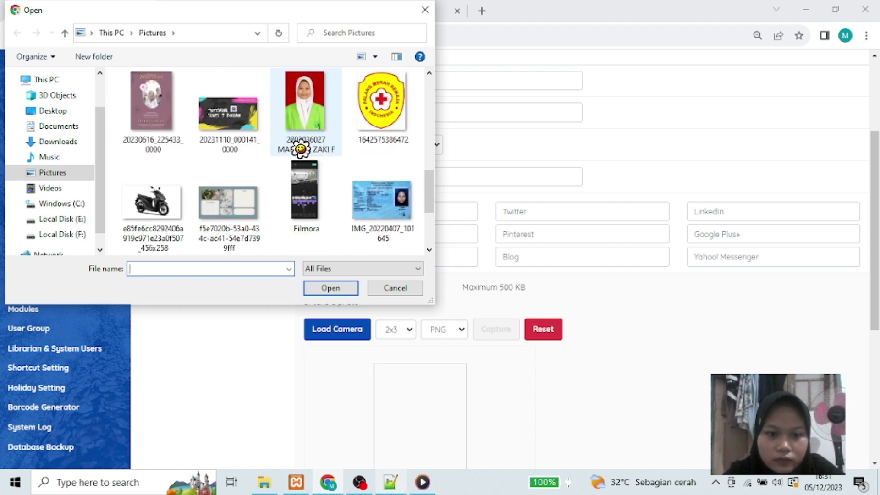
double_click(304, 110)
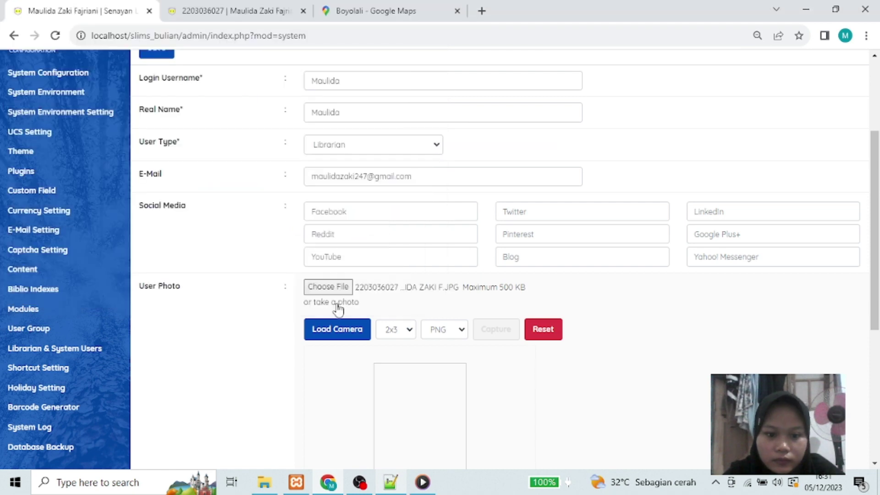
scroll(349, 337, "down", 1)
scroll(358, 363, "down", 5)
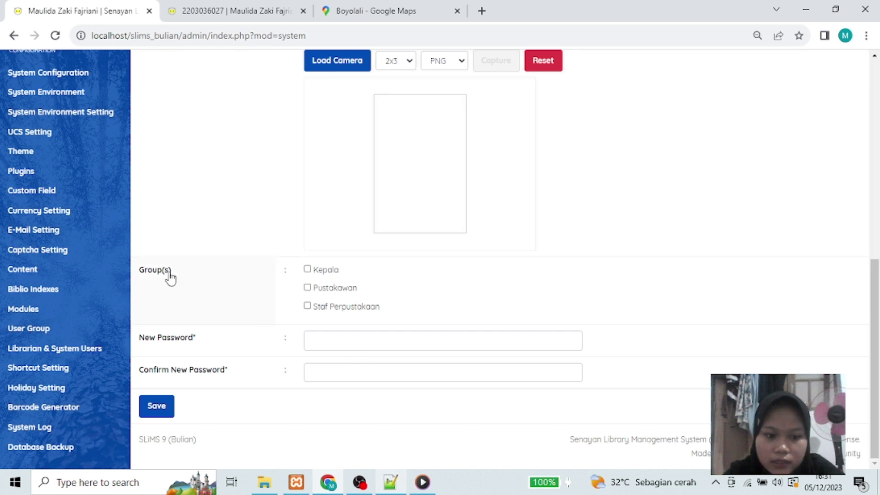
Enter and confirm the account password, save the user, and check the user list.
left_click(329, 346)
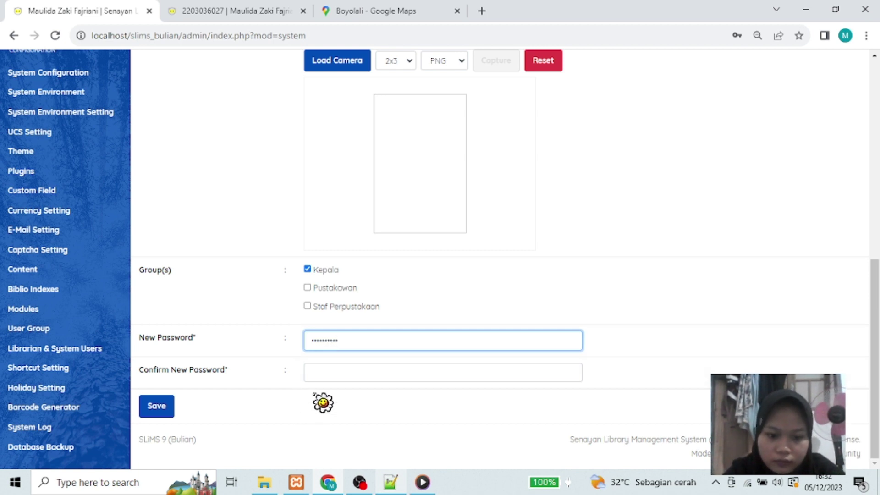
left_click(325, 374)
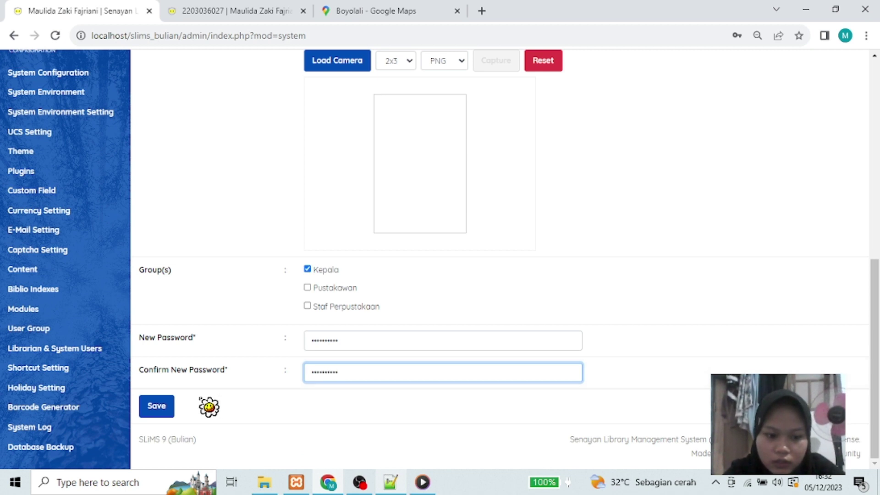
left_click(169, 409)
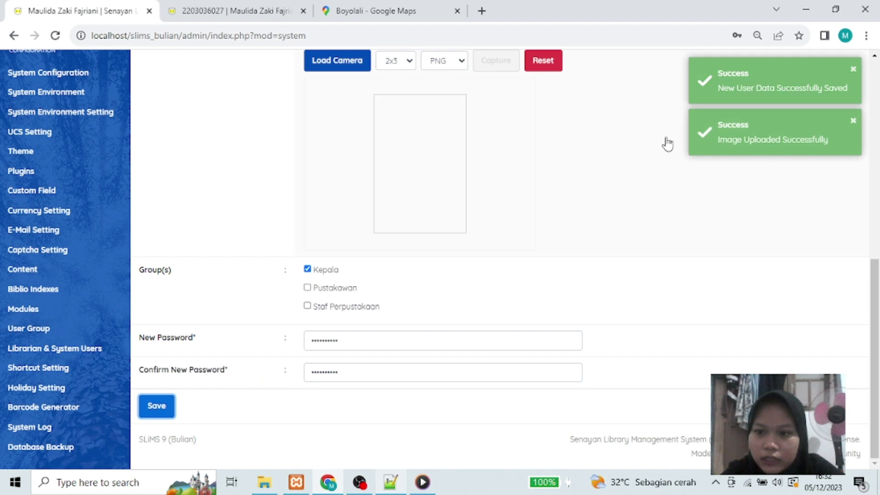
scroll(664, 142, "up", 9)
scroll(668, 143, "down", 2)
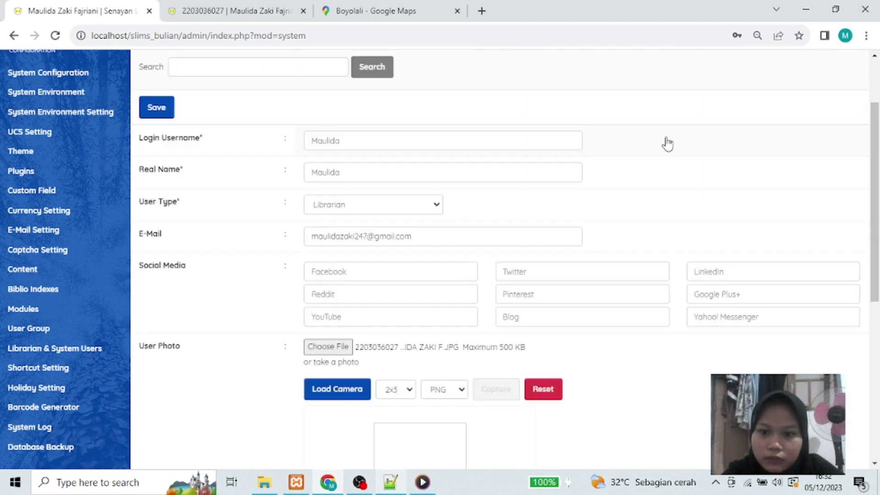
scroll(667, 143, "up", 2)
scroll(667, 144, "down", 1)
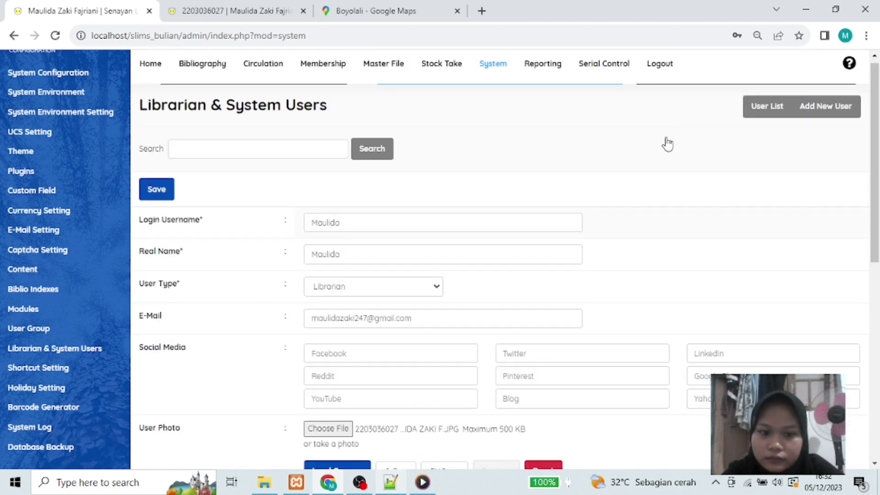
scroll(667, 144, "down", 2)
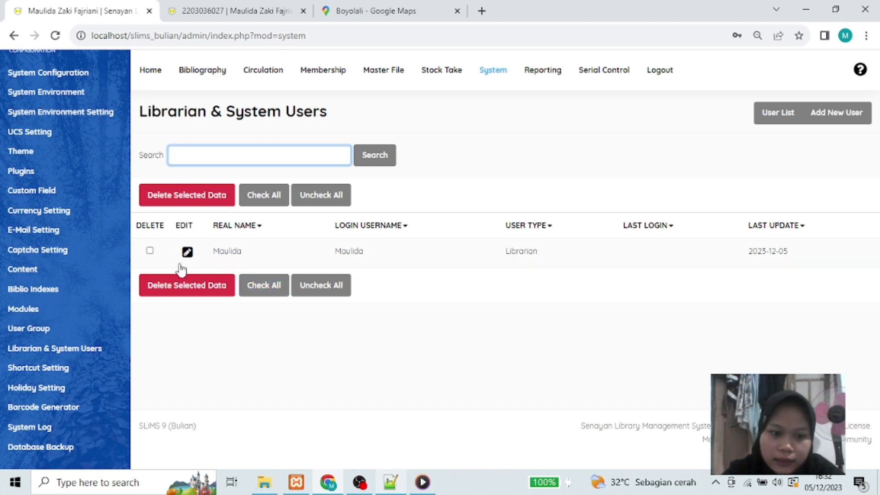
Start another new user and enter its login username and real name.
left_click(814, 129)
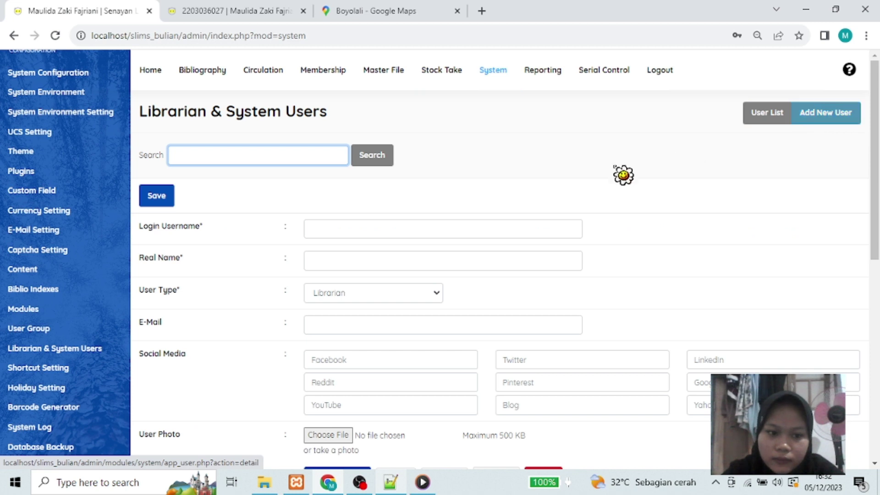
left_click(437, 234)
left_click(436, 236)
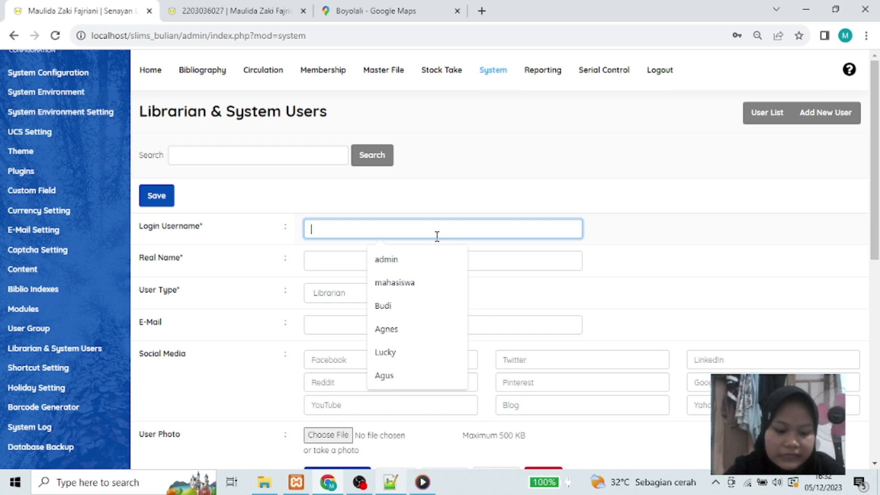
key("Caps_Lock")
type("q")
key("Caps_Lock")
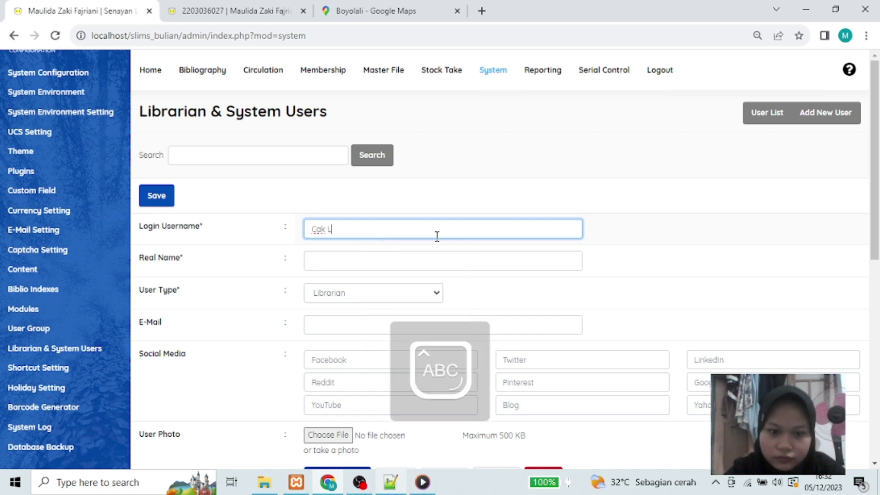
type("L")
key("Caps_Lock")
type("onto")
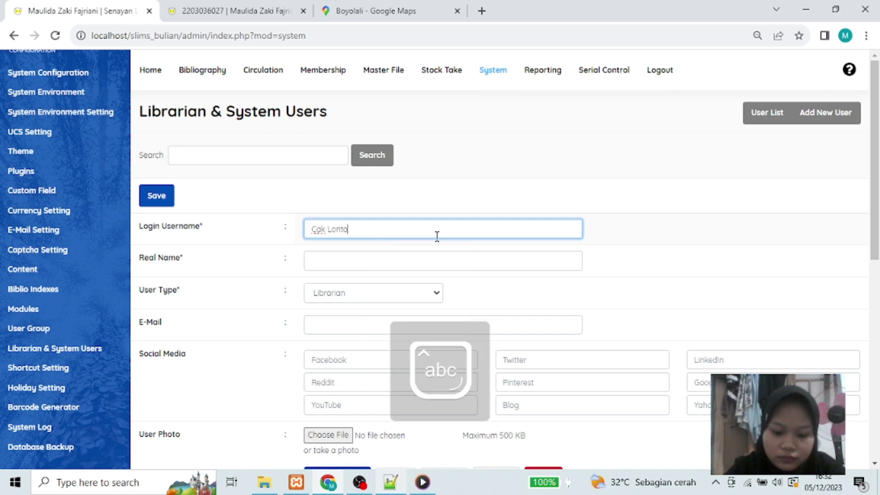
type("ng")
left_click(403, 260)
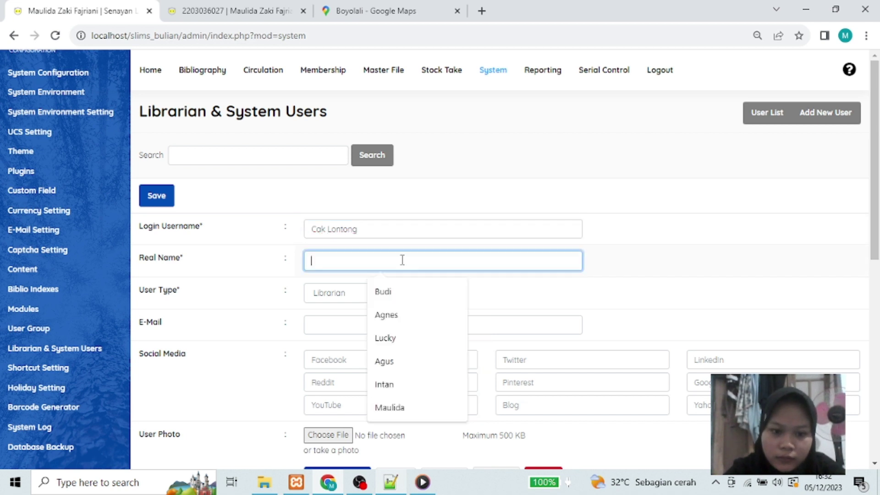
key("Caps_Lock")
type("C")
key("Caps_Lock")
type("ak")
key("Caps_Lock")
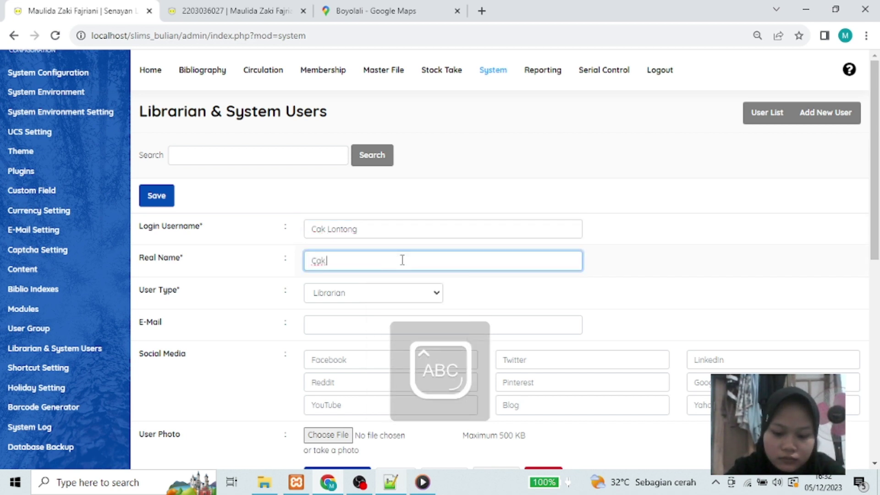
type("L")
key("Caps_Lock")
type("ont")
type("ong")
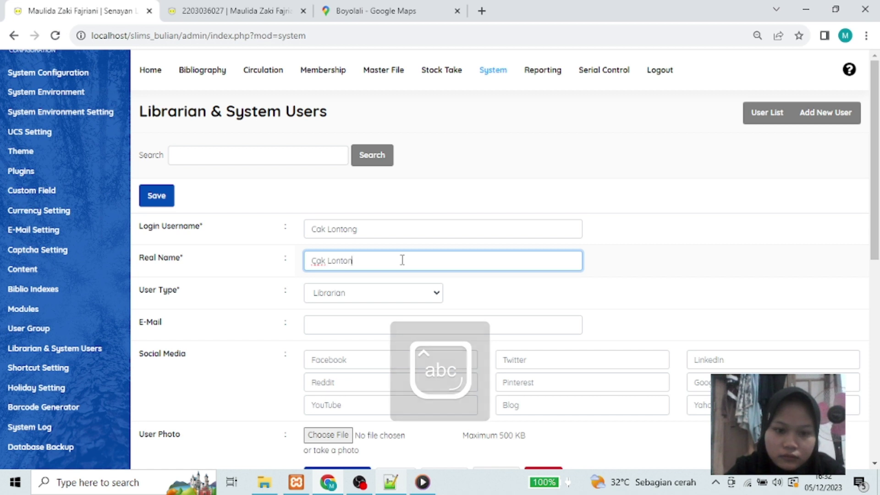
Keep Librarian as the user type and assign the user to the Pustakawan group.
left_click(374, 296)
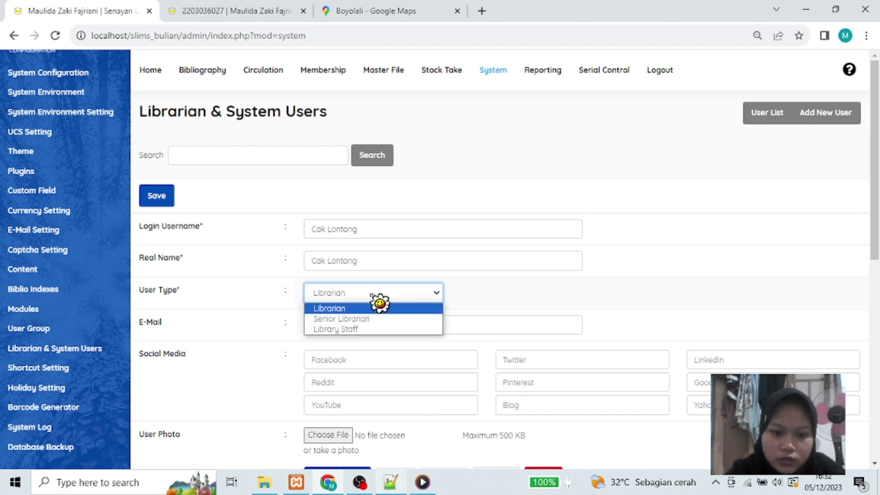
left_click(370, 311)
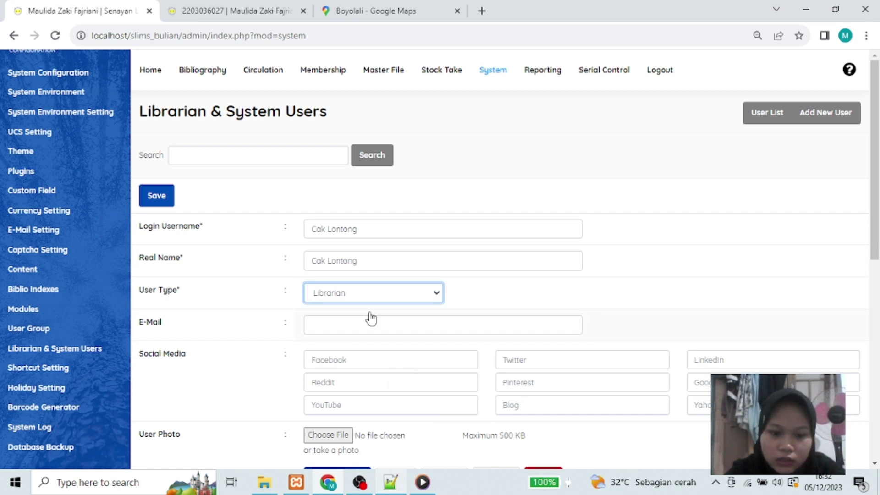
scroll(344, 354, "down", 7)
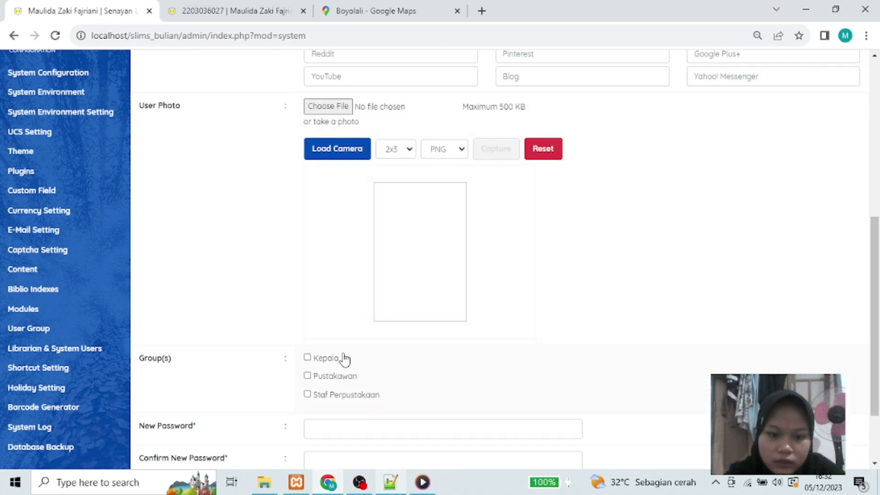
left_click(307, 377)
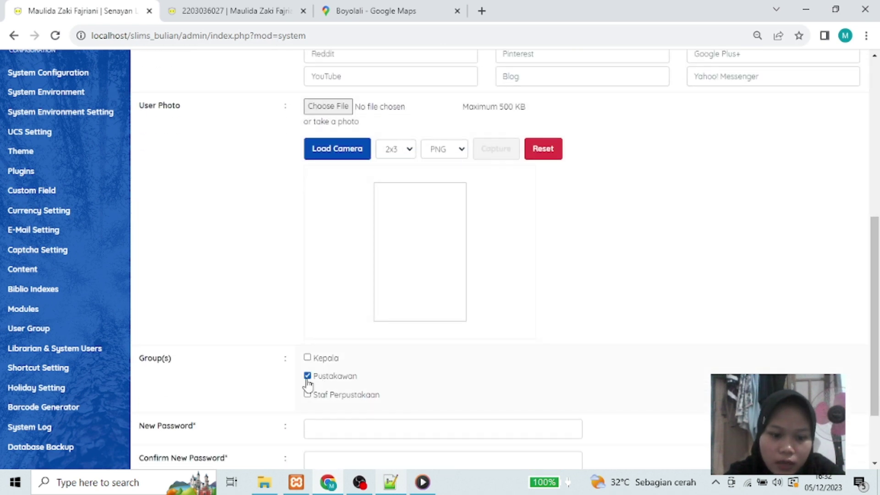
Enter and confirm the account password, then save the second Librarian user.
left_click(320, 431)
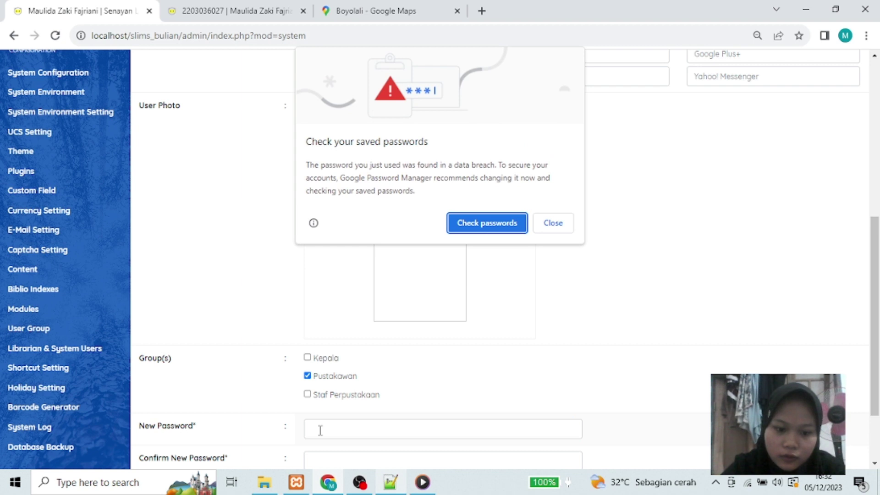
left_click(553, 225)
type("1")
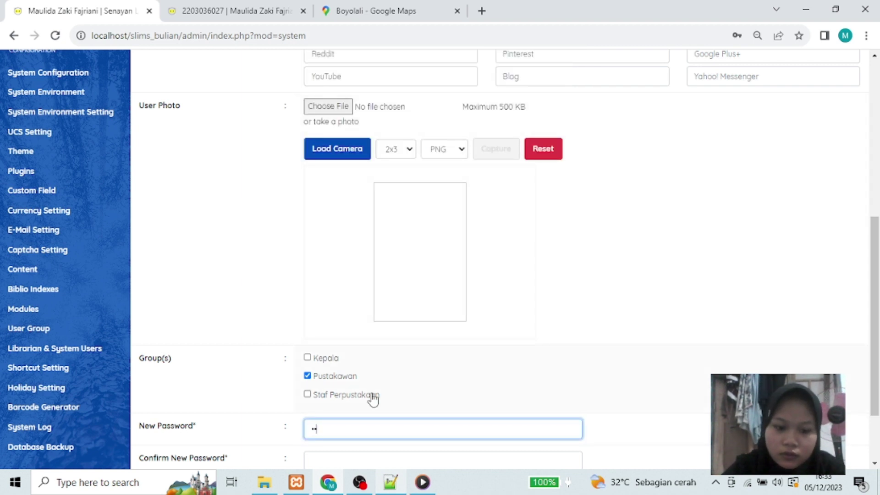
type("4")
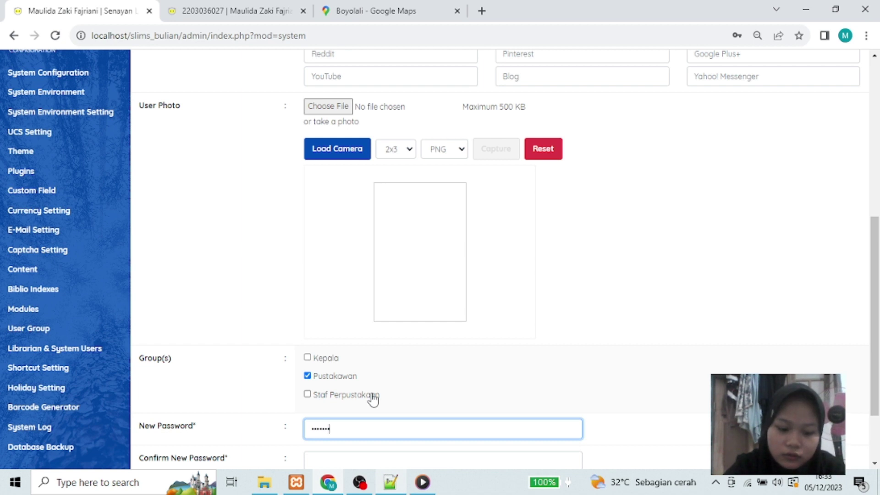
scroll(364, 416, "down", 1)
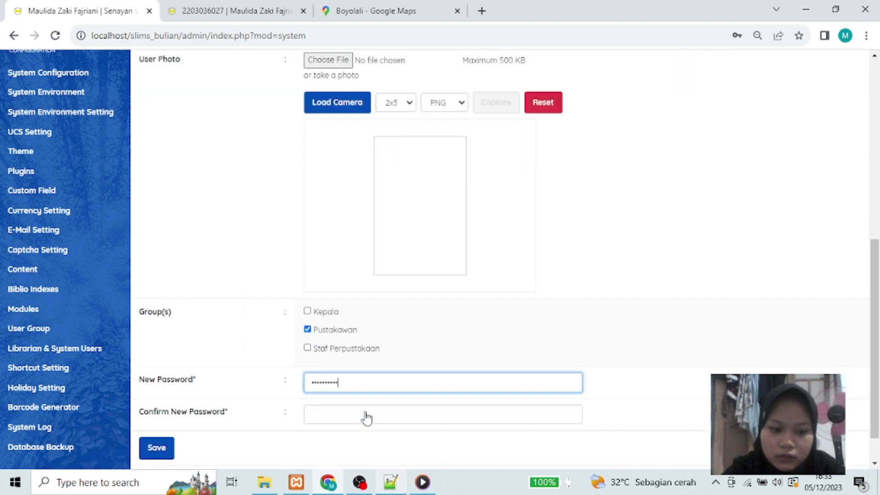
left_click(349, 410)
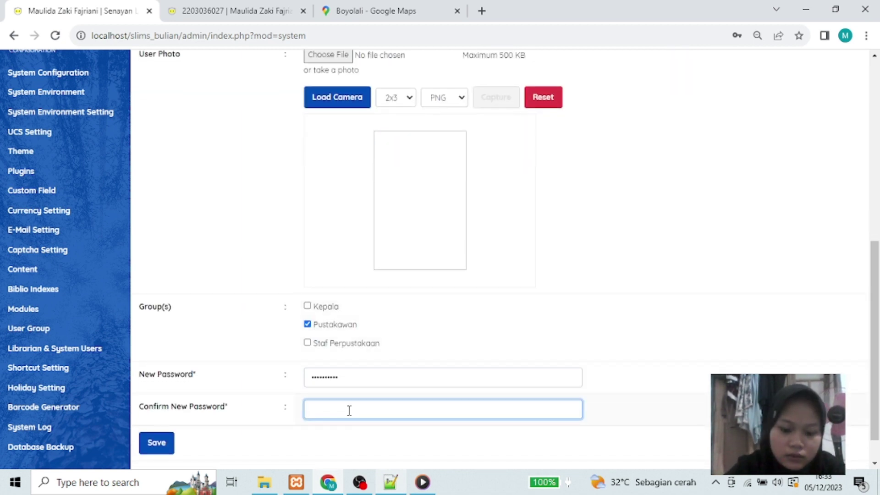
type("•••••••")
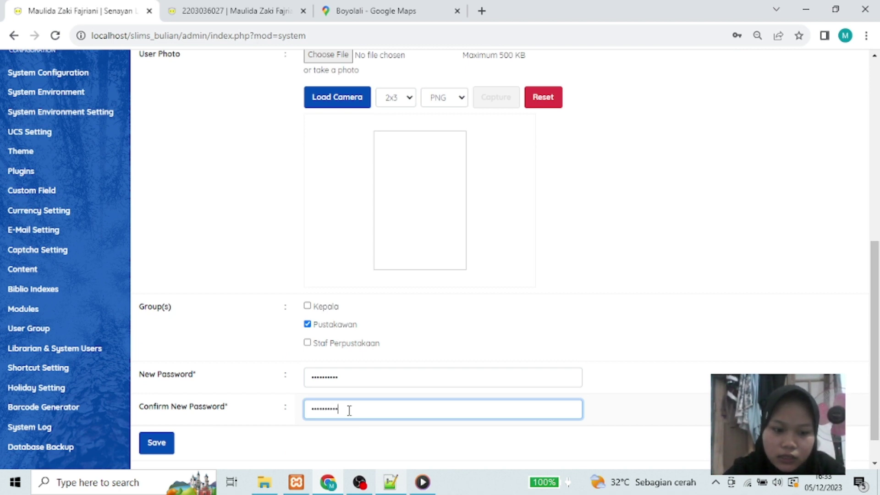
left_click(156, 443)
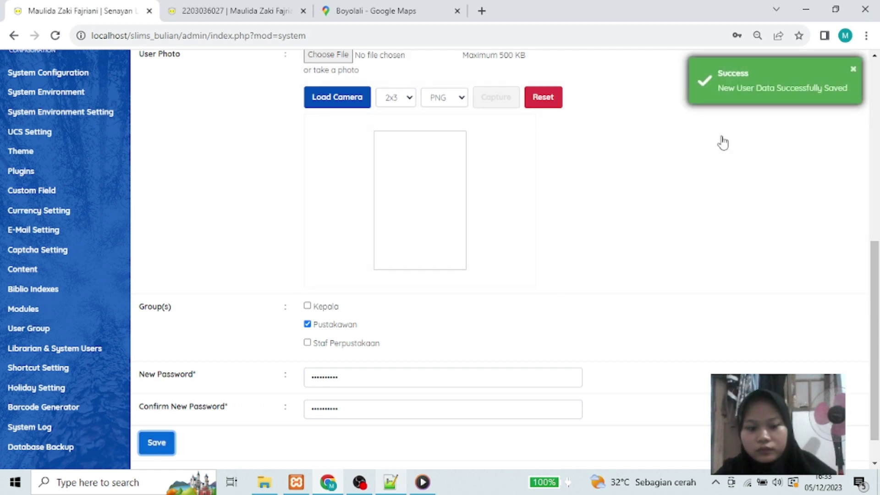
scroll(473, 189, "up", 8)
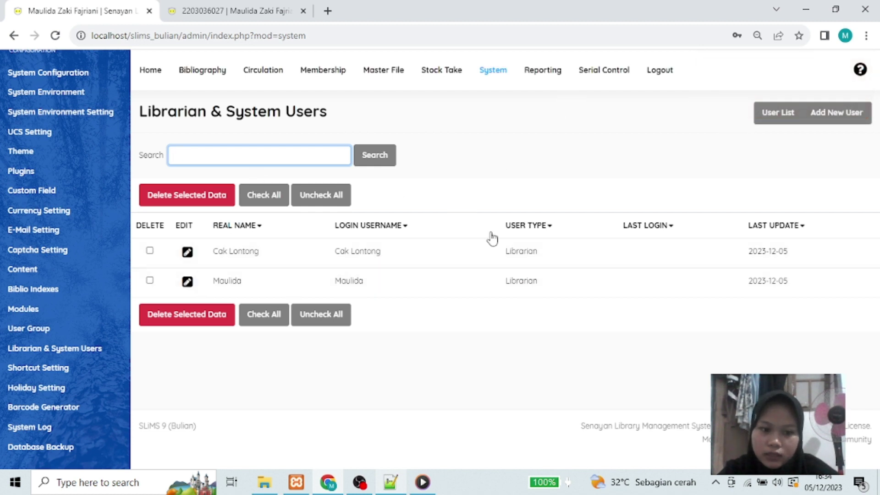
Start a third new user and enter its login username and real name.
left_click(819, 117)
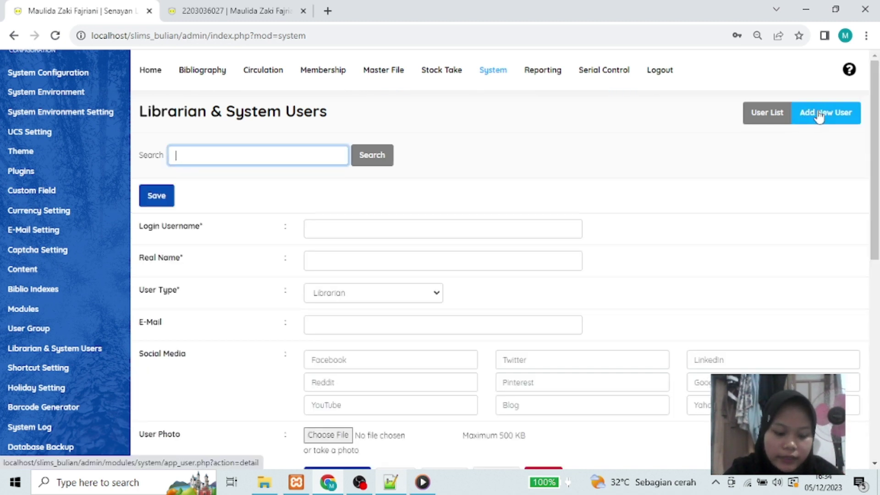
left_click(510, 234)
key("Caps_Lock")
type("F")
key("Caps_Lock")
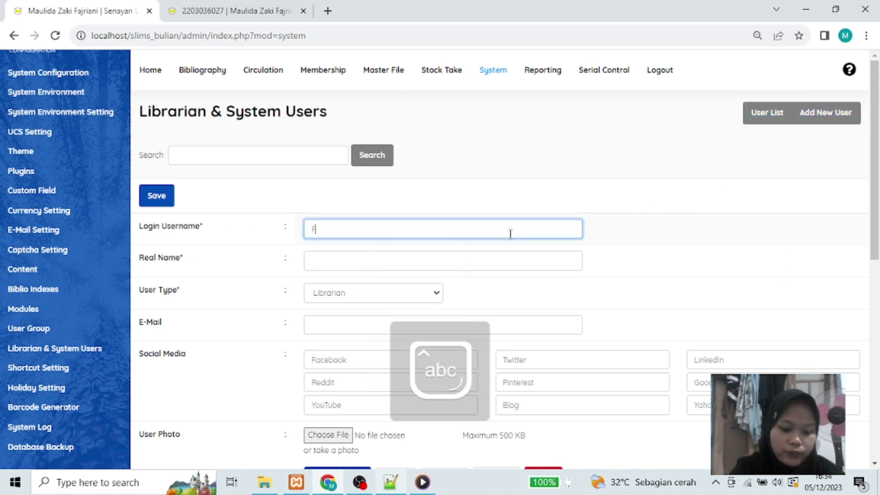
type("erdy")
key("Caps_Lock")
type("S")
key("Caps_Lock")
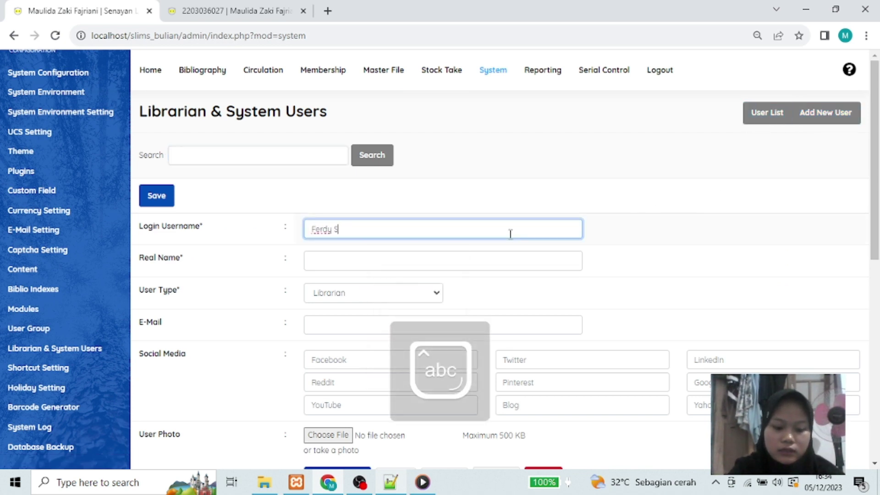
type("ambo")
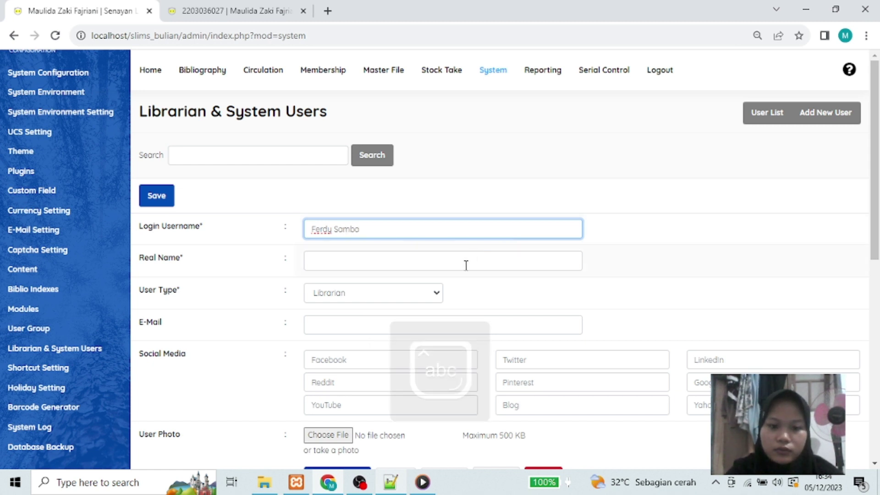
left_click(463, 259)
key("Caps_Lock")
type("F")
key("Caps_Lock")
type("er")
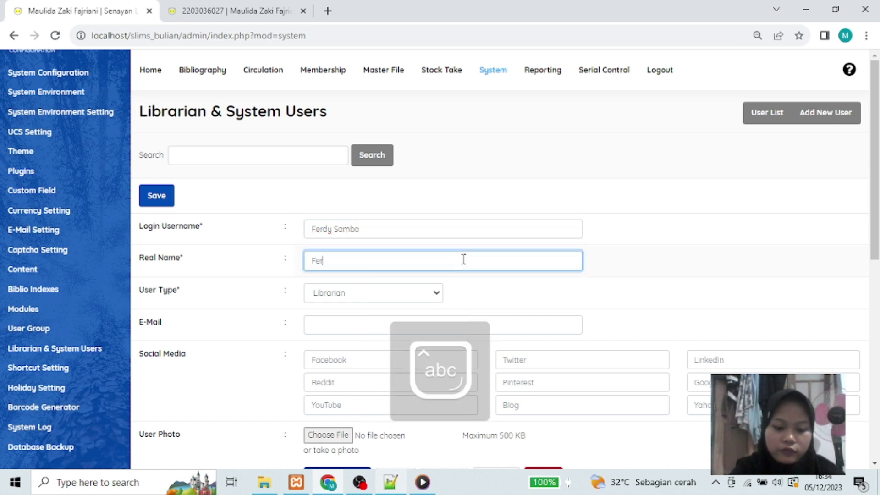
type("dy")
key("Caps_Lock")
type("S")
key("Caps_Lock")
type("ambo")
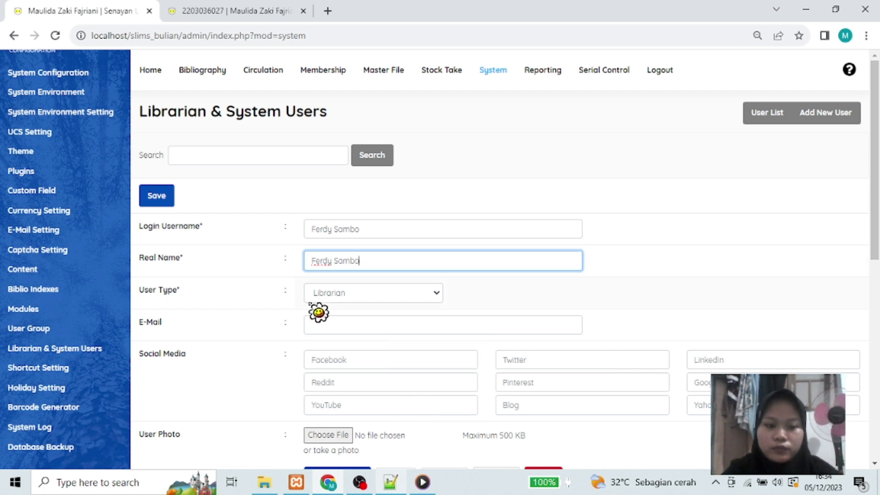
Set the user type to Library Staff and assign the Staf Perpustakaan group.
left_click(358, 296)
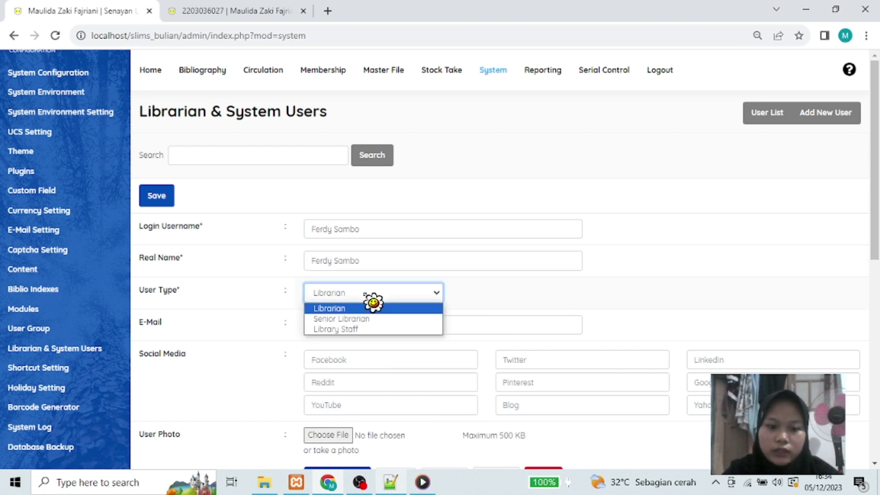
left_click(362, 329)
scroll(358, 326, "down", 2)
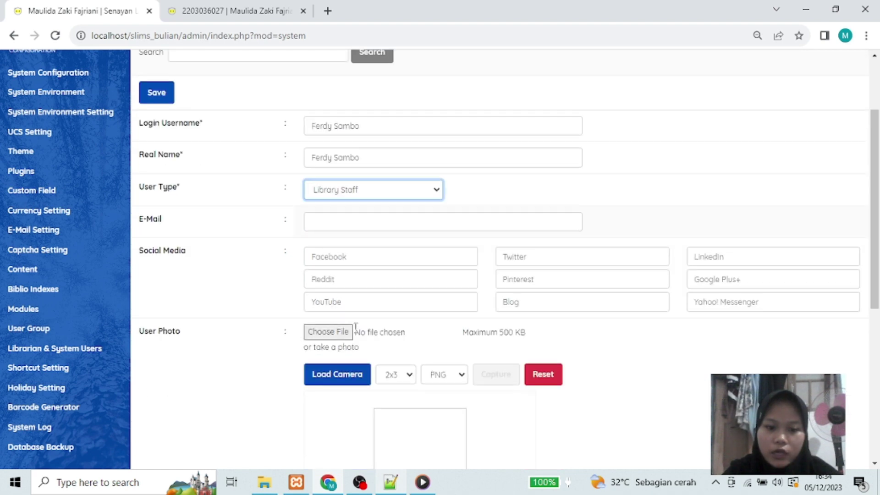
scroll(423, 274, "down", 6)
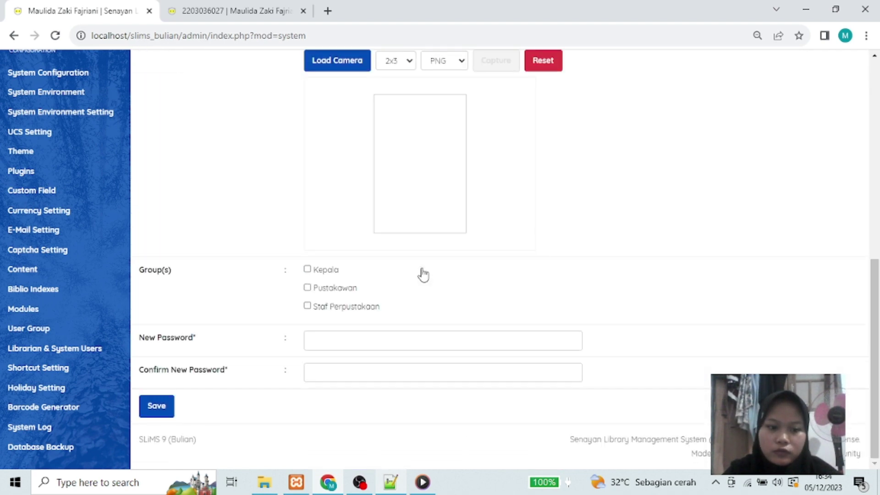
left_click(307, 306)
Enter and confirm the password, save the user, and return to the user list.
left_click(334, 343)
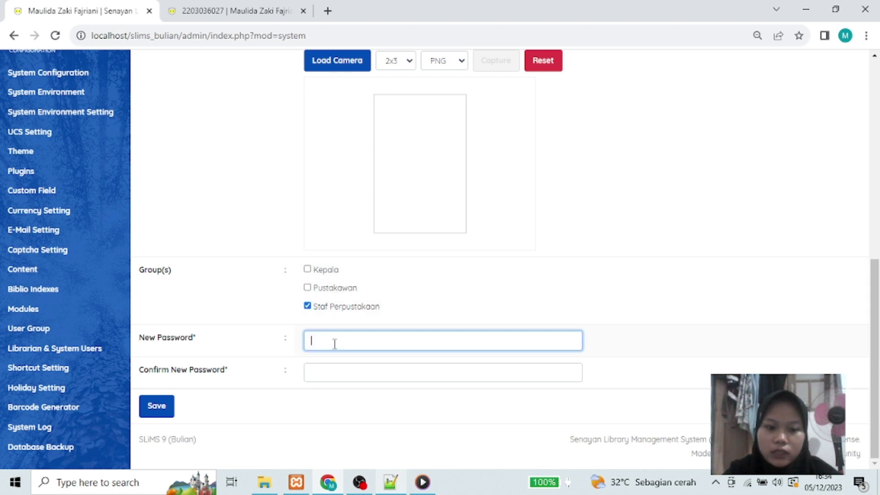
key("Caps_Lock")
key("Caps_Lock")
type("********")
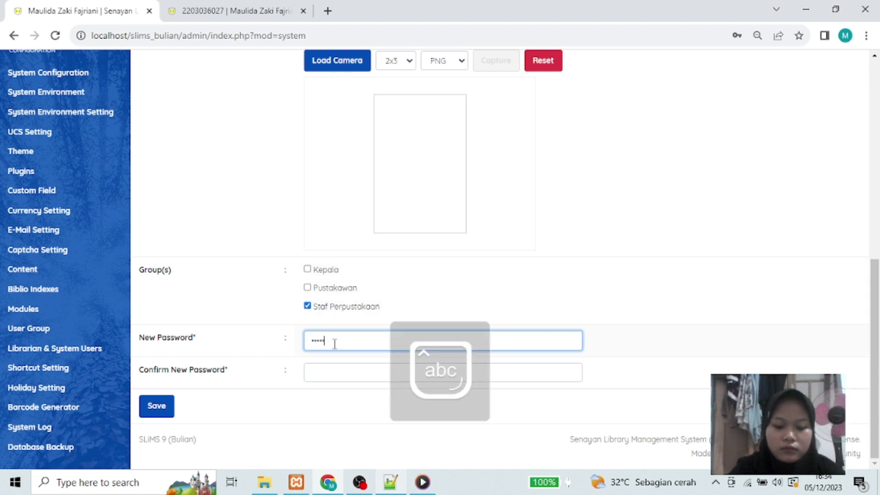
left_click(325, 373)
type("********")
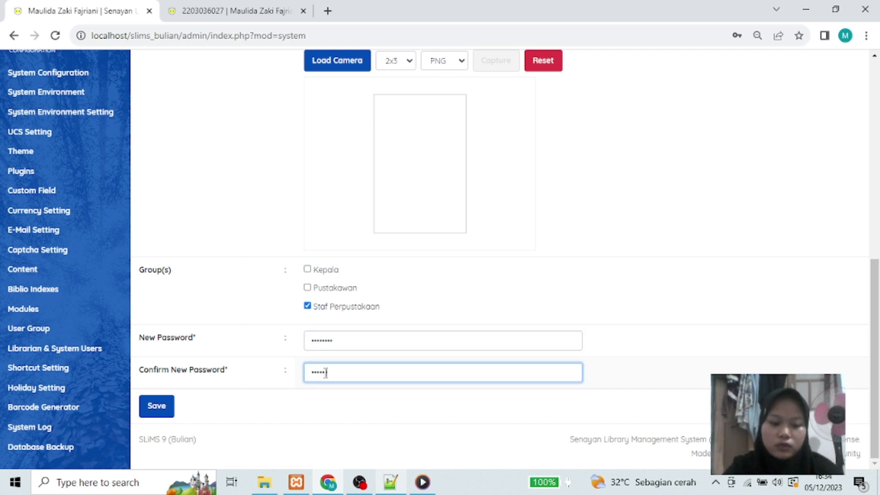
left_click(167, 407)
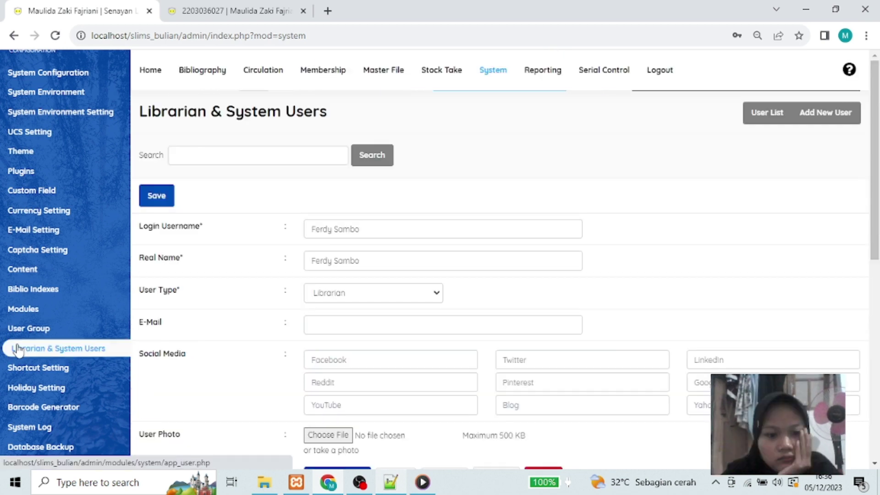
left_click(18, 348)
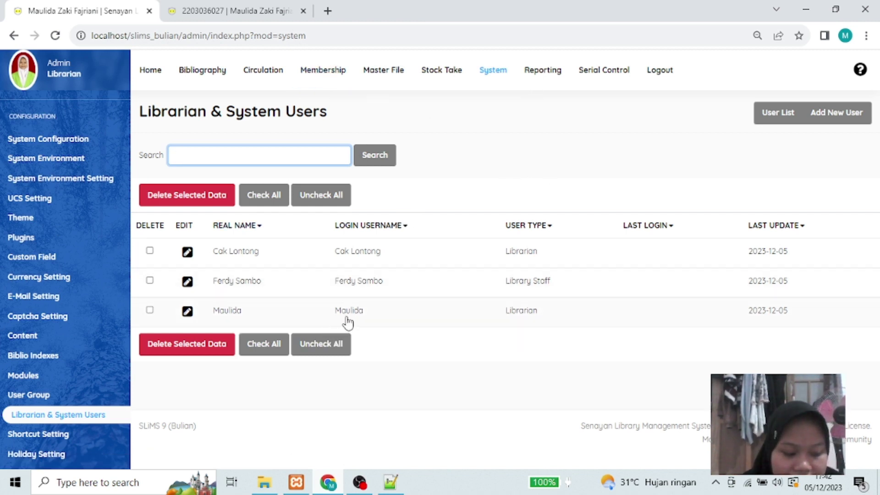
Go to Membership > Member Type and open the Add New Member Type form.
left_click(324, 78)
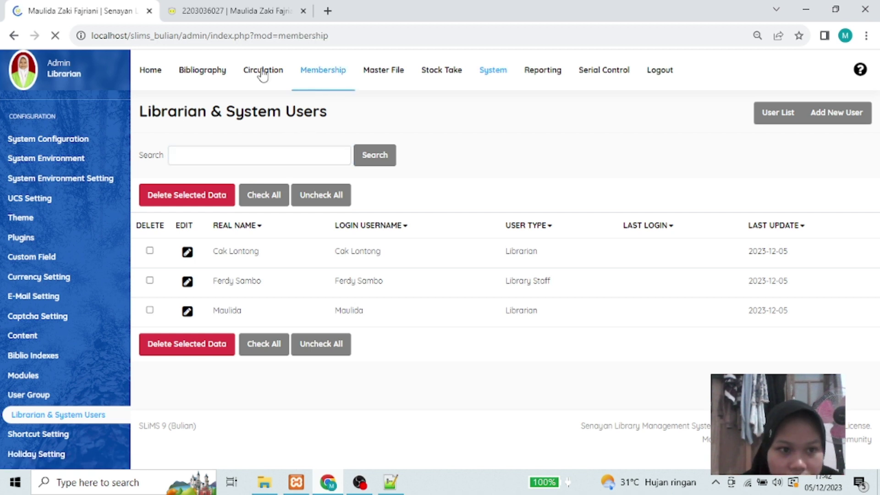
left_click(311, 92)
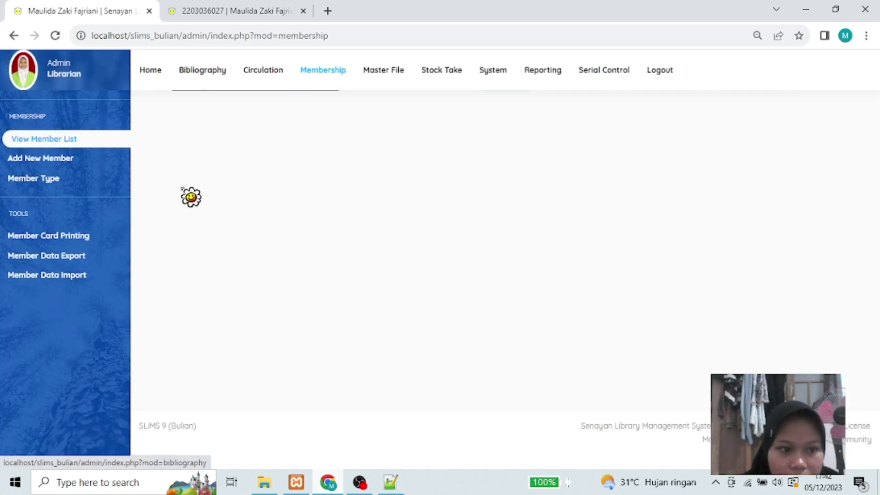
left_click(51, 188)
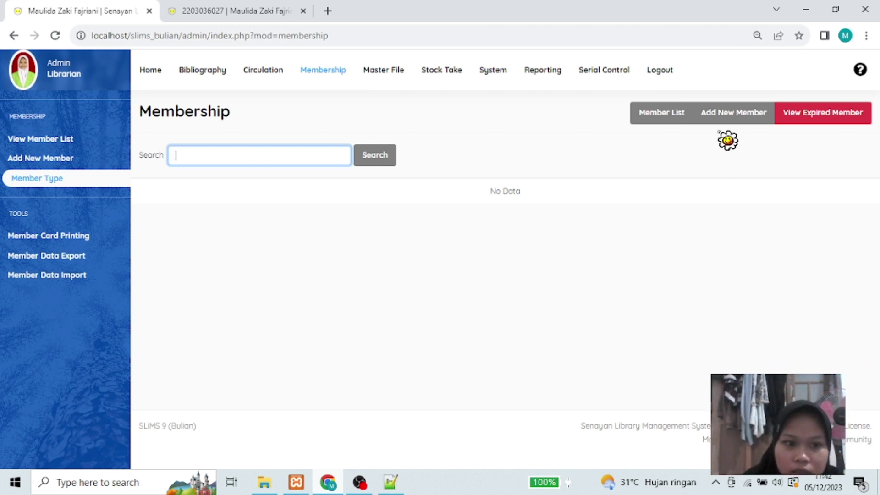
left_click(67, 184)
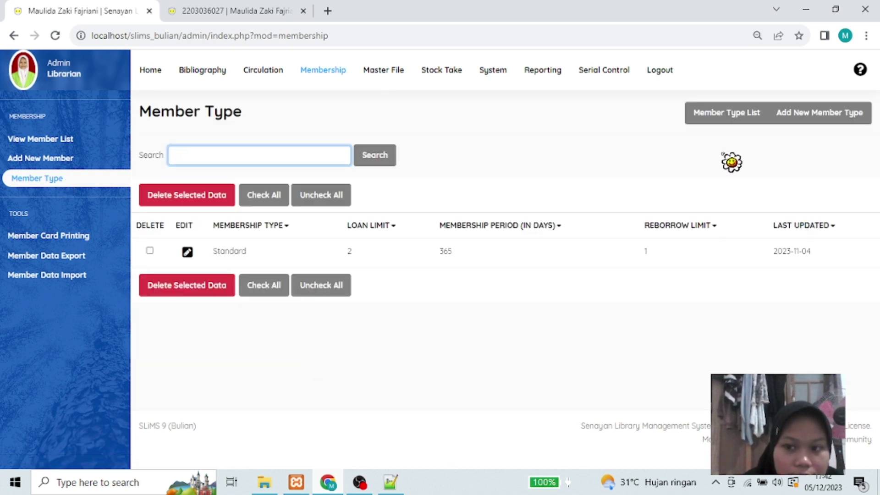
left_click(807, 138)
left_click(801, 114)
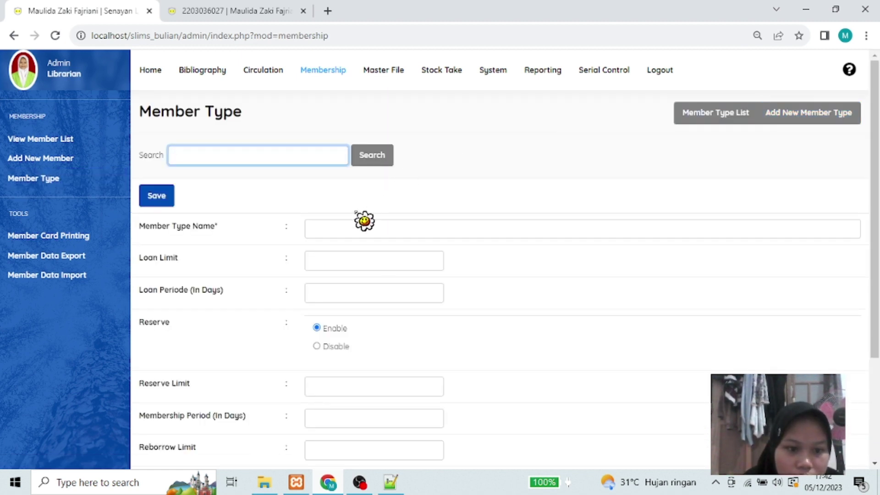
Name the member type 'Dosen/Tendik'.
left_click(358, 230)
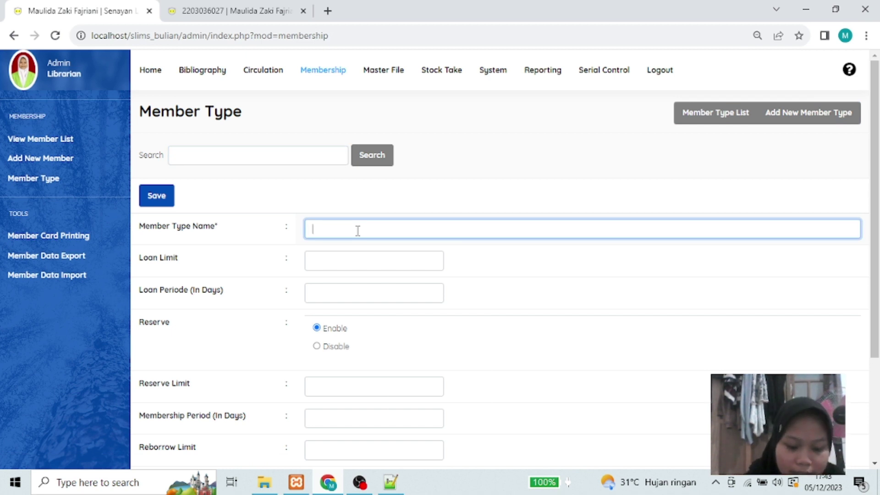
key("Caps_Lock")
type("D")
key("Caps_Lock")
type("osw")
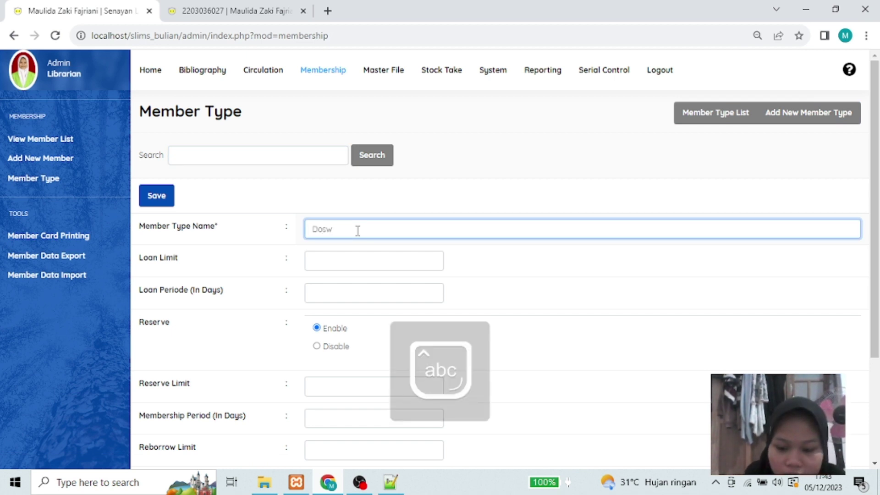
key("BackSpace")
type("en/")
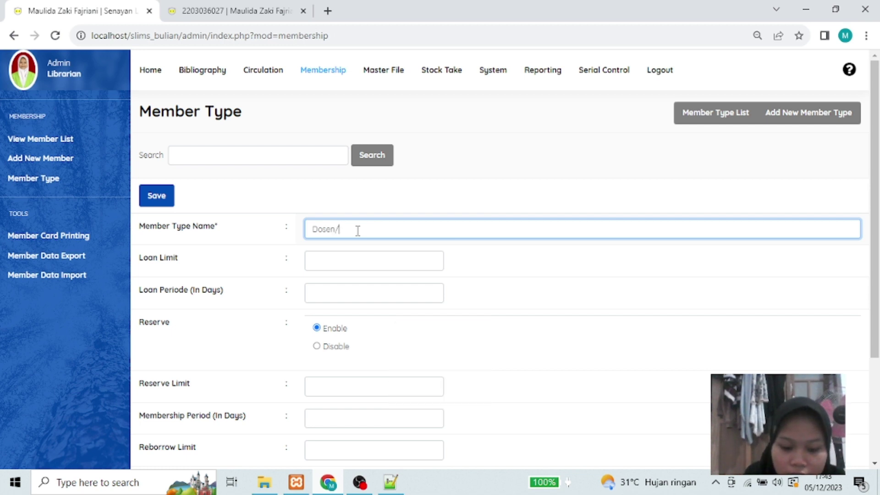
key("Caps_Lock")
type("T")
key("Caps_Lock")
type("end")
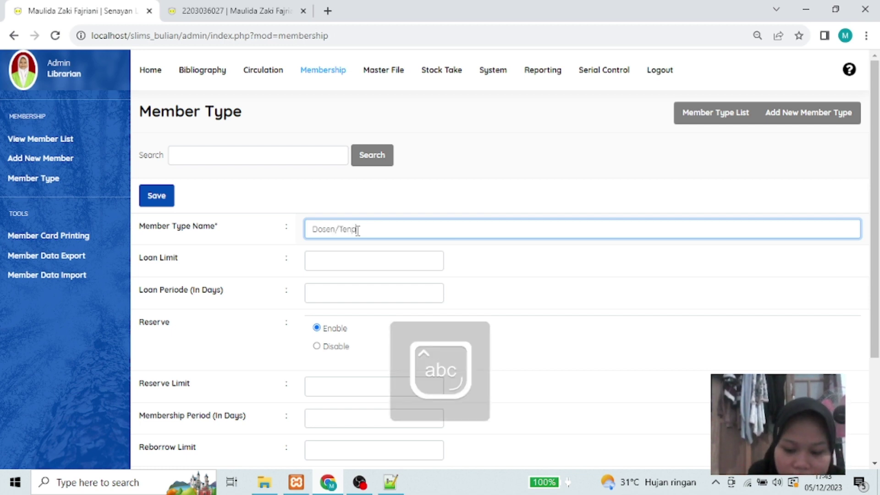
type("ik")
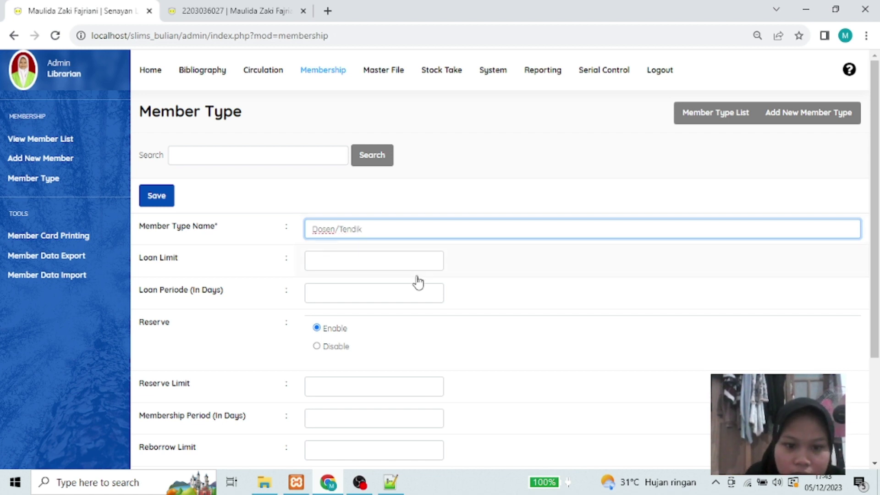
Set loan limit '10 eks', loan period '30 hari' and reserve limit 5.
left_click(401, 260)
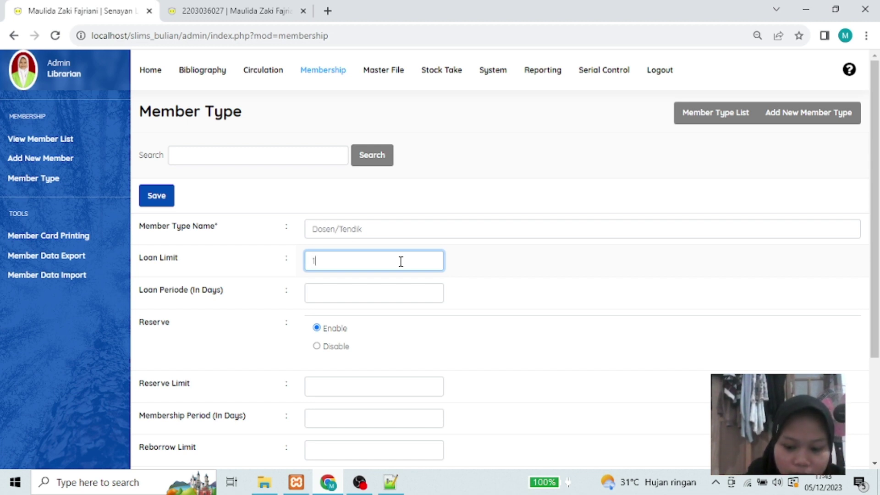
type("10 e")
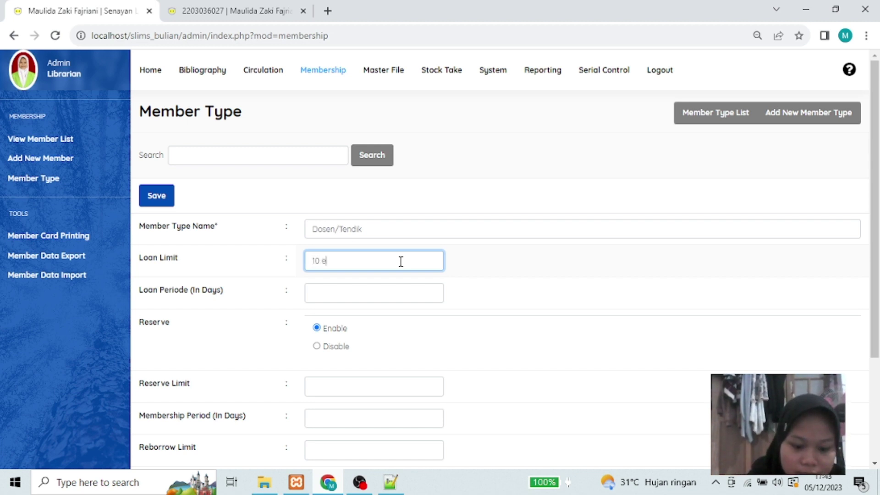
type("ks")
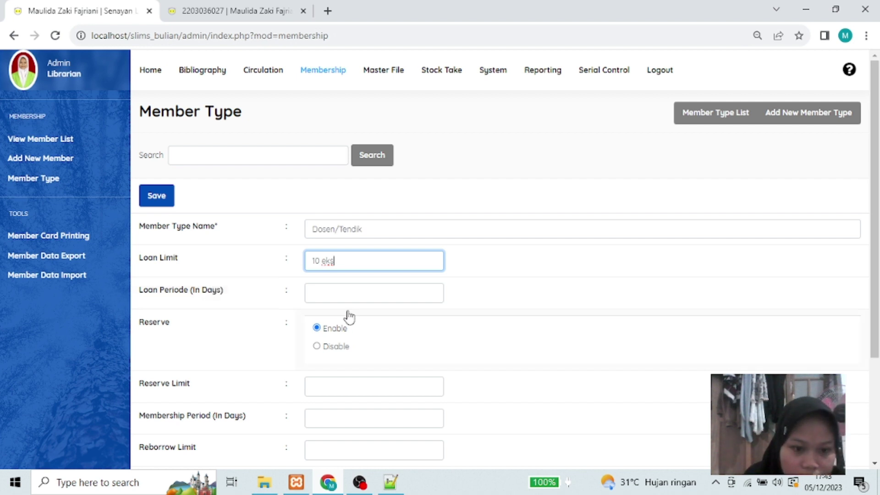
left_click(349, 292)
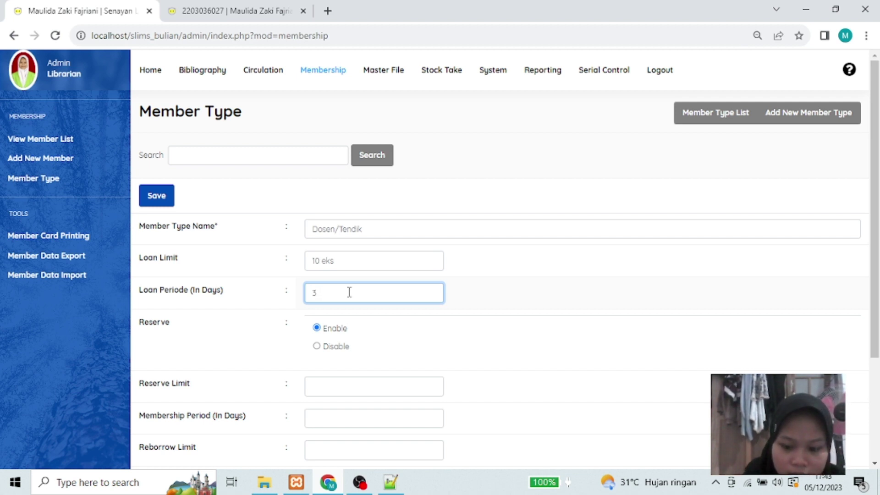
type("30")
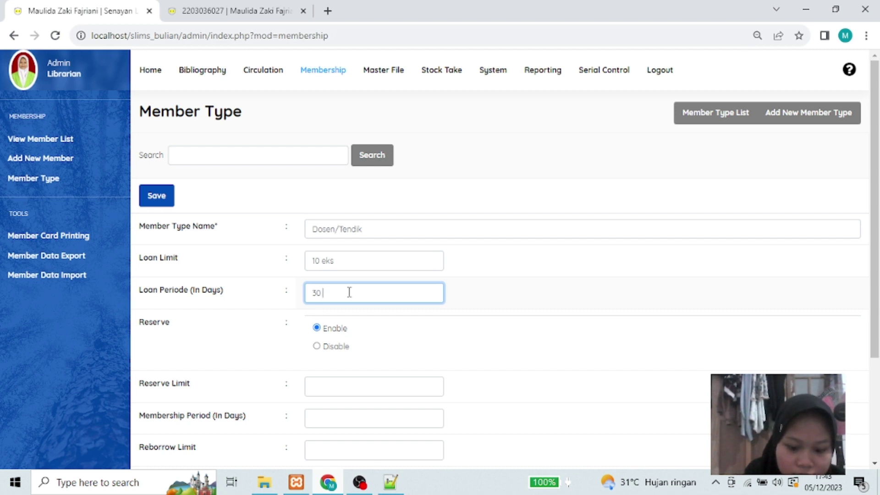
type(" har")
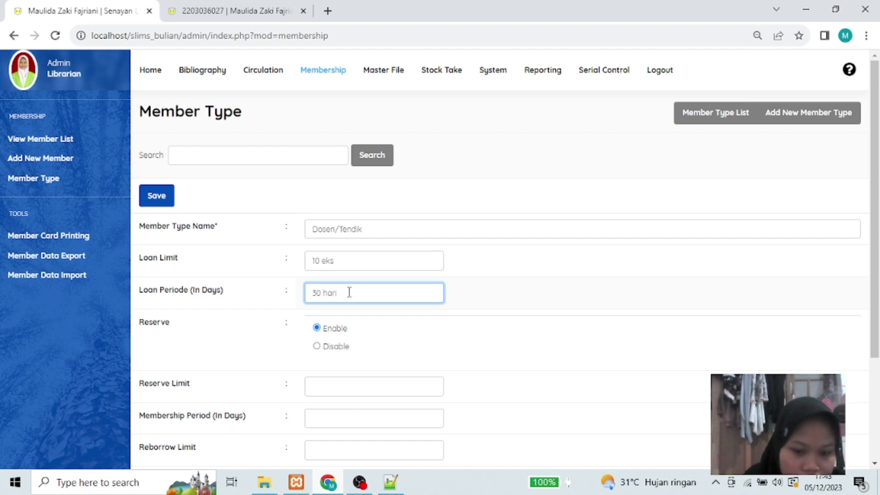
type("i")
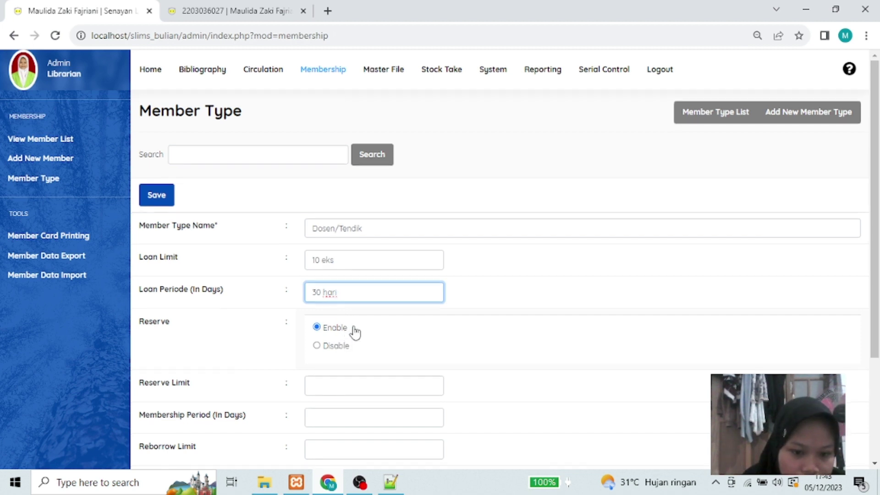
scroll(355, 332, "down", 1)
left_click(334, 365)
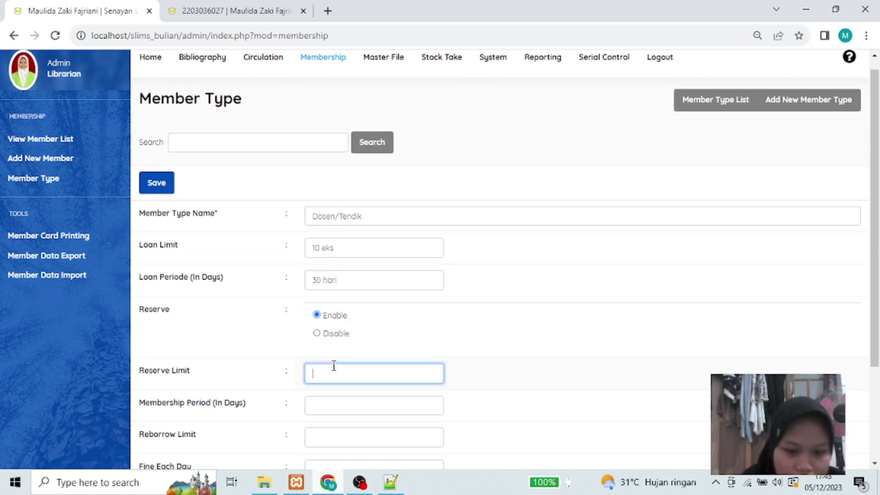
type("5 eks")
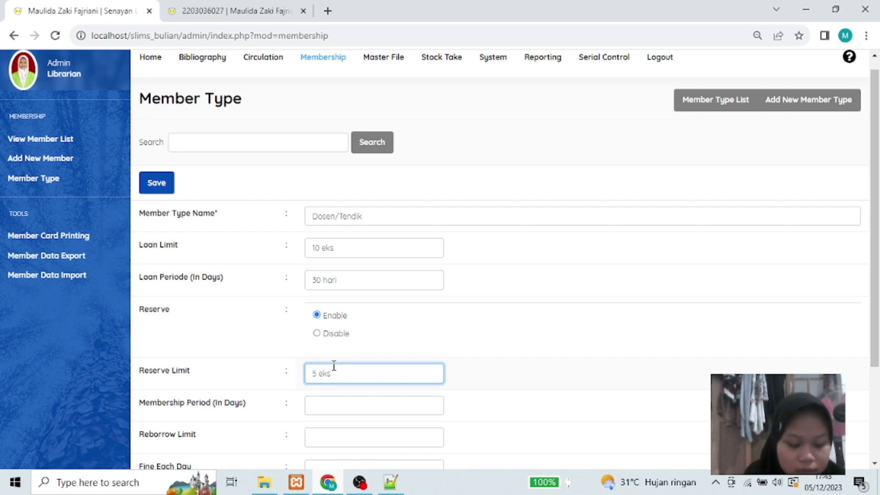
Set membership period 'semasa kerja', reborrow limit '1 kali', daily fine 5000, and save.
scroll(349, 373, "down", 2)
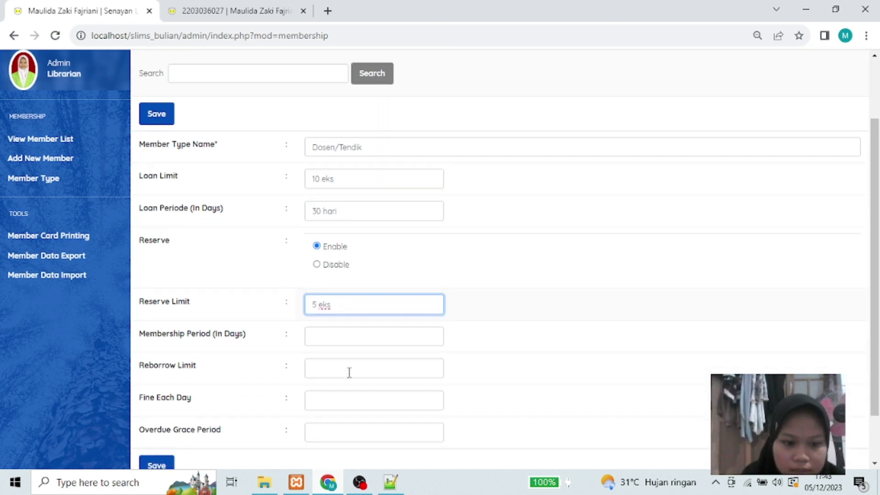
left_click(343, 326)
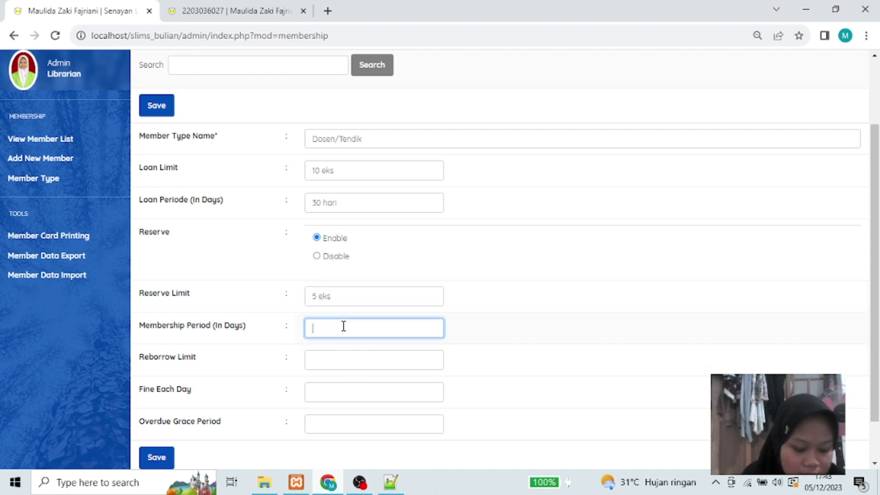
type("semasa")
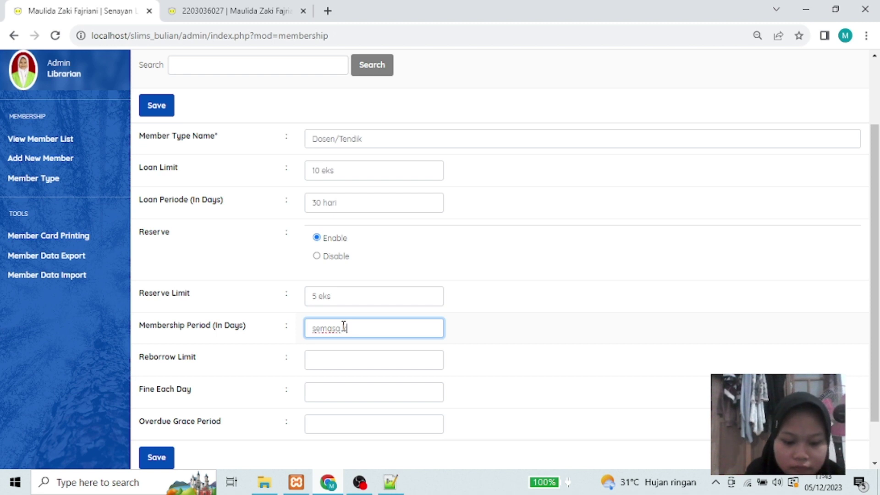
type(" kerja")
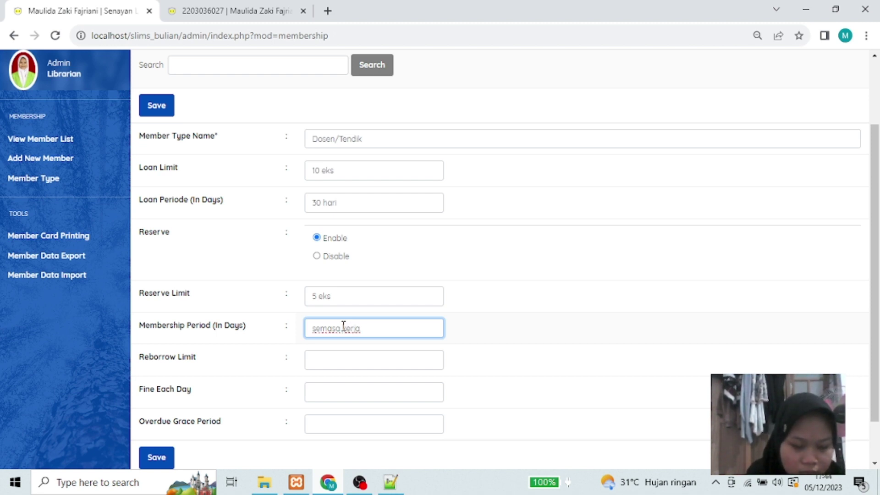
left_click(340, 361)
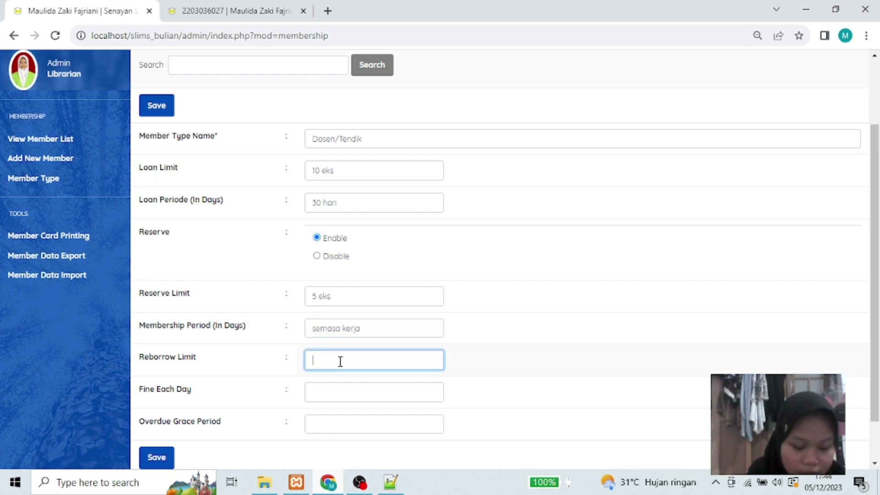
type("1 kali")
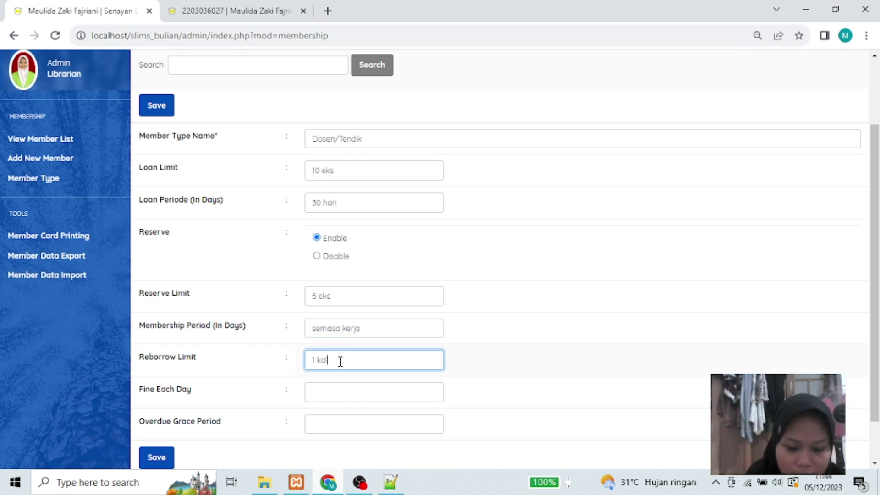
left_click(317, 393)
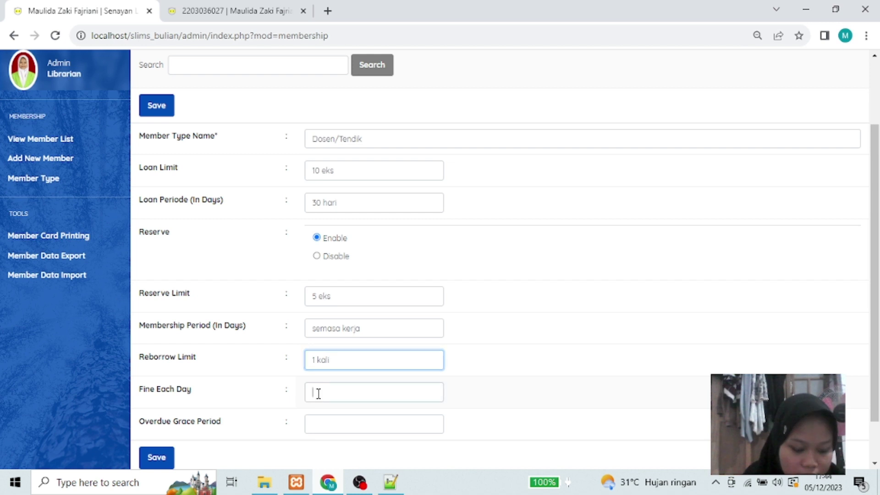
type("5000")
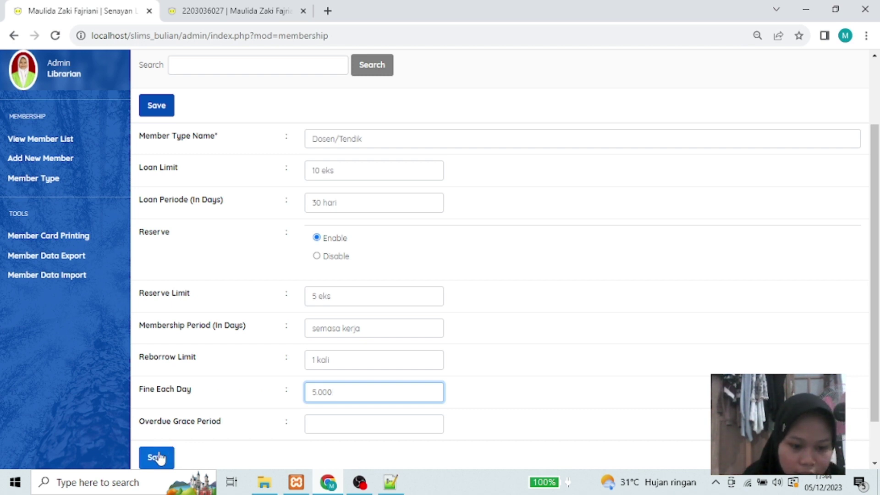
left_click(158, 457)
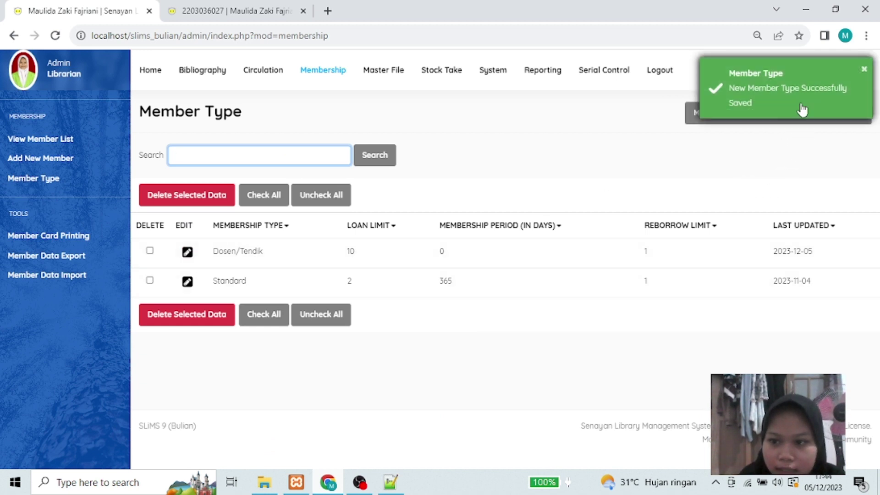
Start a new member type and name it Mahasiswa S1.
left_click(794, 123)
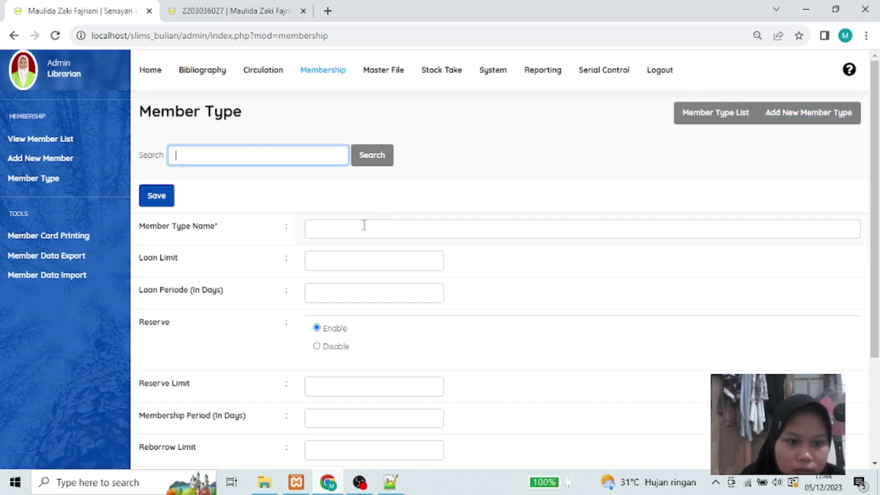
left_click(364, 227)
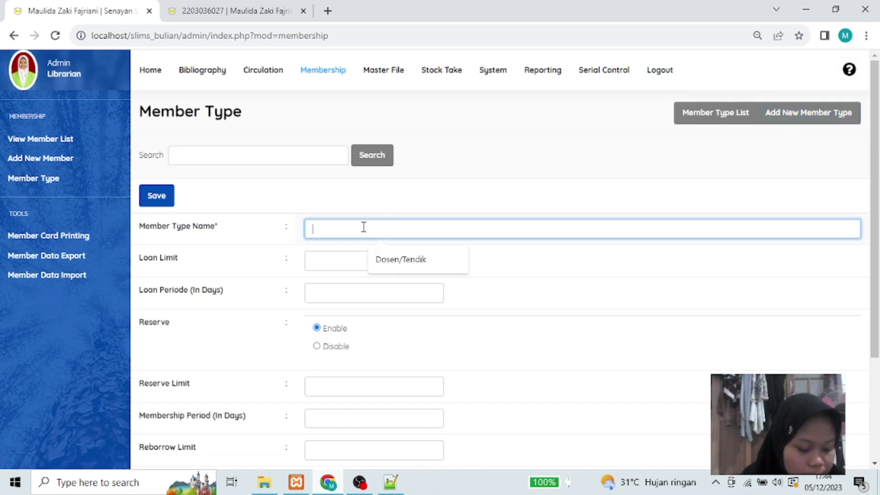
key("Caps_Lock")
type("M")
key("Caps_Lock")
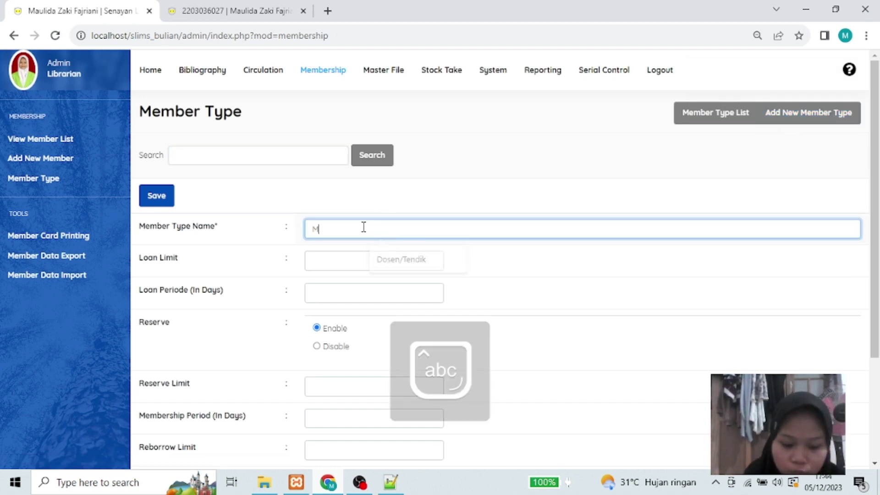
type("ahasiswa")
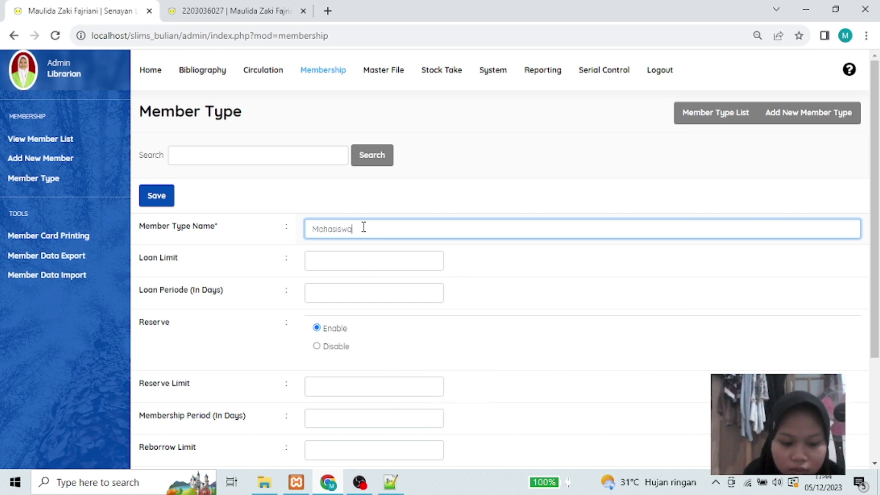
key("Caps_Lock")
type("S1")
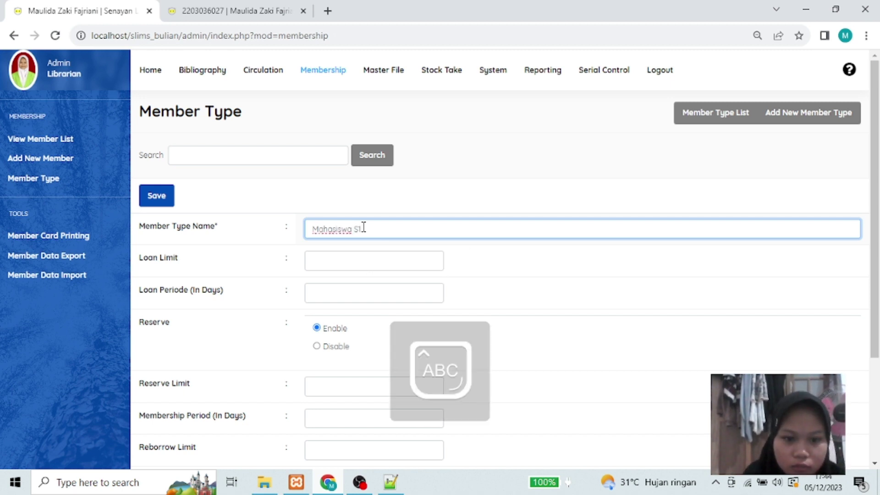
Set the loan limit to 2 eks and the loan period to 7 hari.
left_click(342, 260)
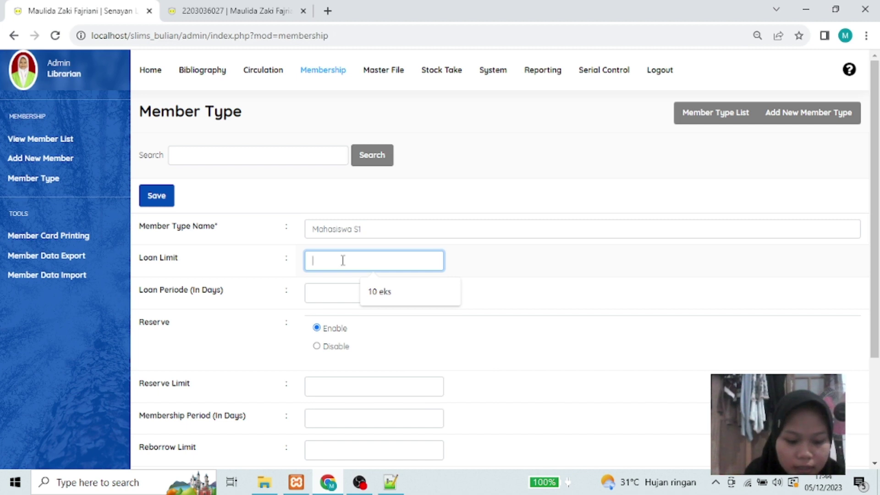
type("2")
key("Caps_Lock")
type("es")
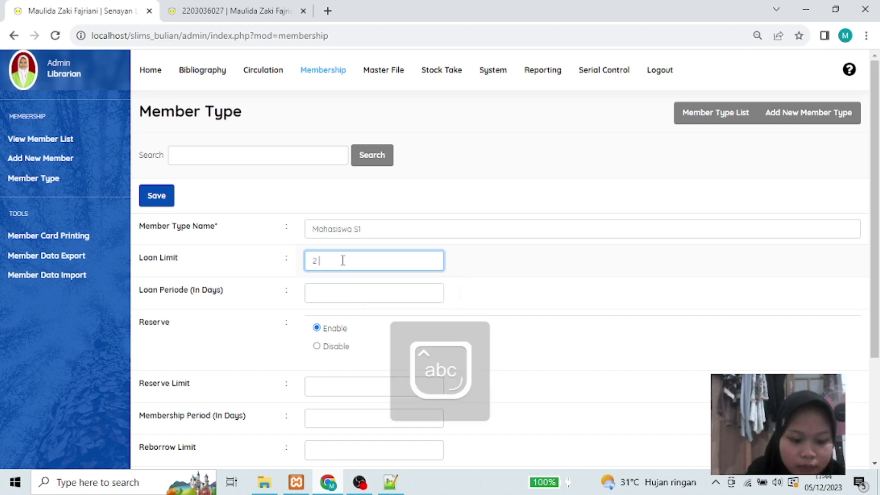
key("BackSpace")
type("ks")
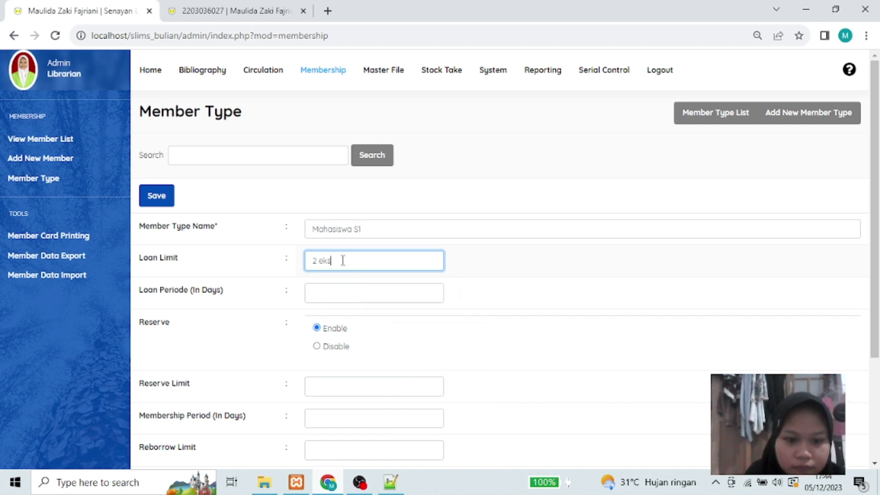
left_click(340, 294)
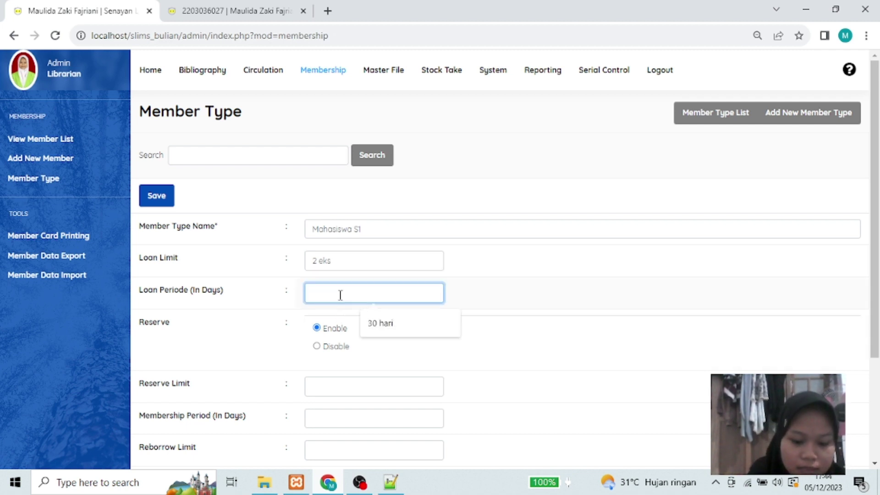
type("7 har")
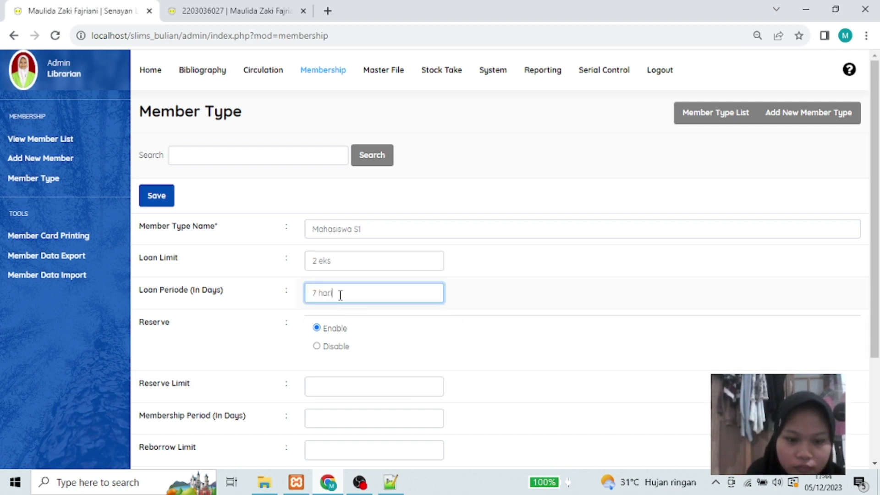
type("i")
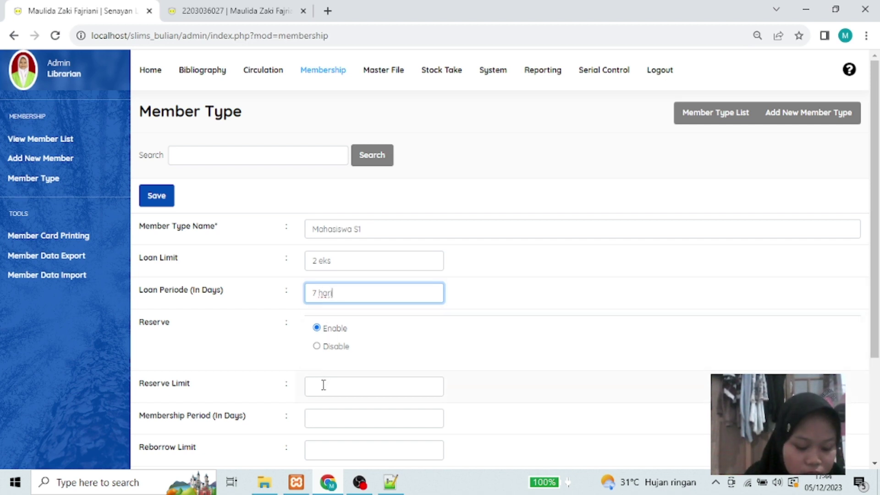
Set reserve limit 2 eks, membership 4 tahun, reborrow 1 kali, grace 500, and save.
left_click(323, 385)
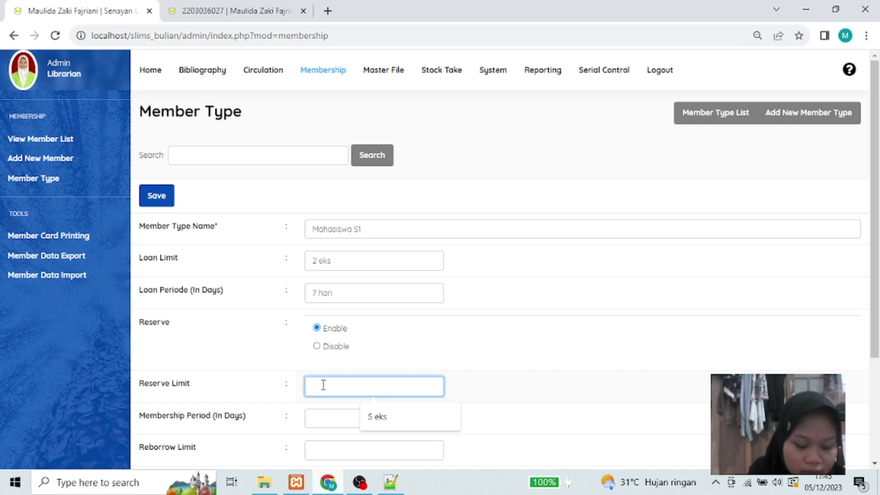
type("2")
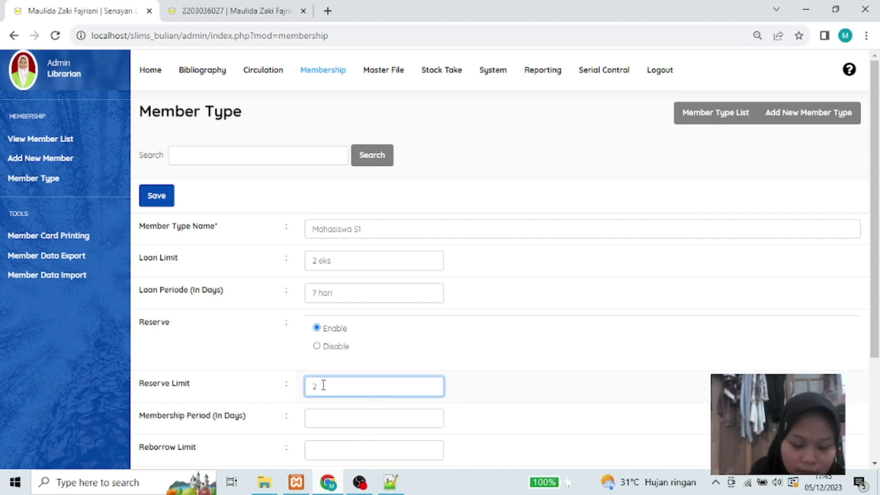
type(" e")
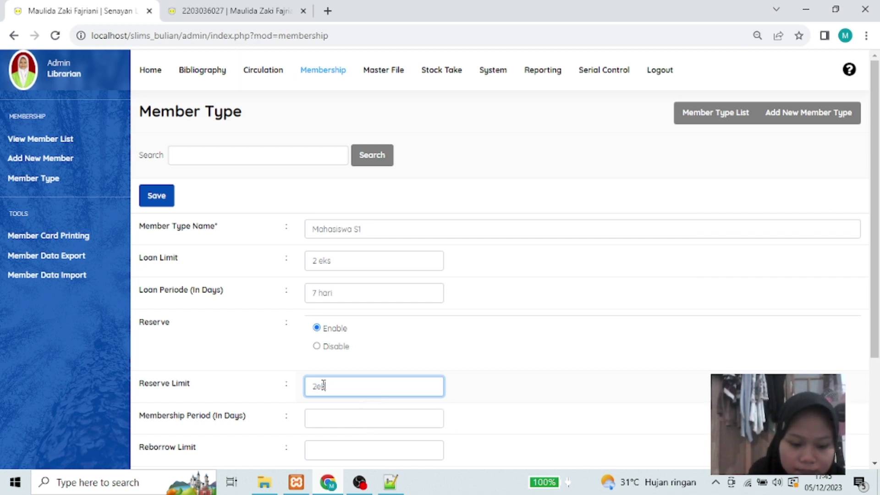
type("ks")
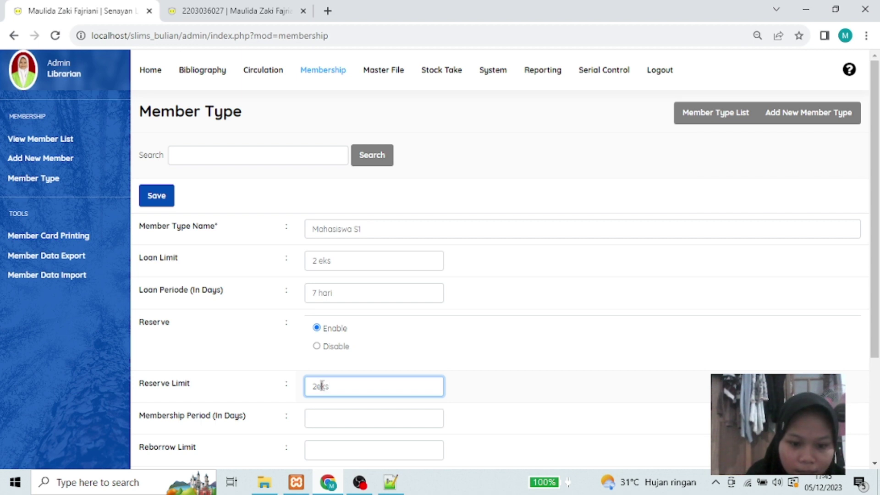
left_click(322, 418)
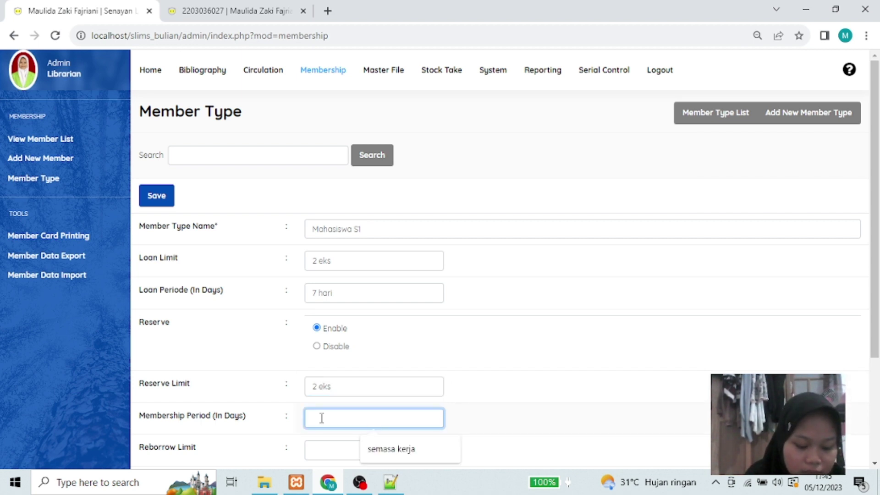
type("4 tahun")
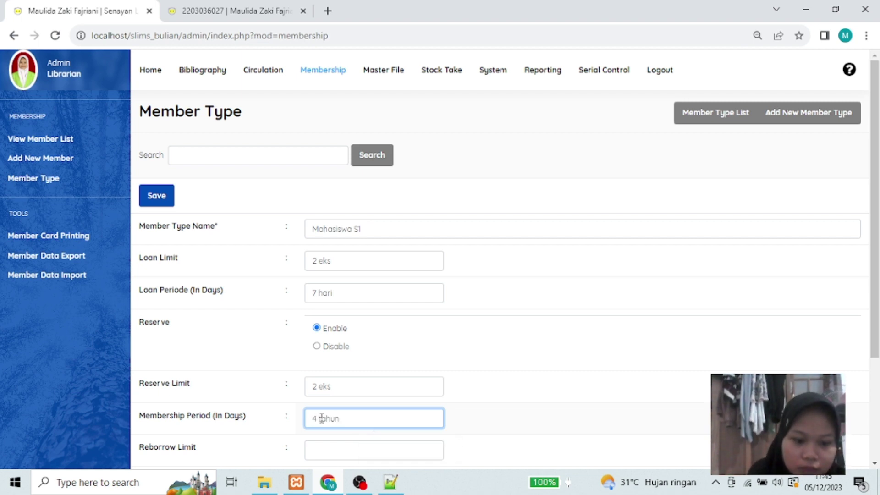
scroll(322, 418, "down", 2)
scroll(322, 418, "down", 2)
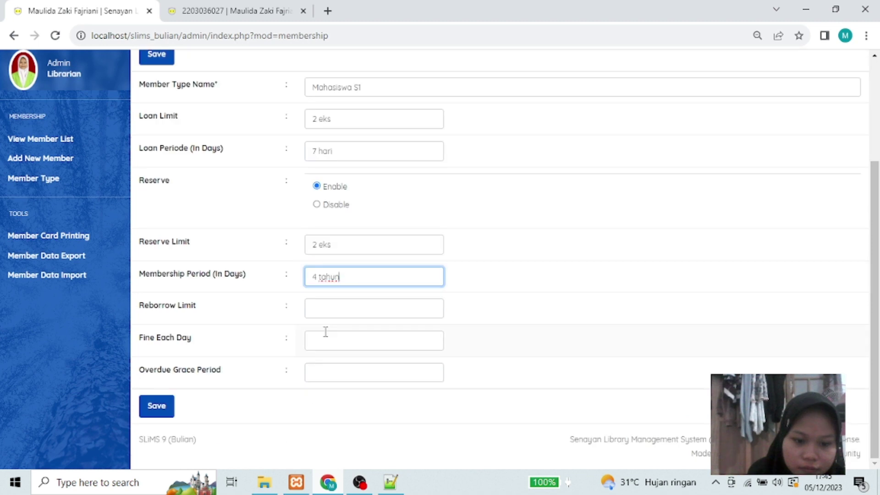
left_click(335, 309)
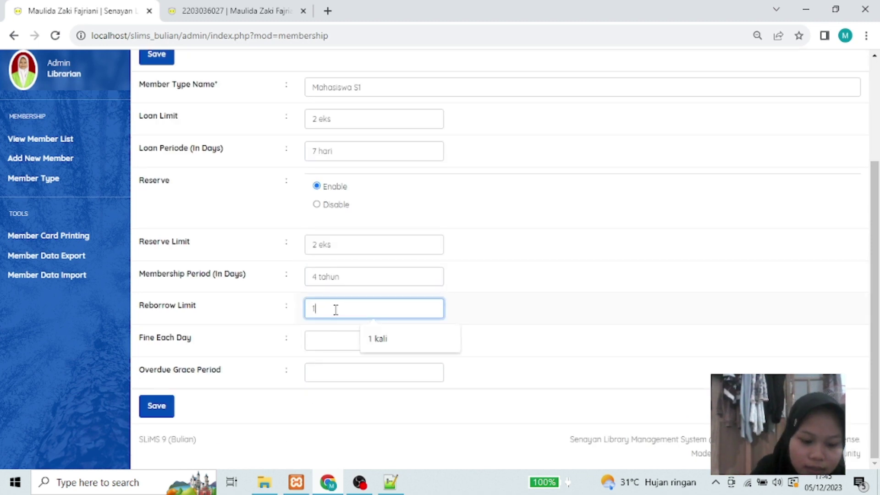
type("1 kali")
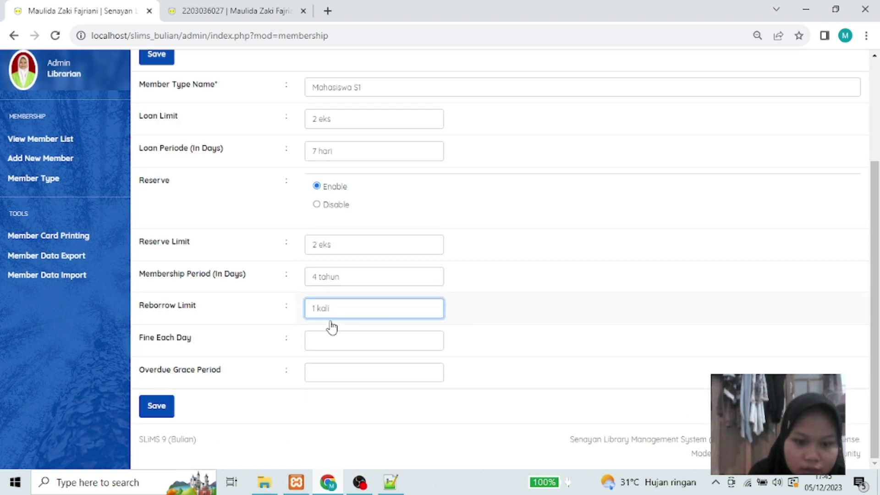
left_click(330, 337)
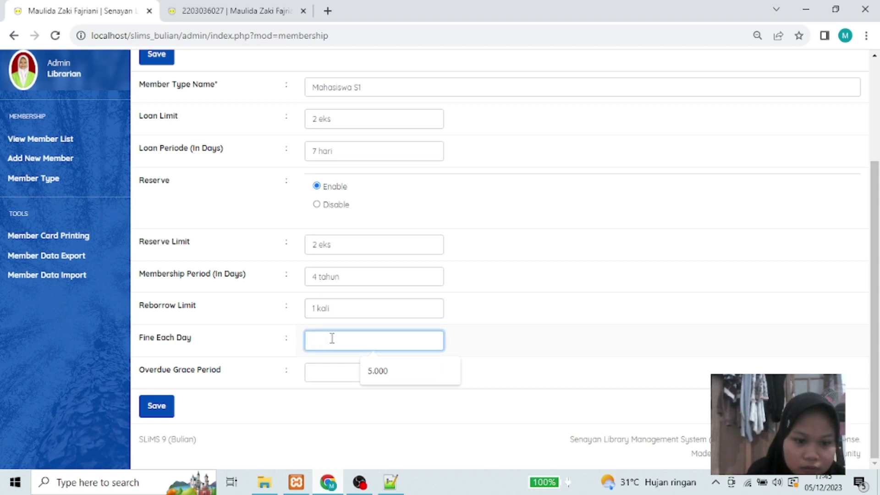
left_click(332, 376)
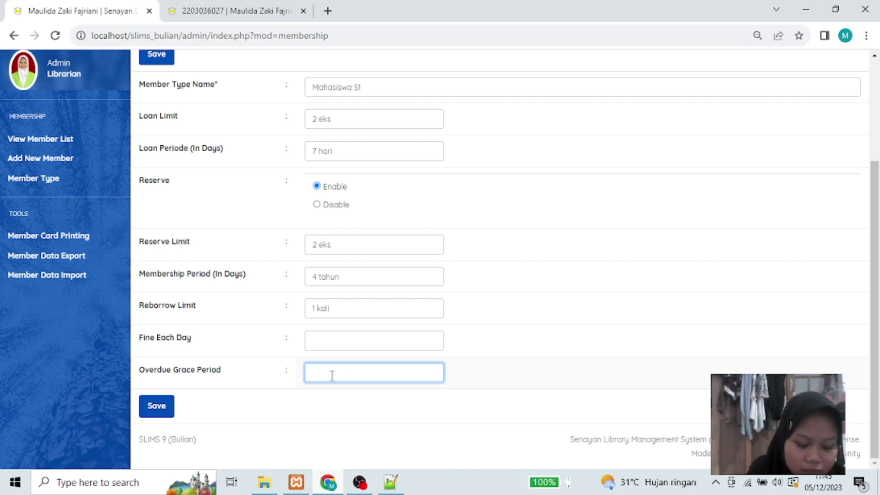
type("500")
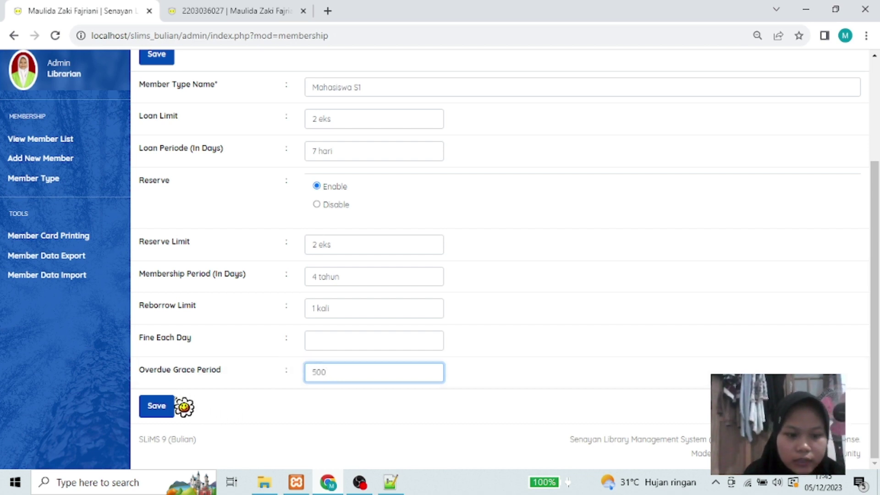
left_click(167, 412)
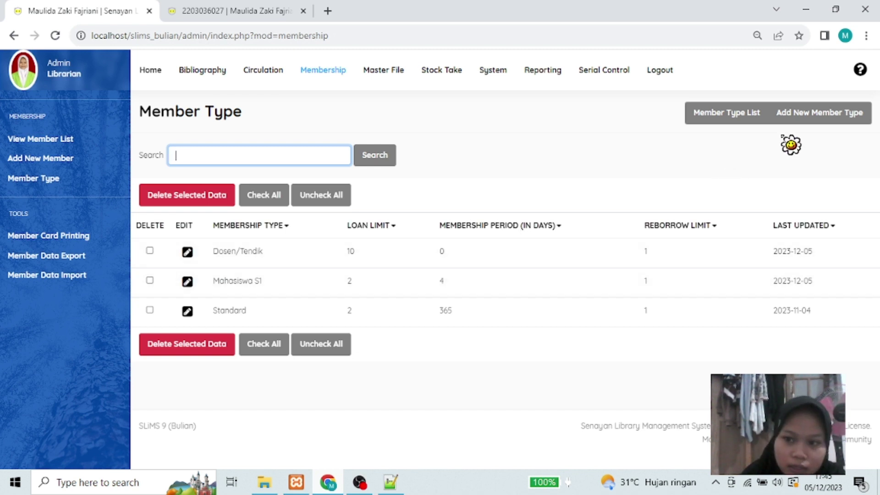
left_click(786, 123)
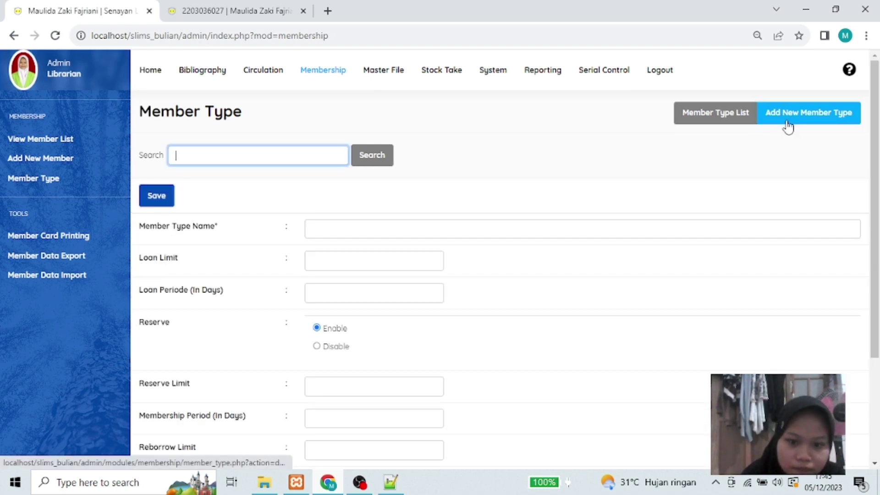
Name the member type Mahasiswa S2 with a 3 eks loan limit and 14 hari loan period.
left_click(428, 230)
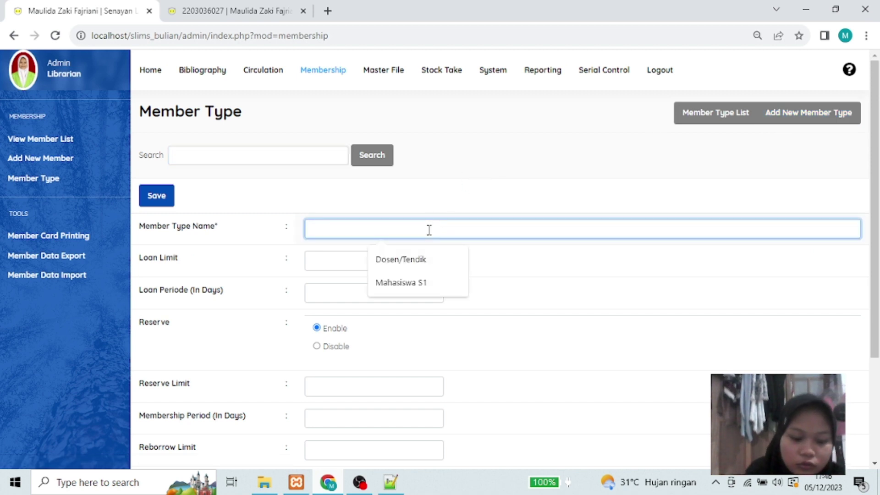
key("Caps_Lock")
type("M")
key("Caps_Lock")
type("ahasi")
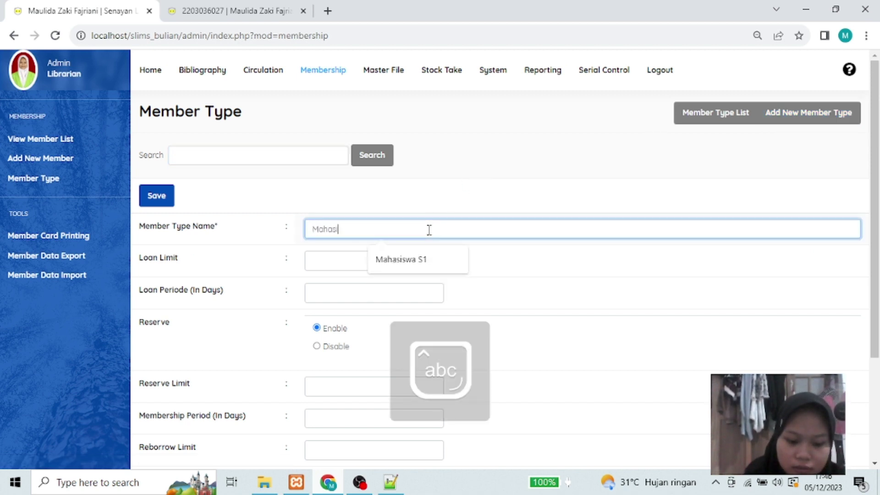
type("swa")
key("Caps_Lock")
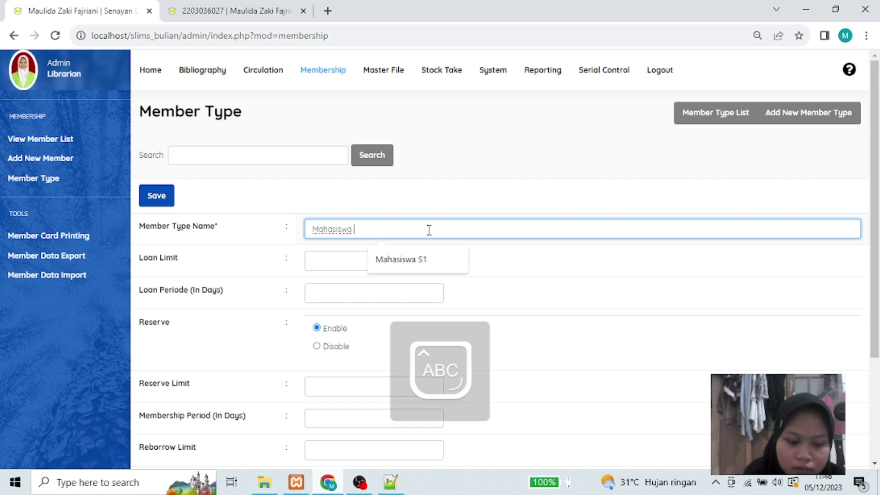
type("S2")
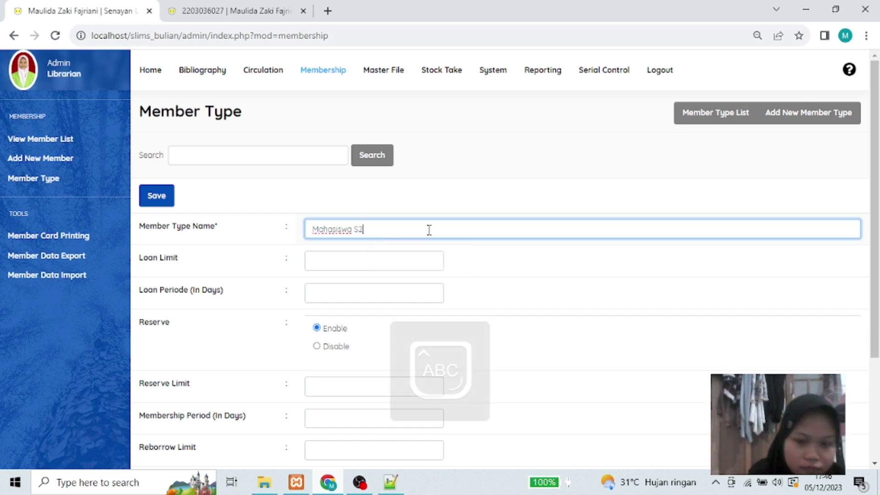
left_click(393, 263)
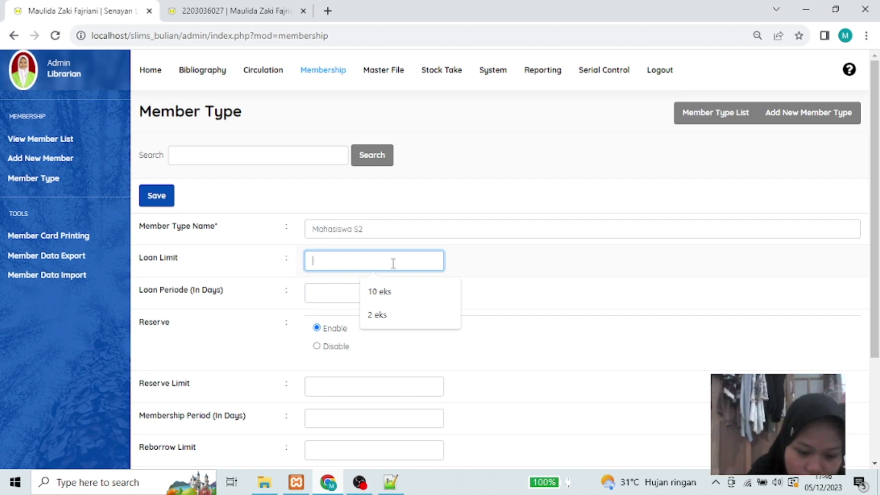
type("3")
key("Caps_Lock")
type("eks")
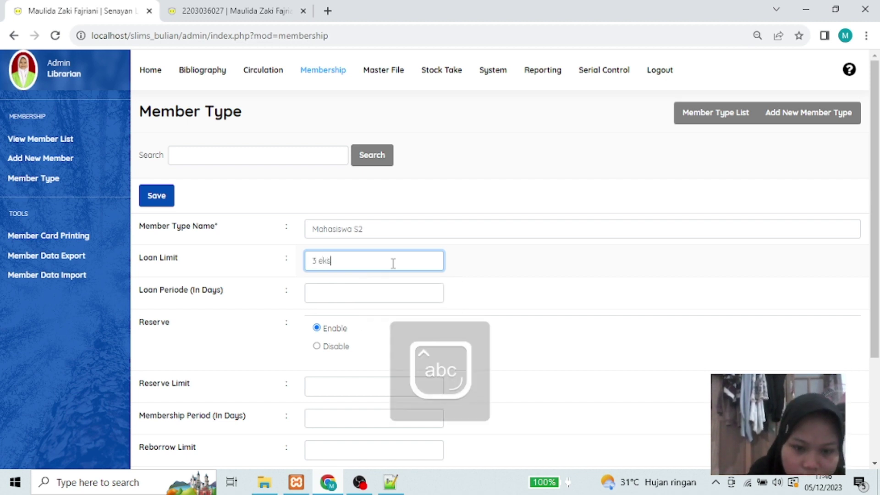
left_click(375, 290)
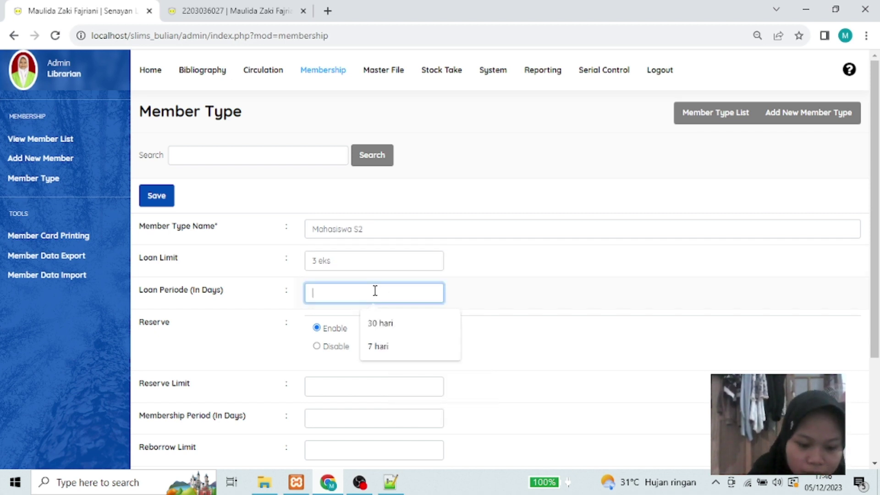
type("1")
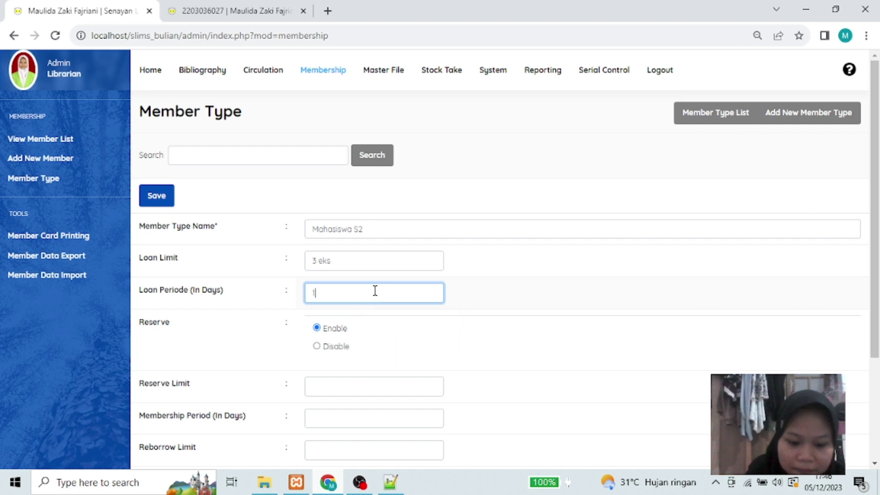
type("4 hari")
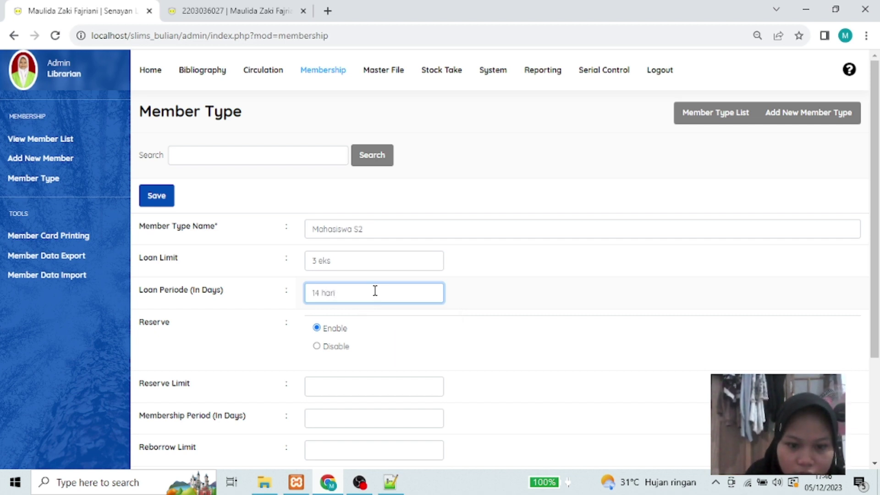
Set reserve limit 2 eks, membership 2 tahun, reborrow 1 kali, grace 1.000, and save.
left_click(336, 385)
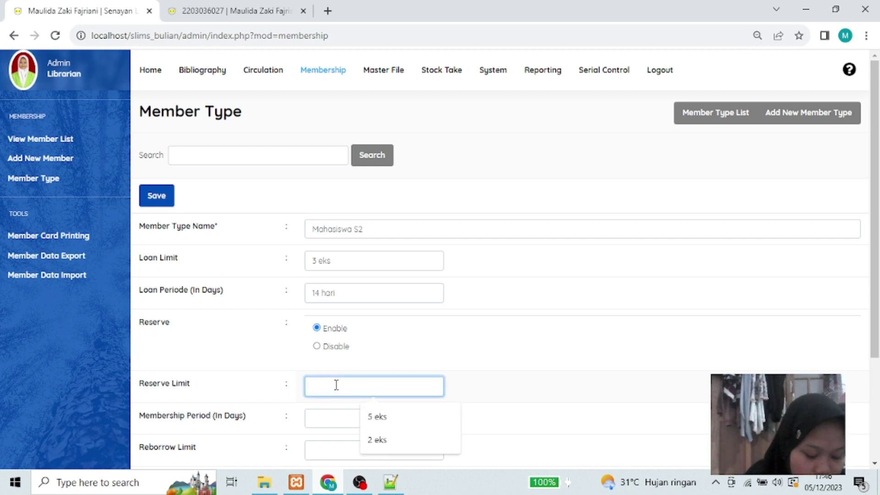
type("2 eks")
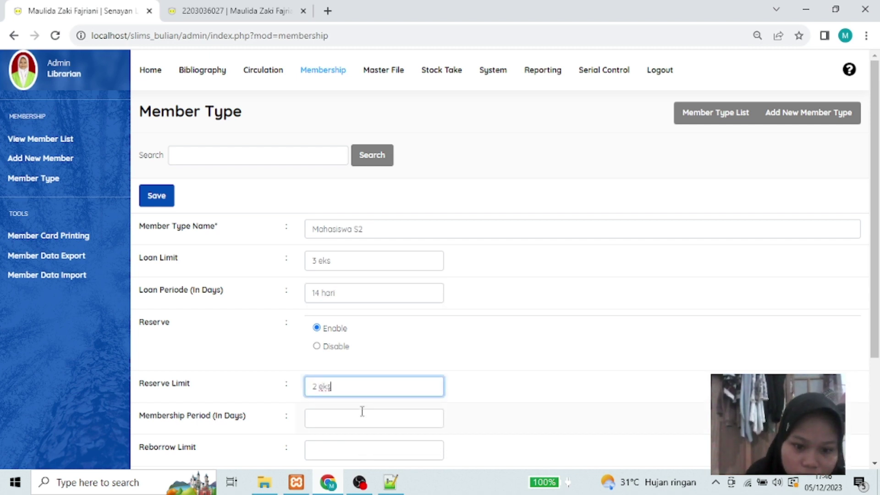
scroll(362, 411, "down", 3)
left_click(361, 277)
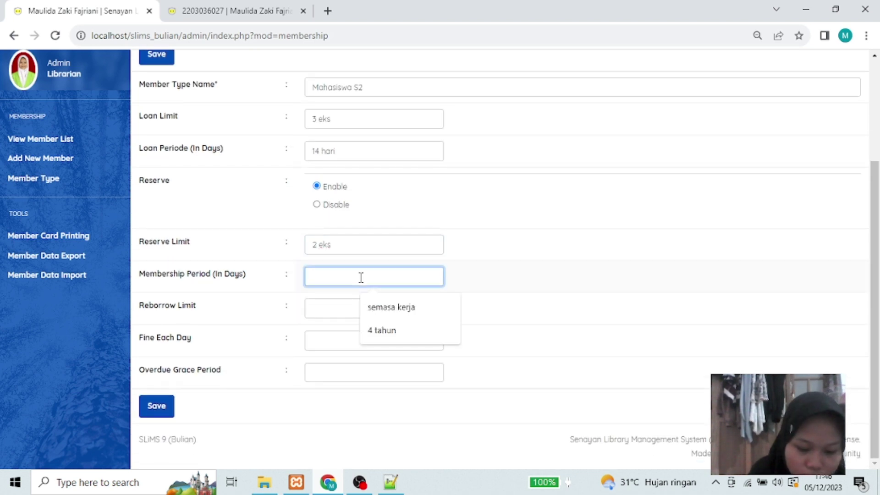
type("2 tahun")
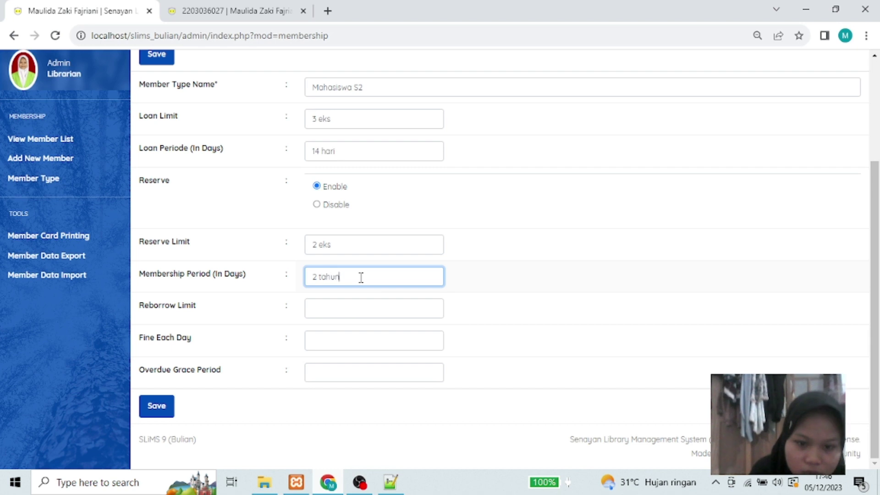
left_click(340, 305)
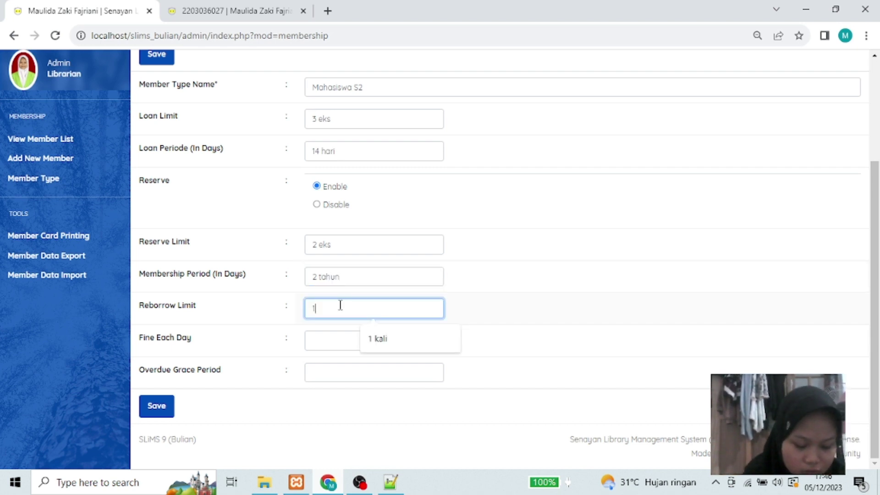
type("1 kali")
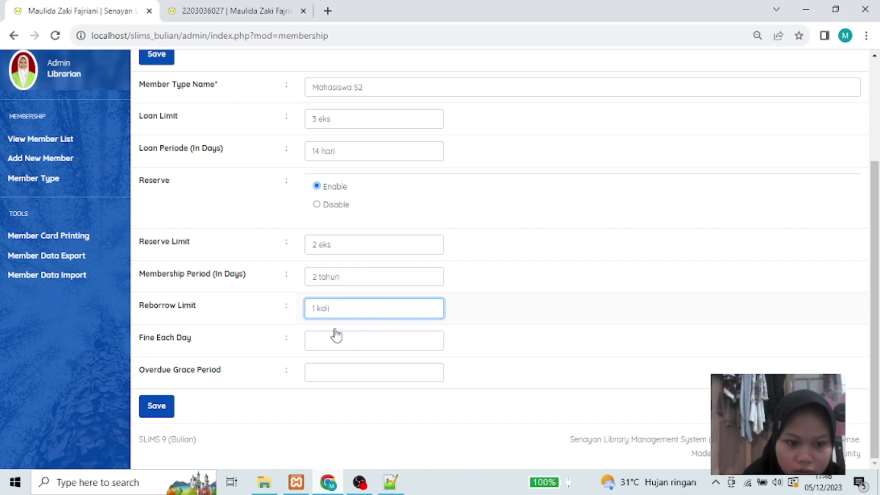
left_click(331, 376)
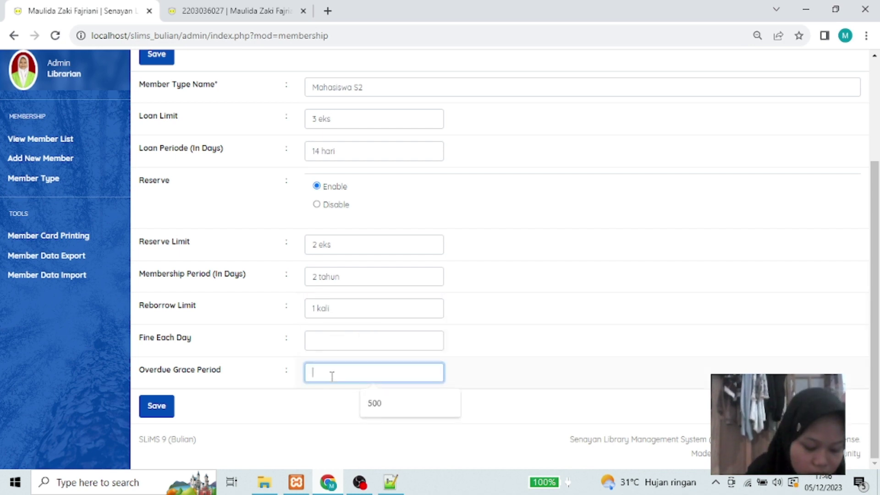
type("1")
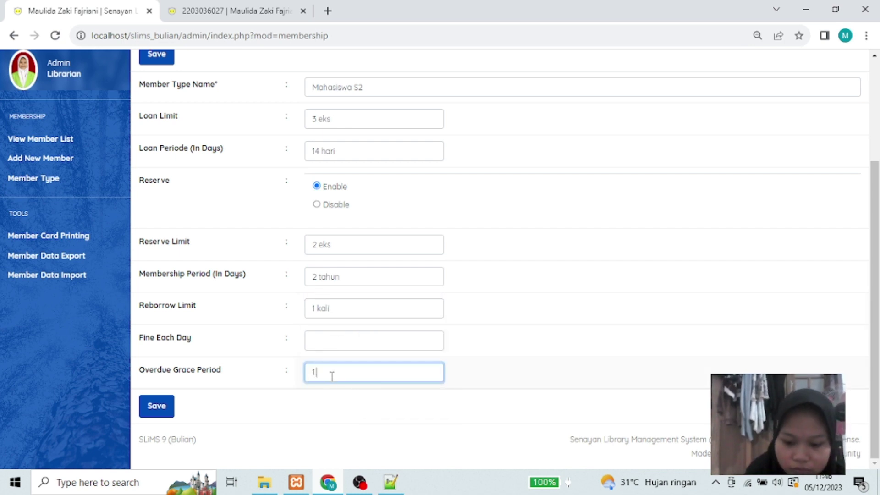
type(".000")
left_click(166, 409)
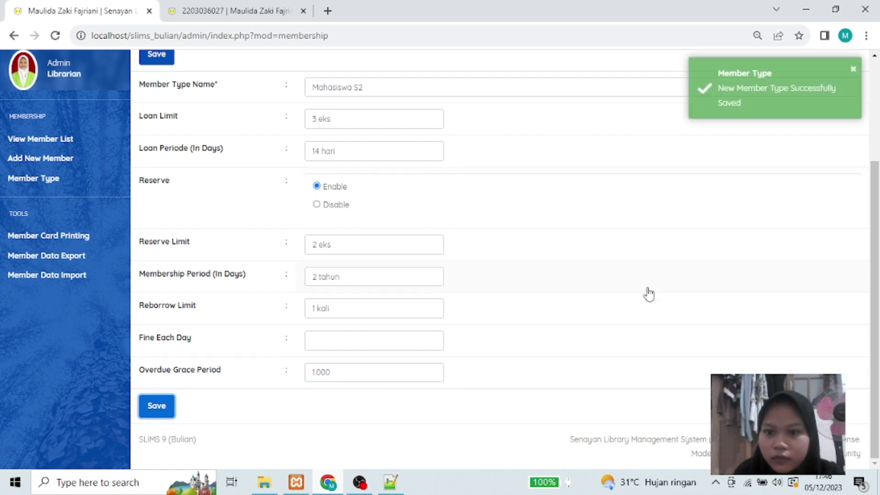
scroll(648, 294, "up", 3)
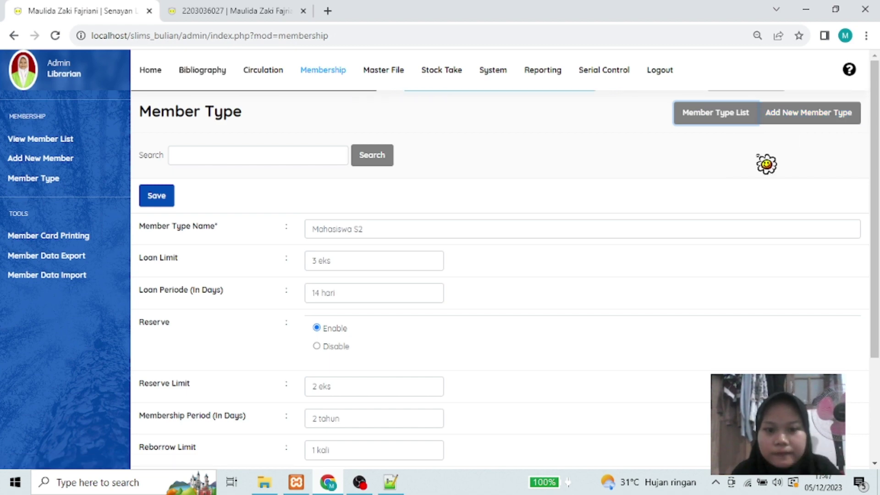
scroll(767, 164, "down", 1)
scroll(766, 164, "down", 2)
scroll(766, 164, "up", 3)
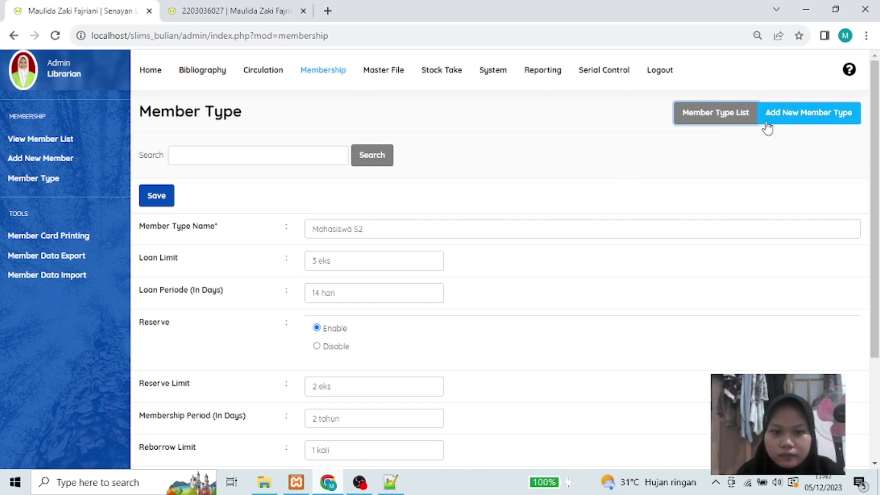
Check that Mahasiswa S2 is in the member type list, then bring up a blank member type form.
left_click(165, 209)
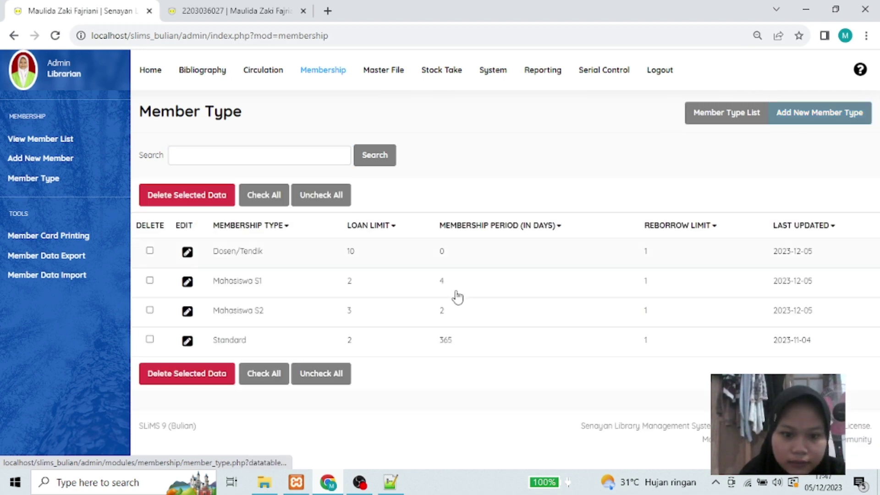
left_click(777, 117)
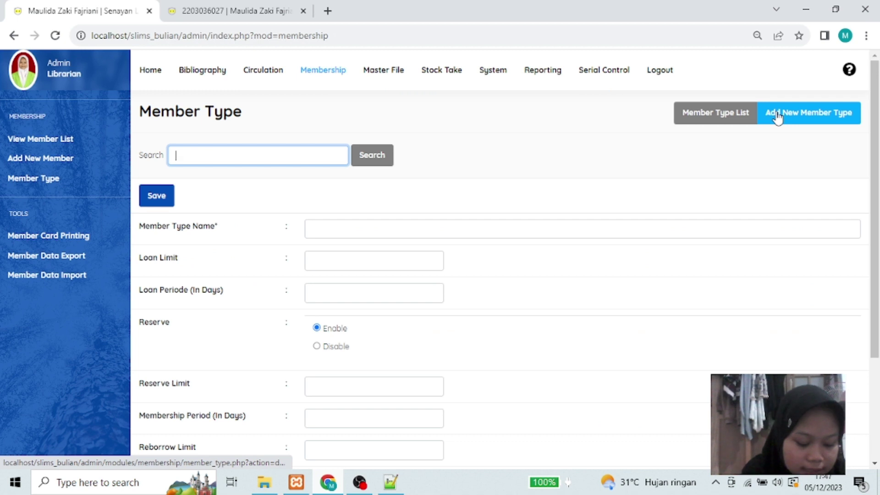
Name the member type Mahasiswa S3 with a 5 eks loan limit and 21 hari loan period.
left_click(517, 228)
key("Caps_Lock")
type("M")
key("Caps_Lock")
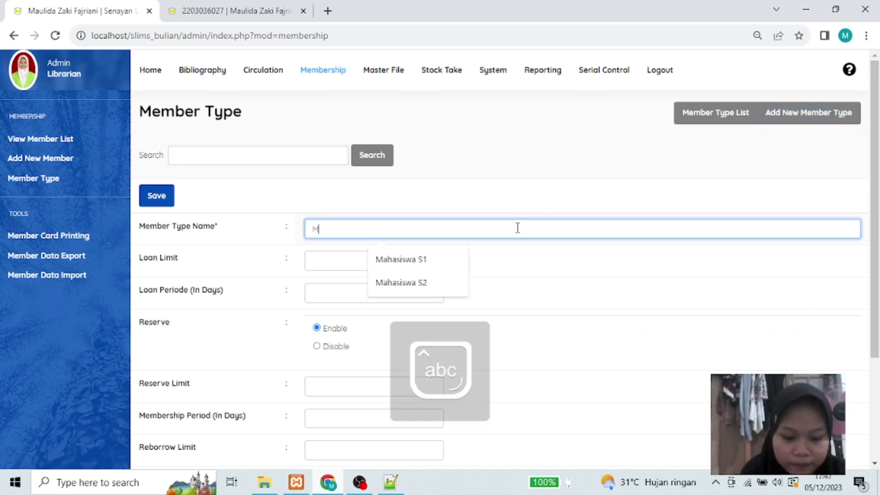
type("ahasiswa")
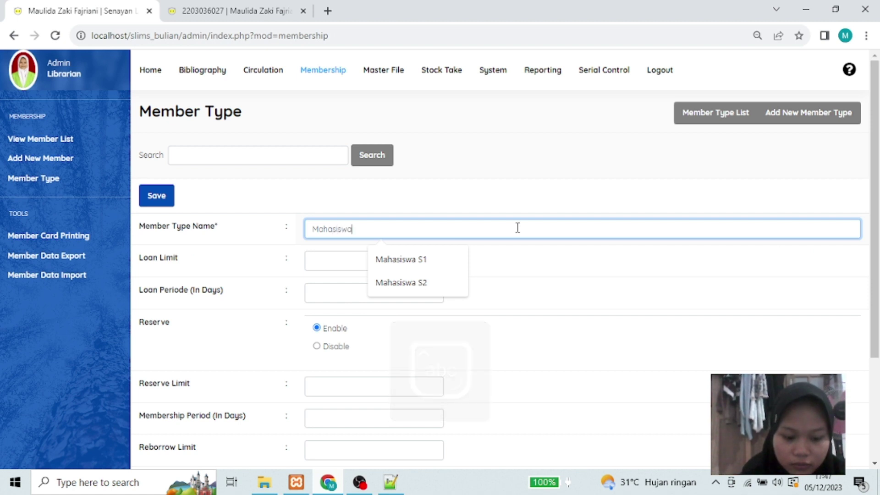
key("Caps_Lock")
type("S3")
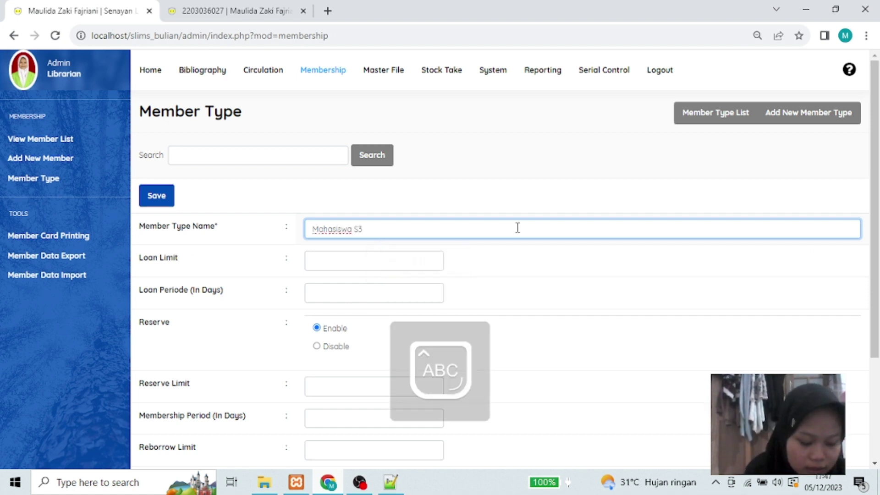
key("Caps_Lock")
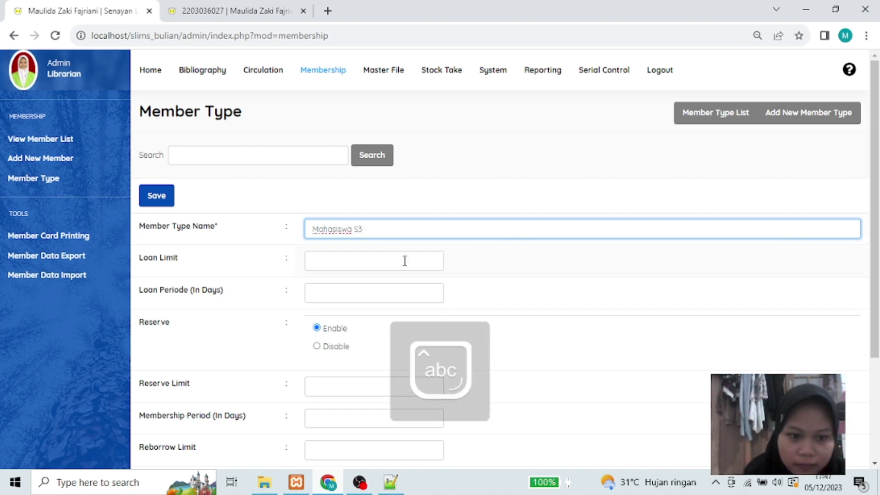
left_click(404, 261)
type("5 e")
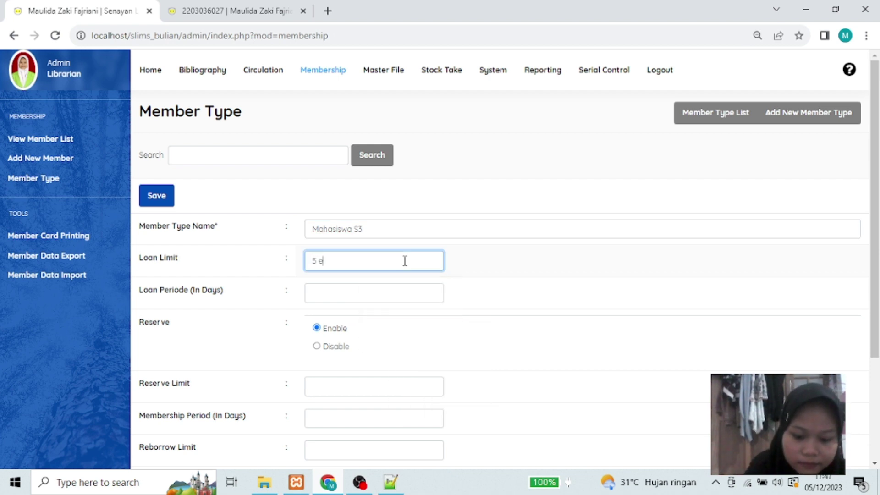
type("ks")
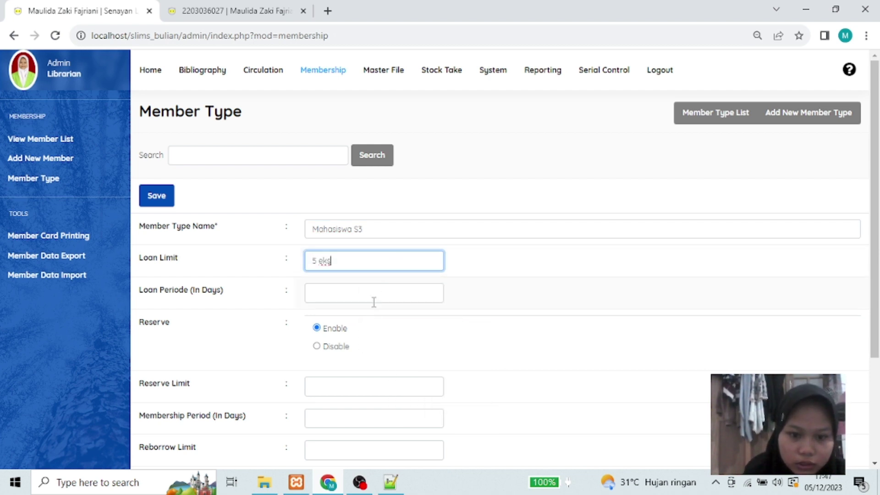
left_click(375, 296)
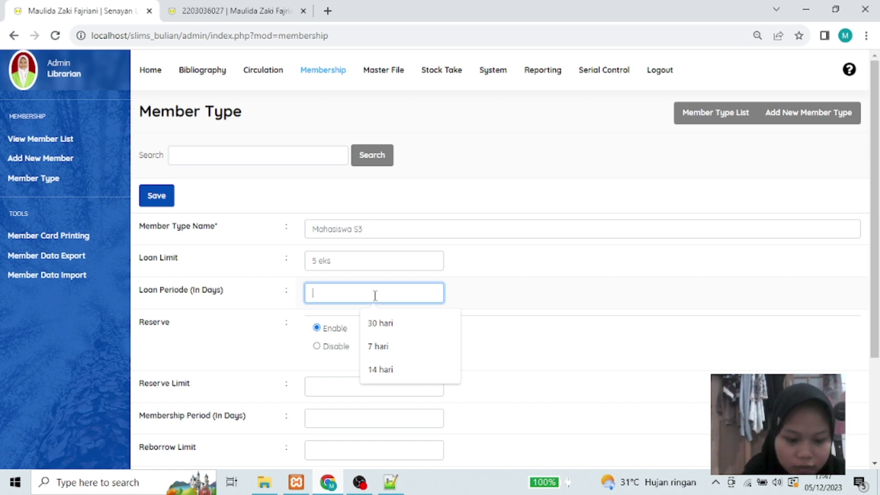
type("21 hari")
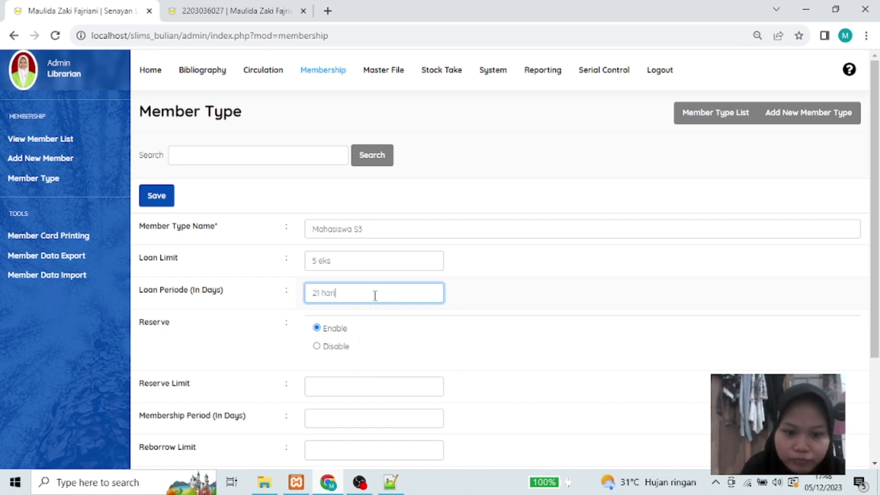
Set reserve limit 2 eks, membership 3 tahun, reborrow 1 kali and grace period 2.000.
left_click(326, 389)
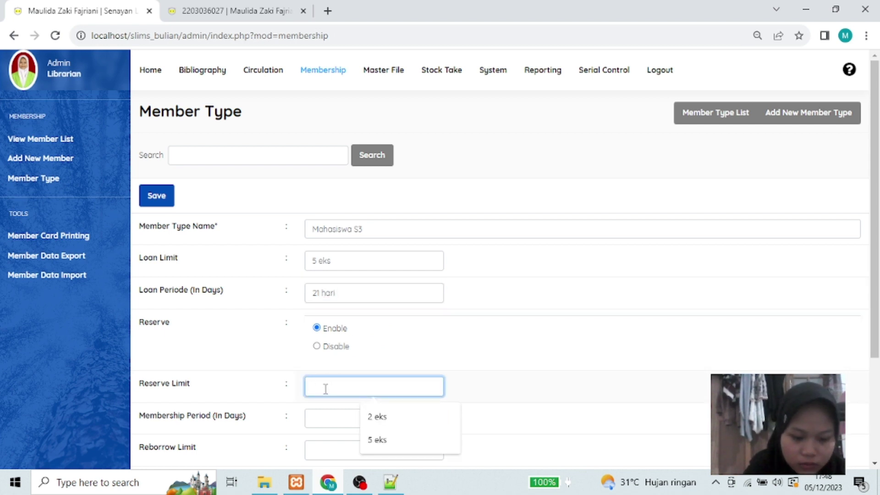
type("2 e")
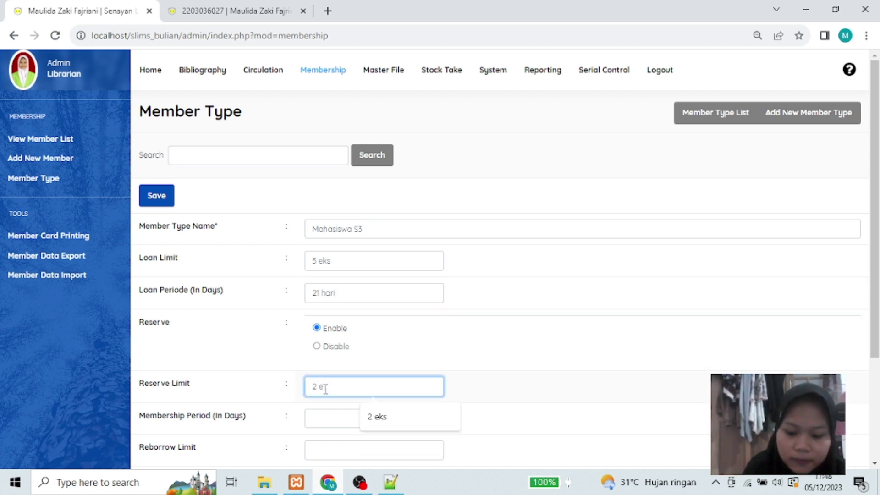
type("ks")
left_click(320, 417)
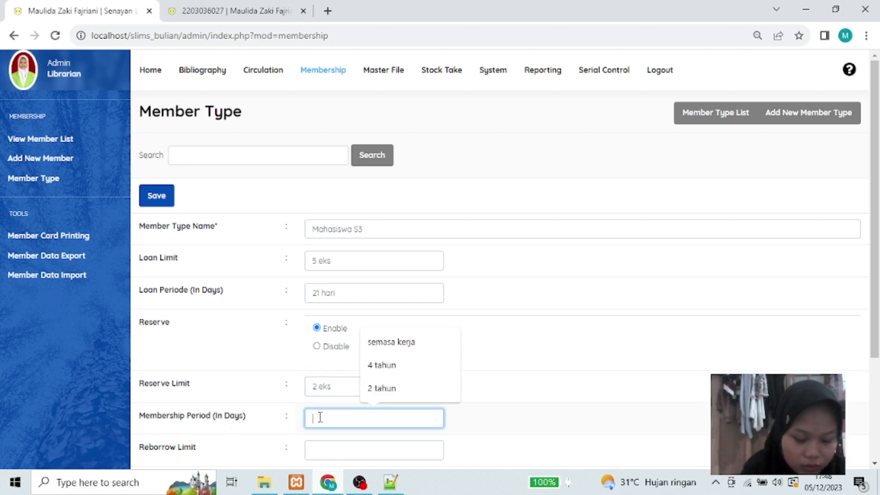
type("3 tahun")
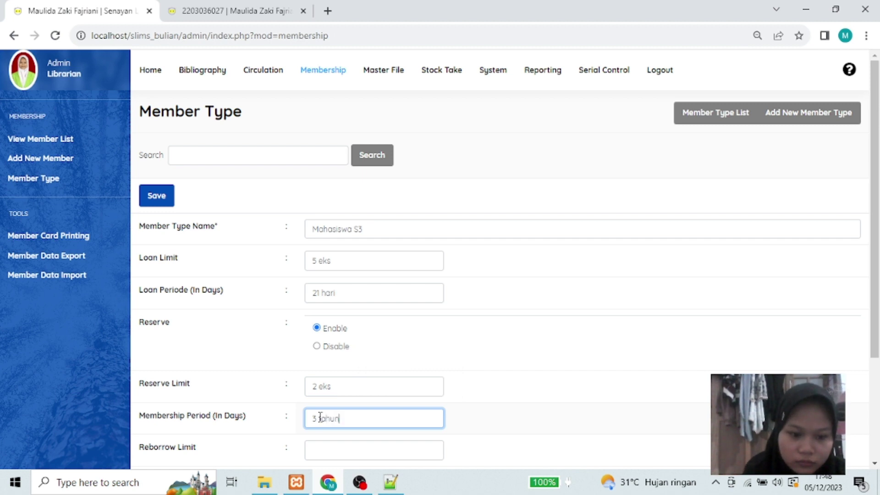
scroll(320, 417, "down", 2)
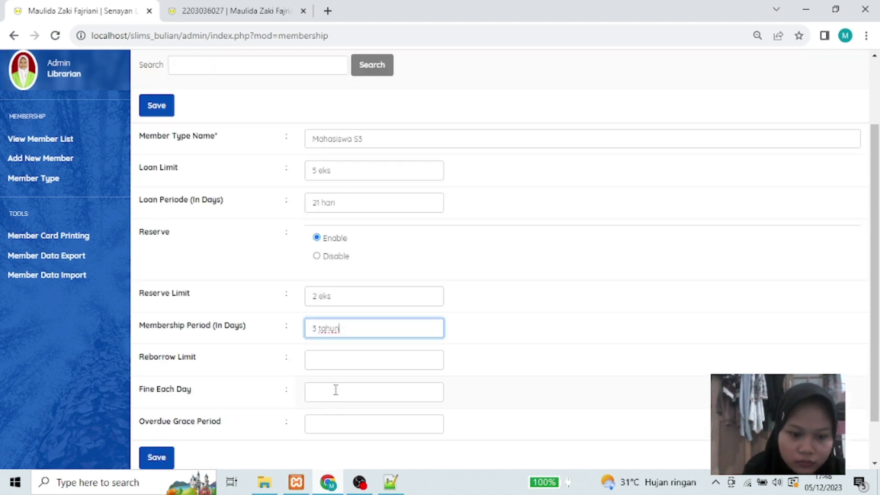
left_click(342, 369)
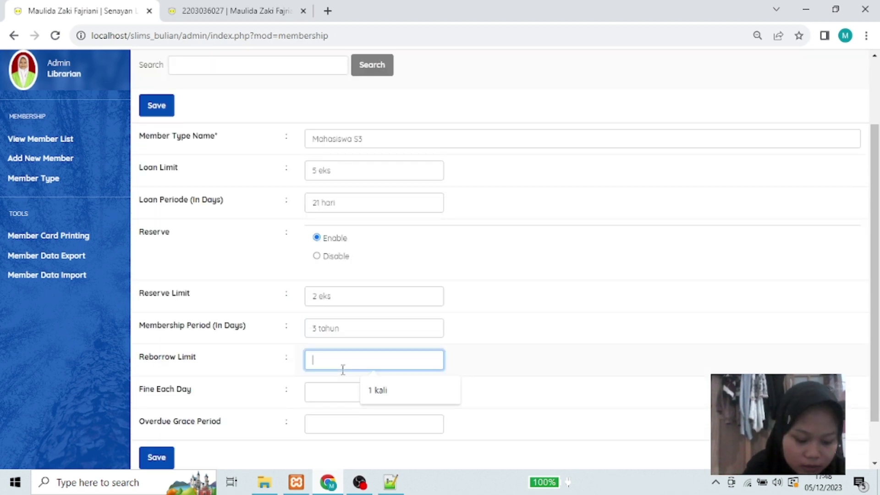
type("1 kali")
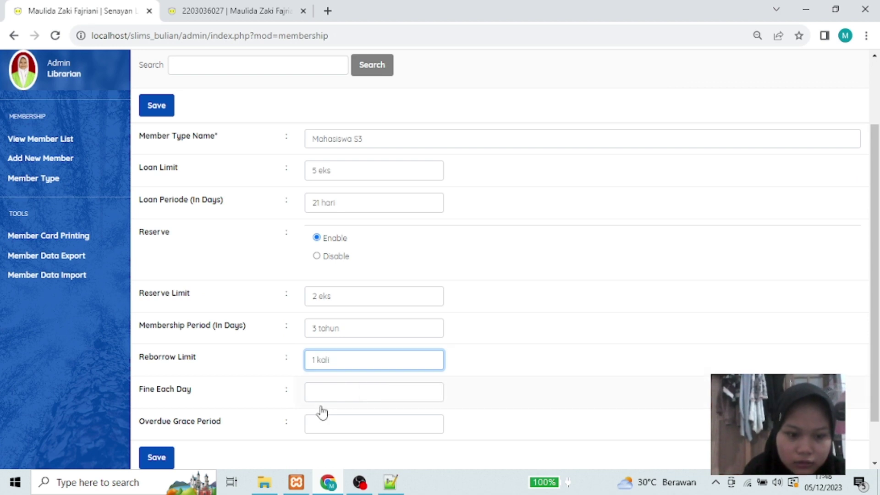
left_click(325, 424)
type("21")
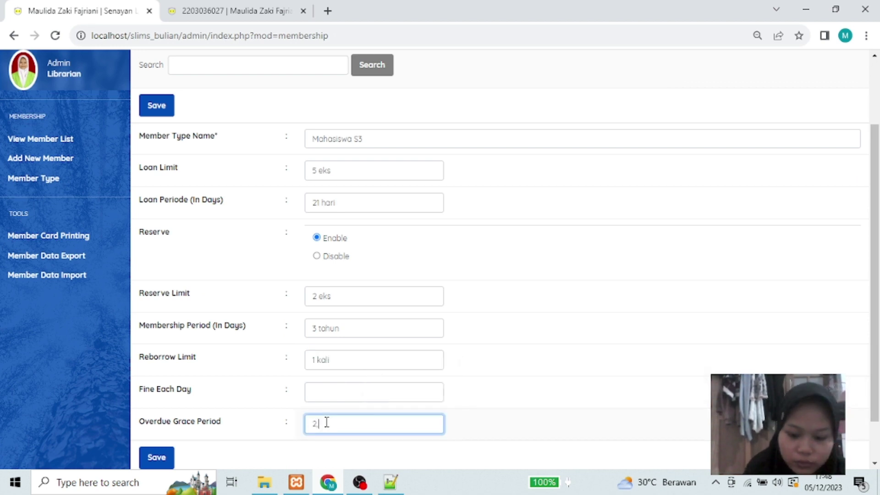
key("BackSpace")
type(".000")
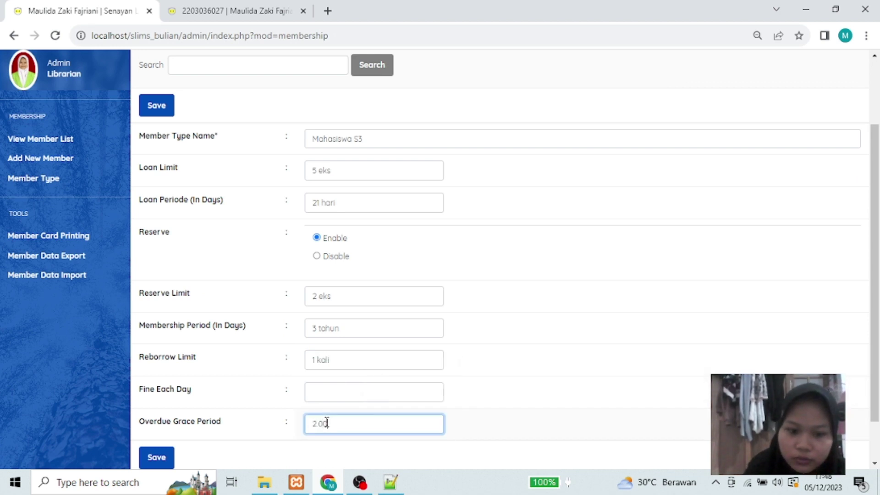
Save the Mahasiswa S3 member type and go to the Master File section.
left_click(156, 458)
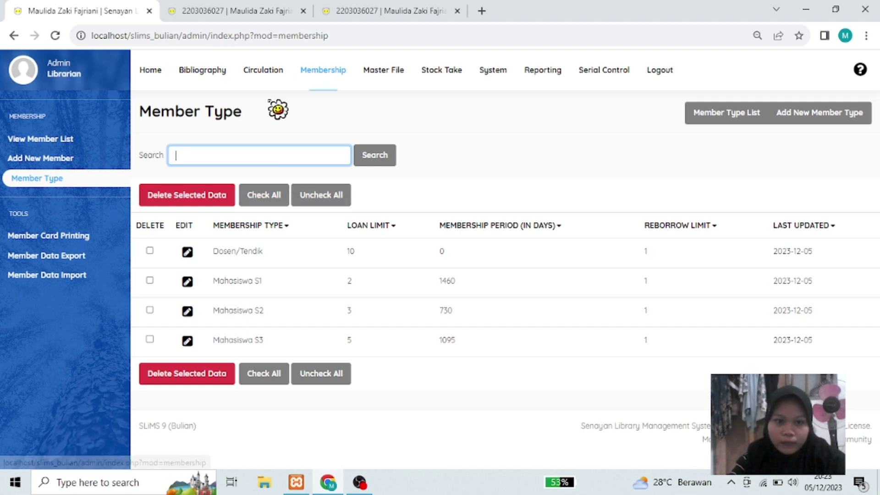
left_click(386, 74)
left_click(386, 73)
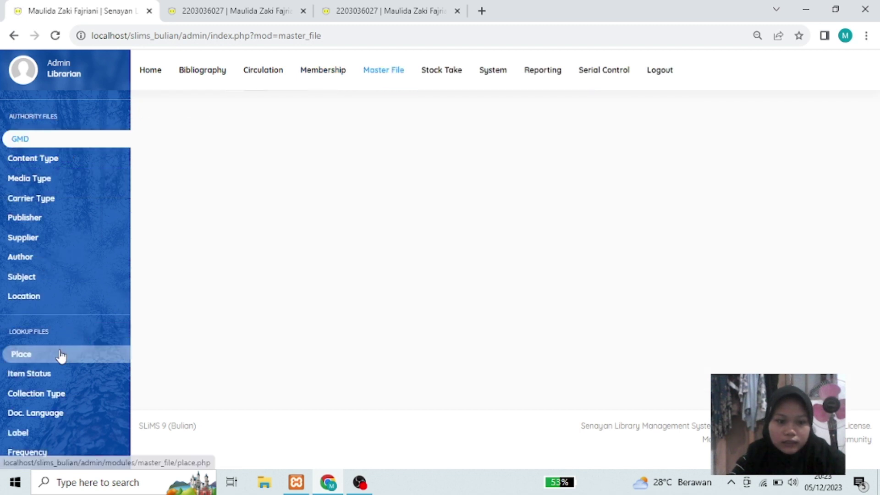
Bring up a blank Add New Server form under Cataloging Servers, then replace the third browser tab with a new one.
scroll(61, 356, "down", 2)
scroll(61, 356, "down", 4)
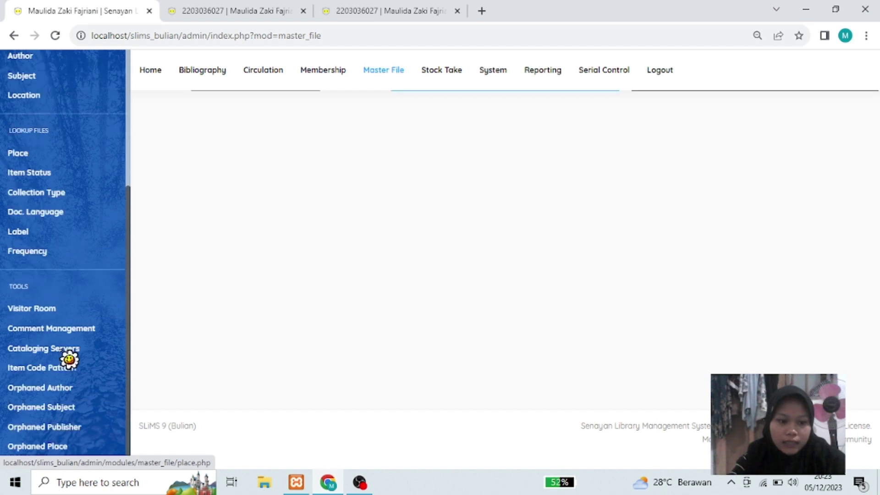
left_click(61, 353)
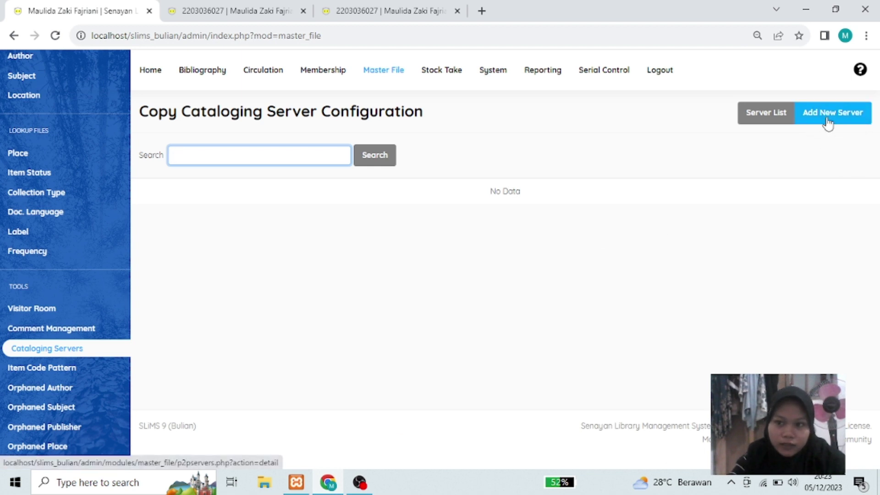
left_click(827, 122)
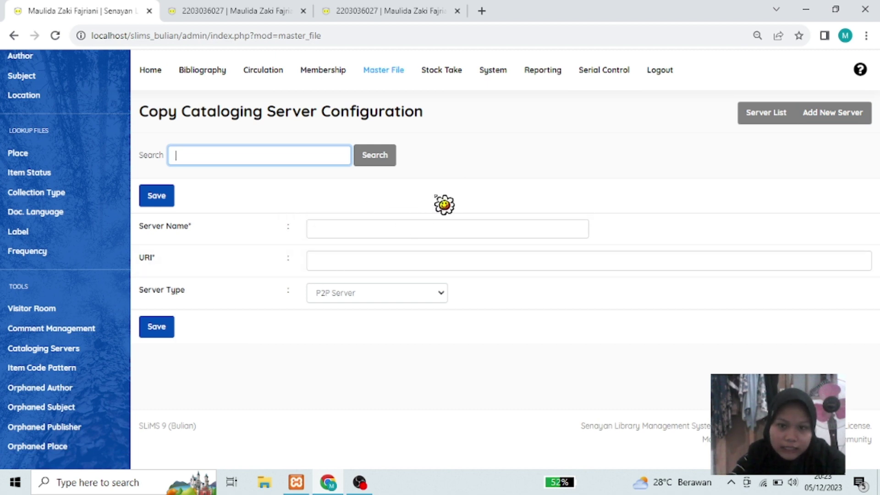
left_click(457, 10)
left_click(326, 10)
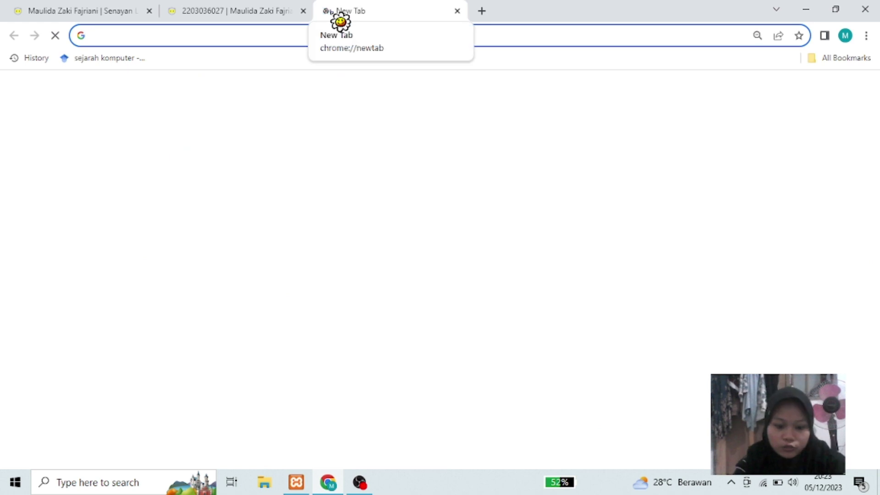
Search Google for 'perpus uin walisongo'.
type("perpus ")
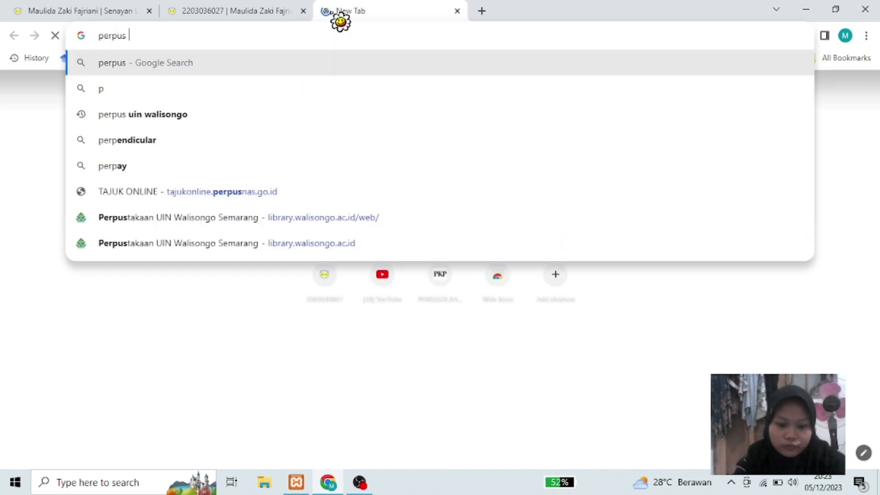
type("uin walisongo")
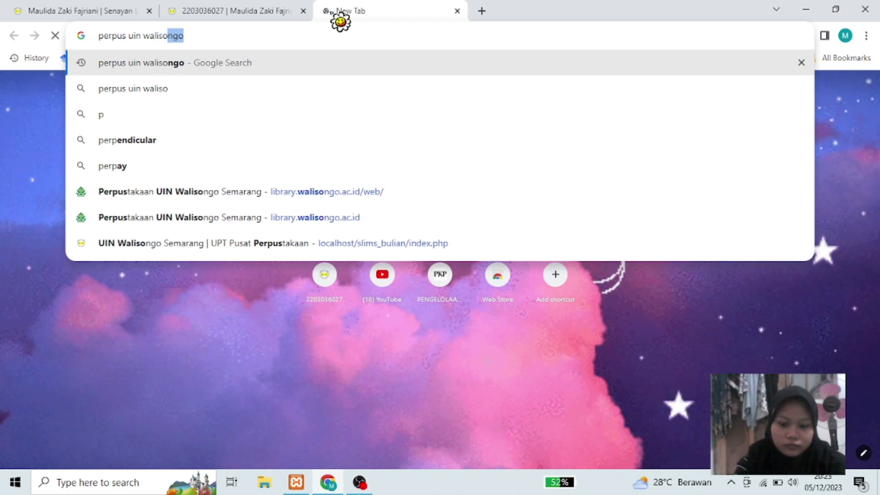
key("Return")
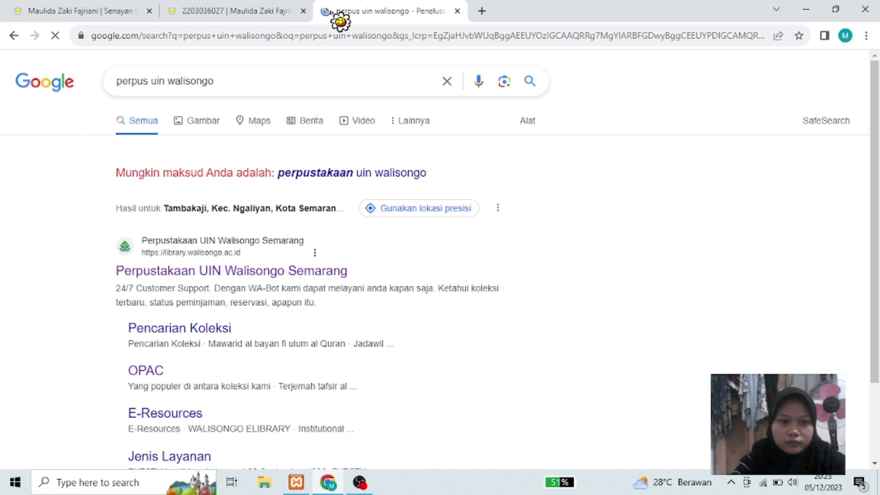
Open the Perpustakaan UIN Walisongo OPAC page and copy its library.walisongo.ac.id/slims/ address.
left_click(260, 271)
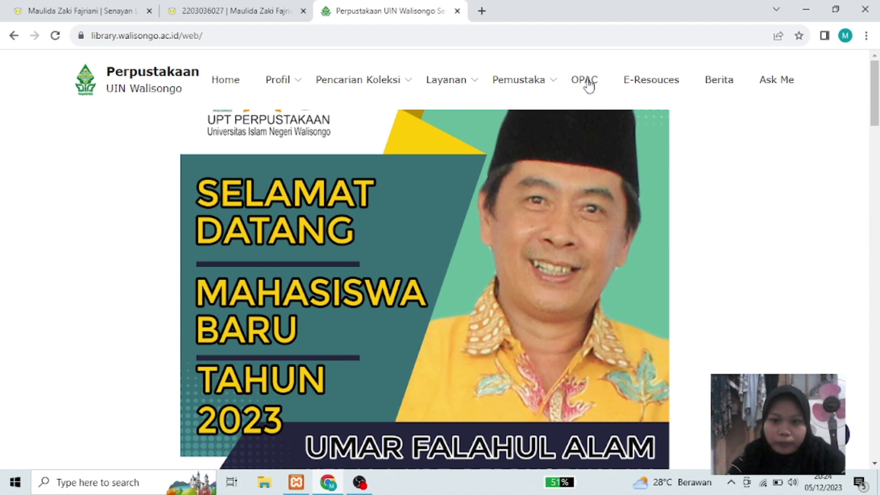
left_click(586, 80)
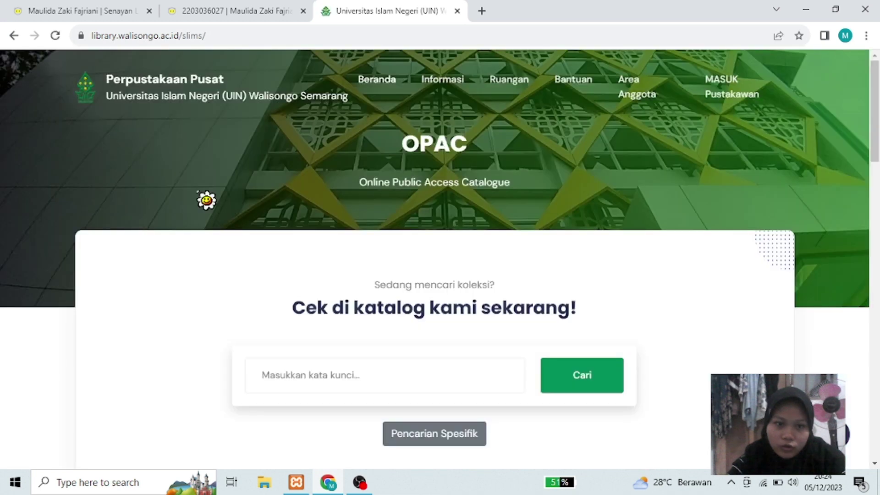
left_click(206, 36)
key("ctrl+c")
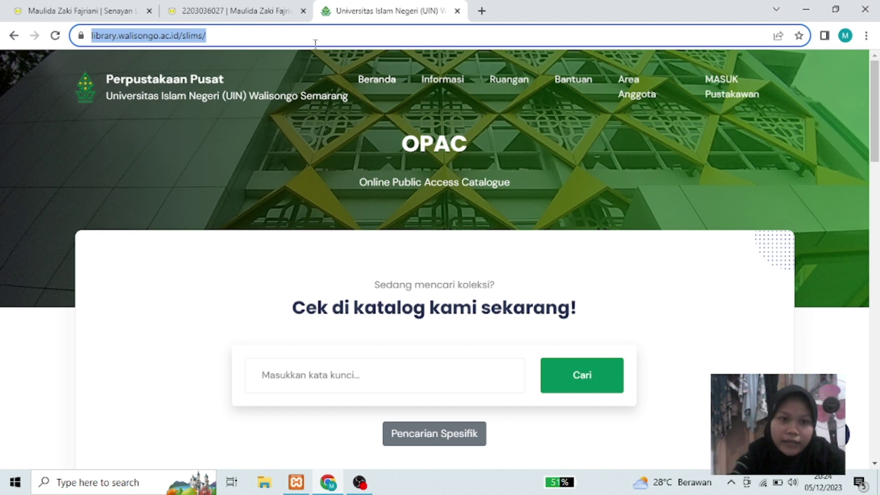
key("ctrl+Tab")
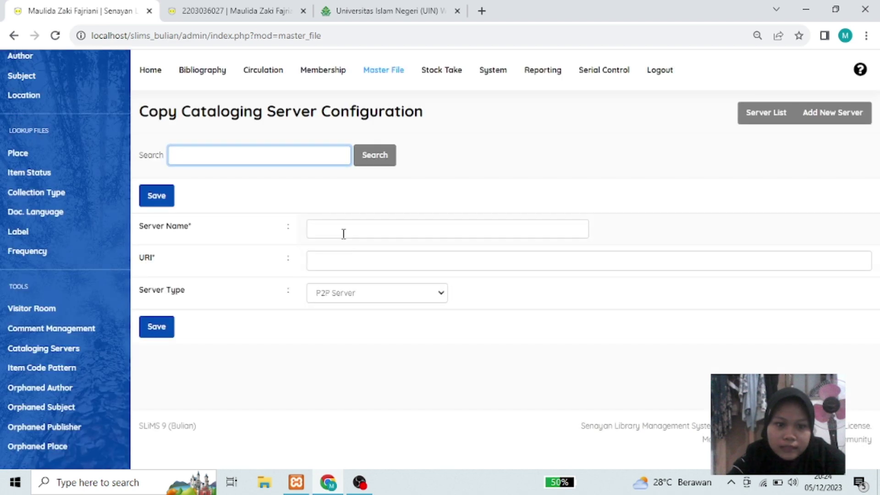
left_click(343, 233)
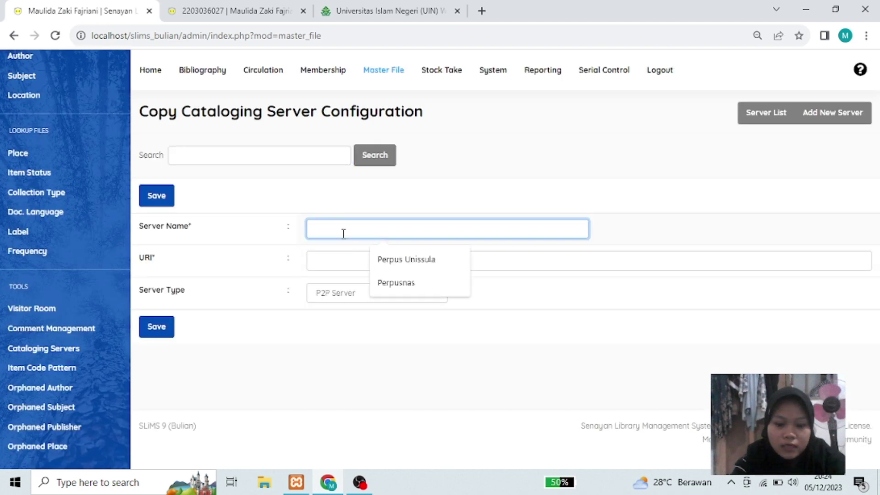
type("P")
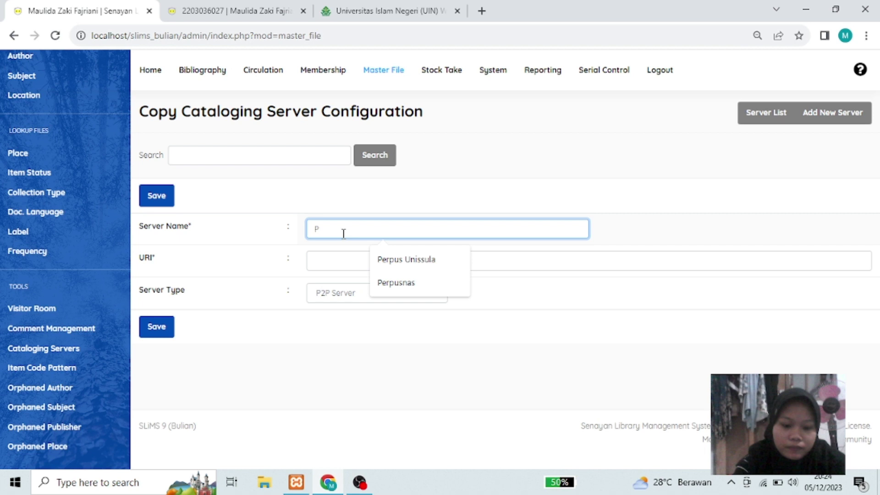
type("erpu")
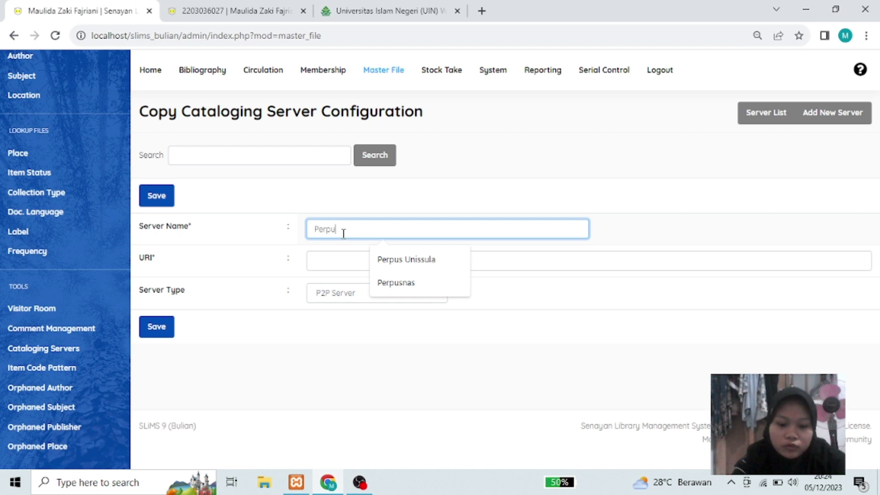
type("s UIN")
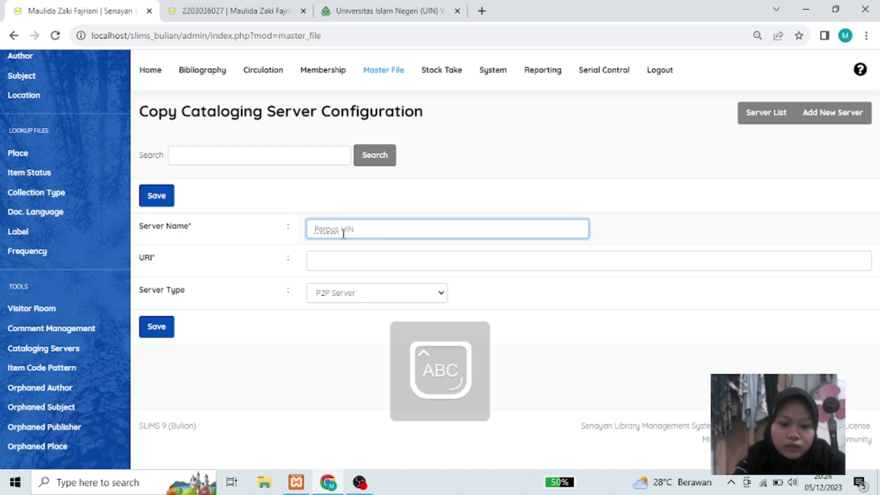
type(" Walisongo")
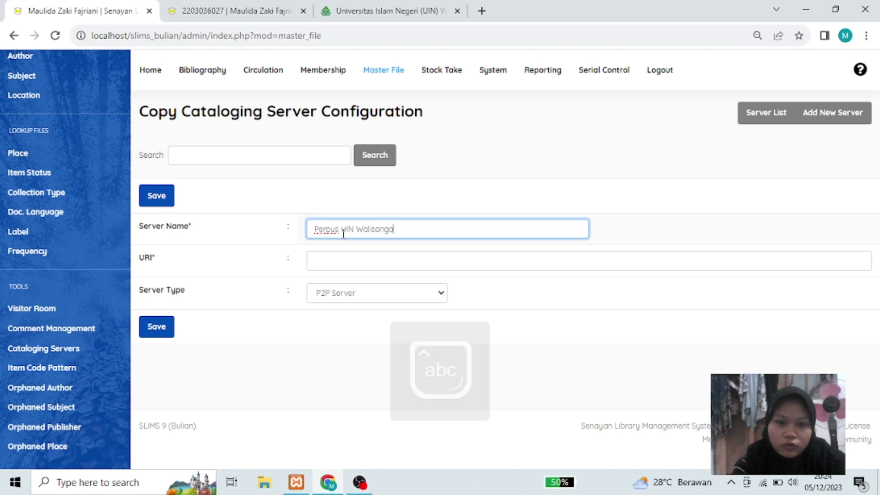
left_click(343, 261)
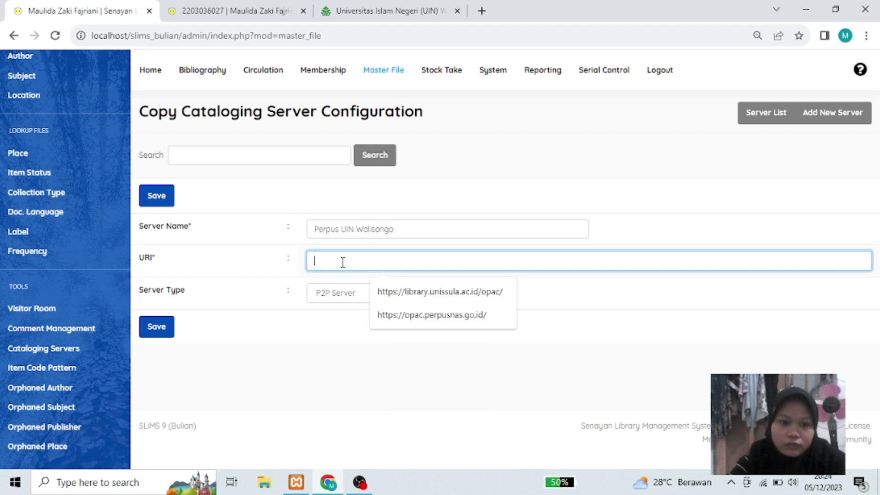
key("ctrl+v")
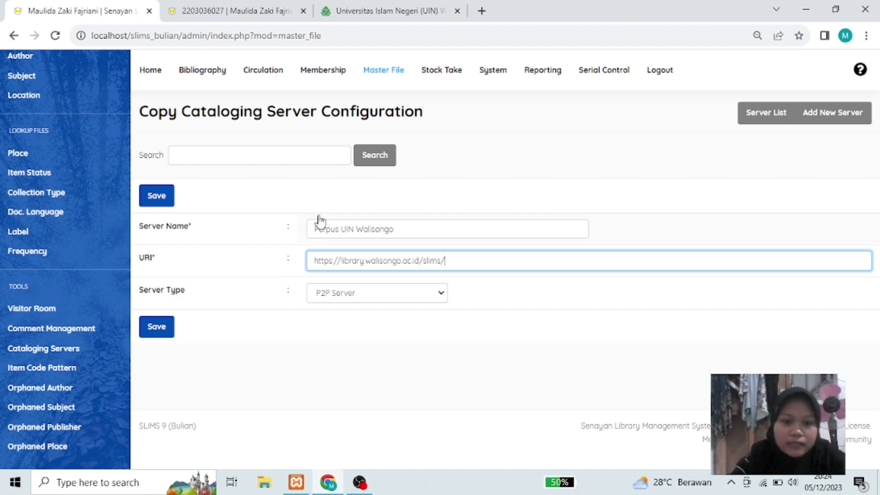
left_click(149, 331)
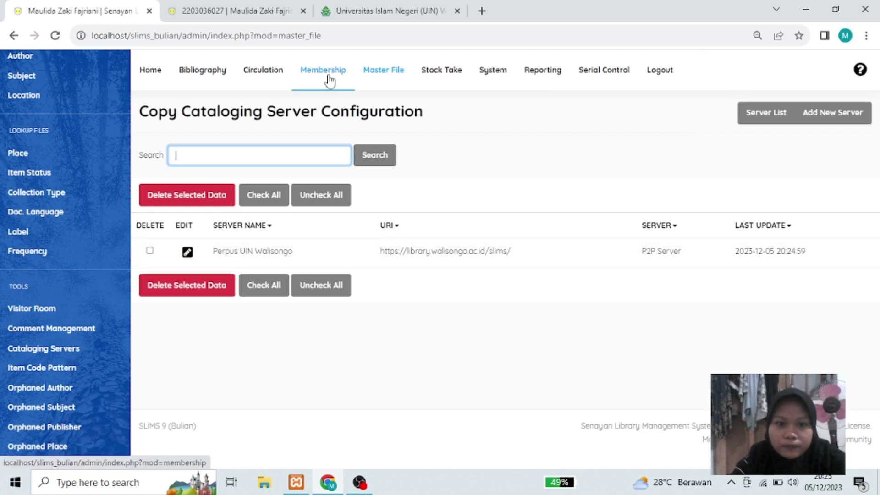
Go to Bibliography's P2P Service search, then switch to the Walisongo OPAC tab.
left_click(201, 74)
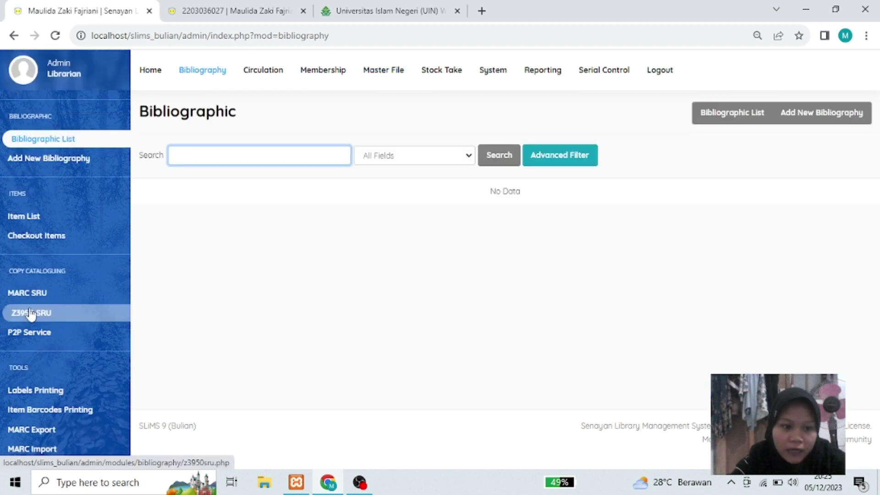
left_click(27, 340)
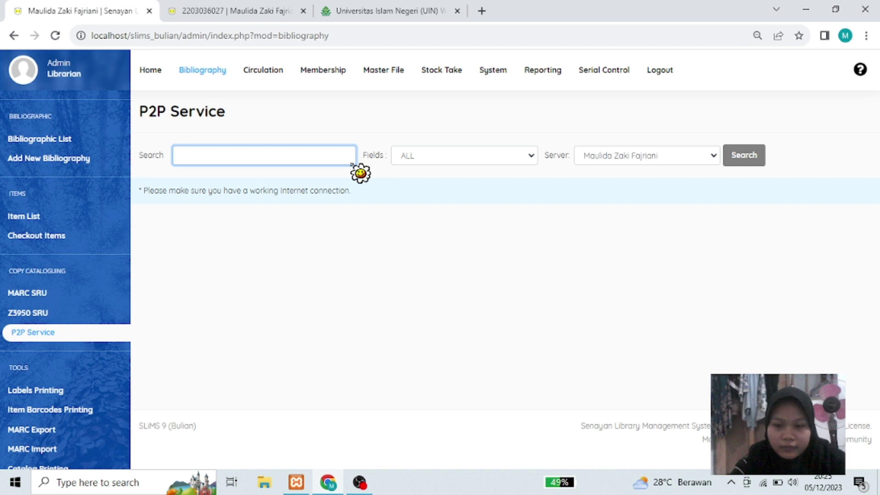
left_click(402, 21)
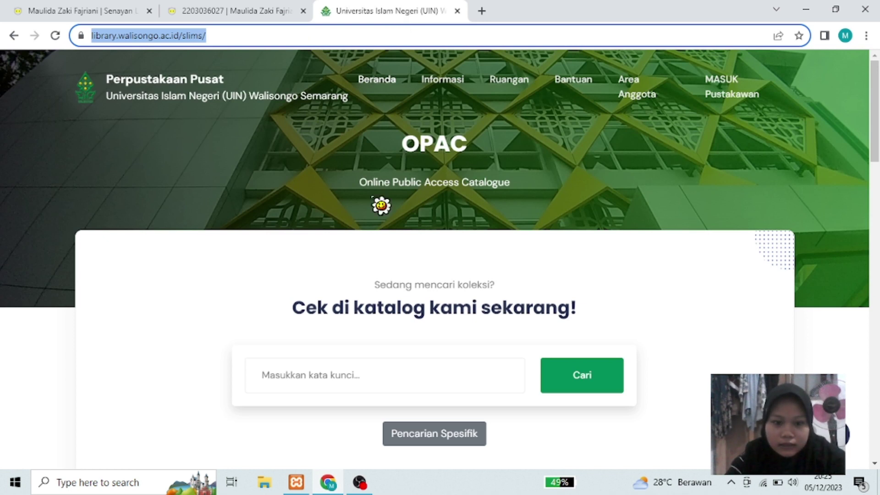
Scroll the UIN Walisongo OPAC down to the Yang Populer books, then return to the SLiMS P2P Service tab.
scroll(380, 205, "down", 5)
scroll(381, 205, "down", 10)
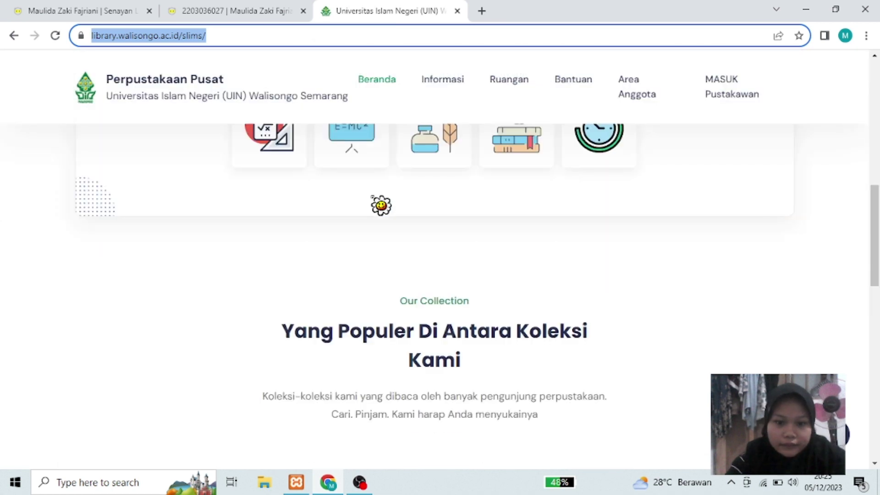
scroll(380, 205, "down", 4)
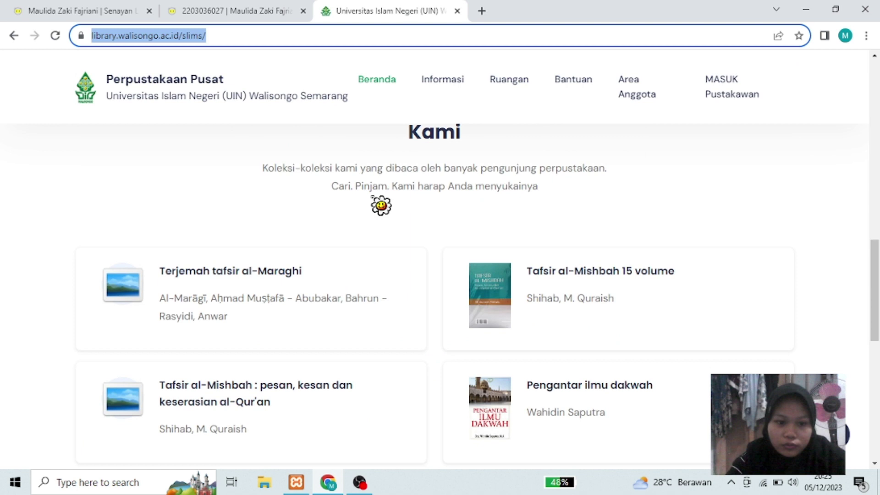
left_click(66, 19)
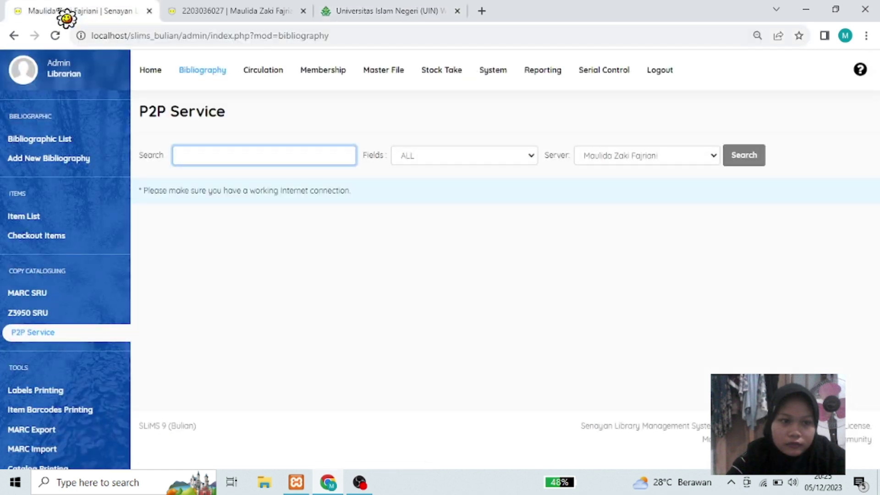
Search the Perpus UIN Walisongo P2P server for 'Pengenalan chatgpt'.
left_click(713, 156)
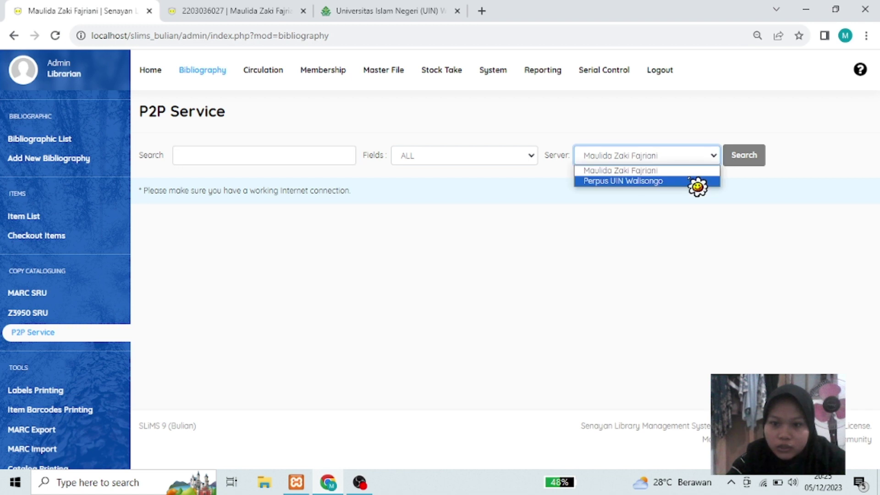
left_click(697, 181)
left_click(309, 154)
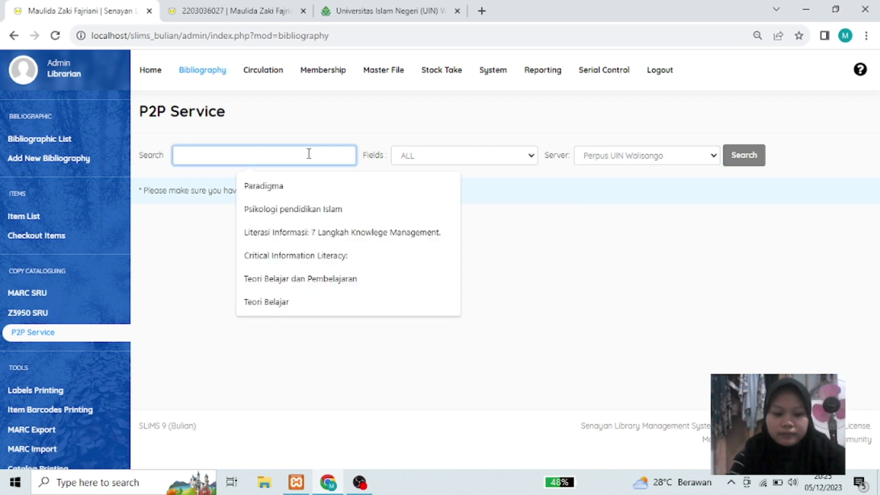
key("Caps_Lock")
type("P")
key("Caps_Lock")
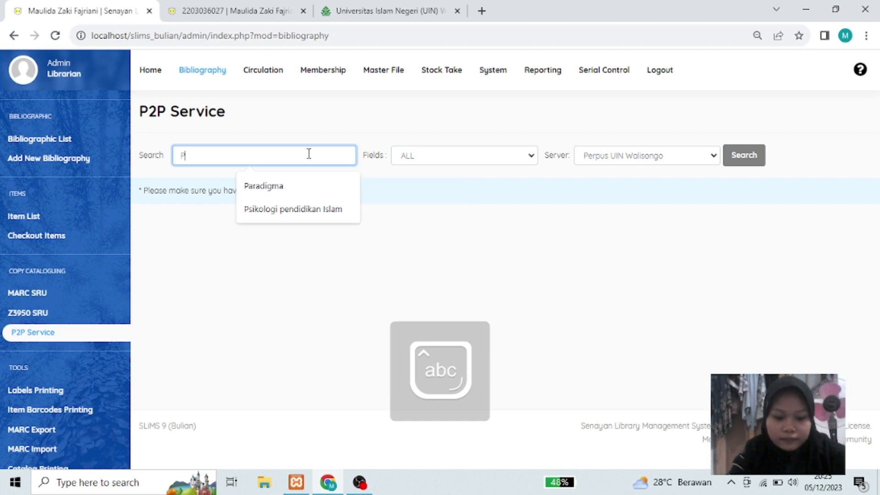
type("er")
type("genalan")
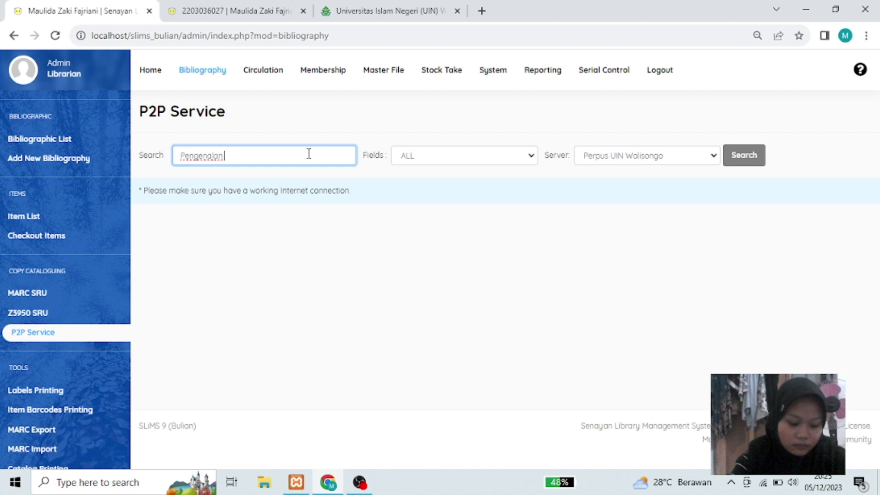
key("Caps_Lock")
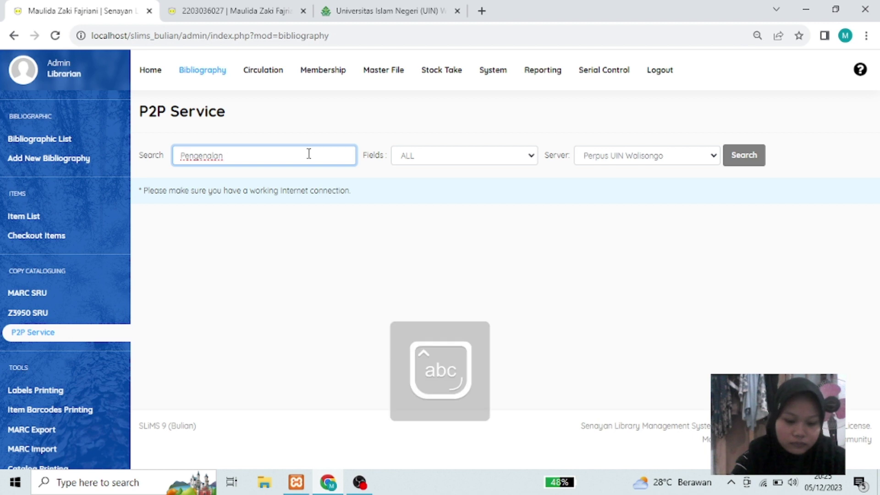
type("chatg")
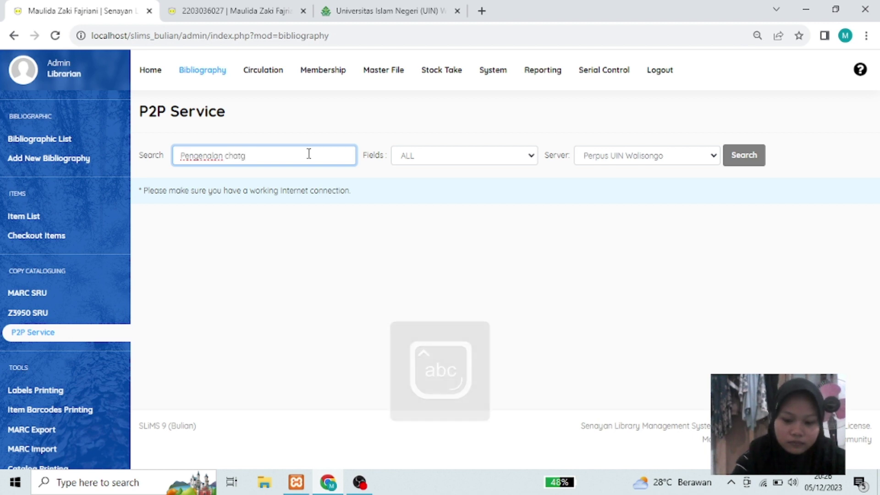
type("pt")
key("Return")
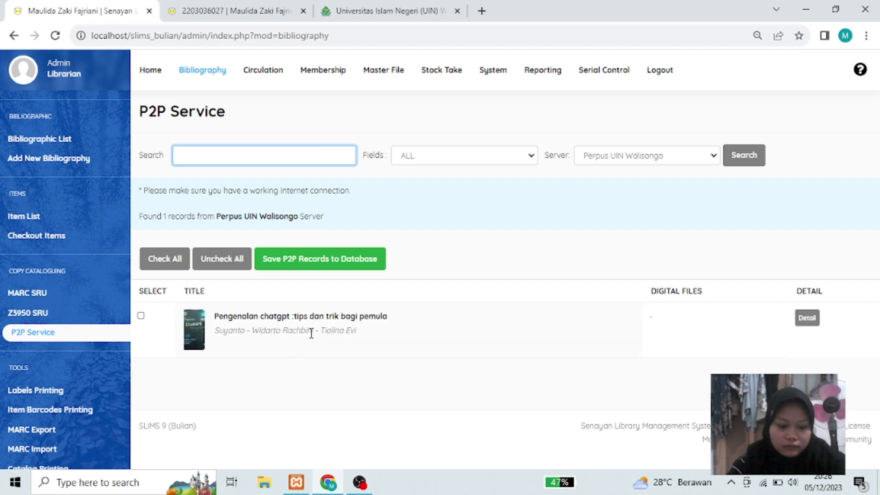
Save the Pengenalan chatgpt record to the database and check it in the Bibliographic List.
left_click(140, 315)
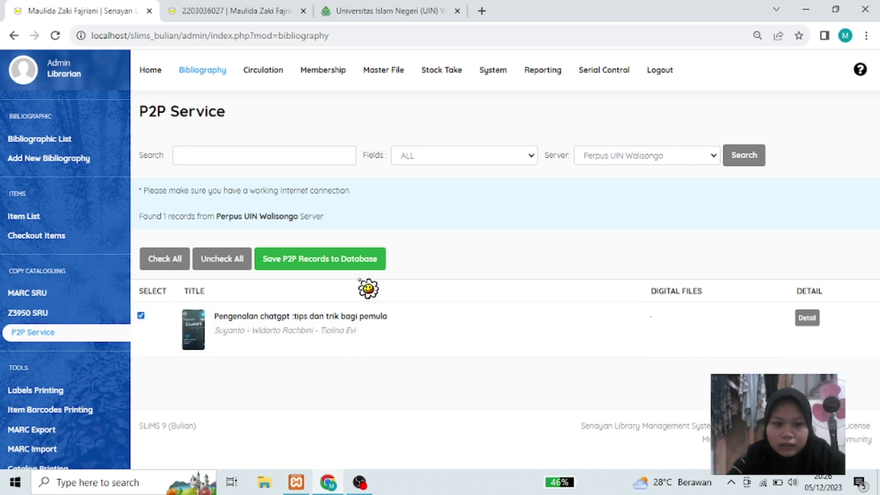
left_click(326, 264)
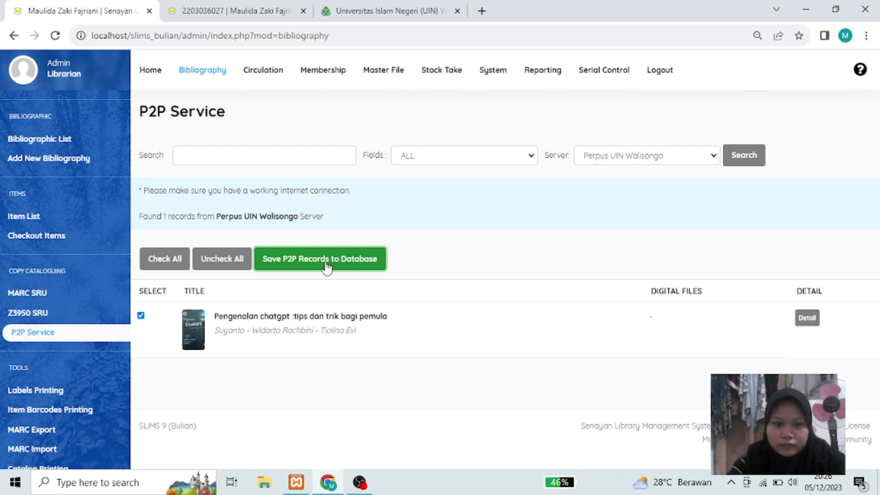
left_click(64, 141)
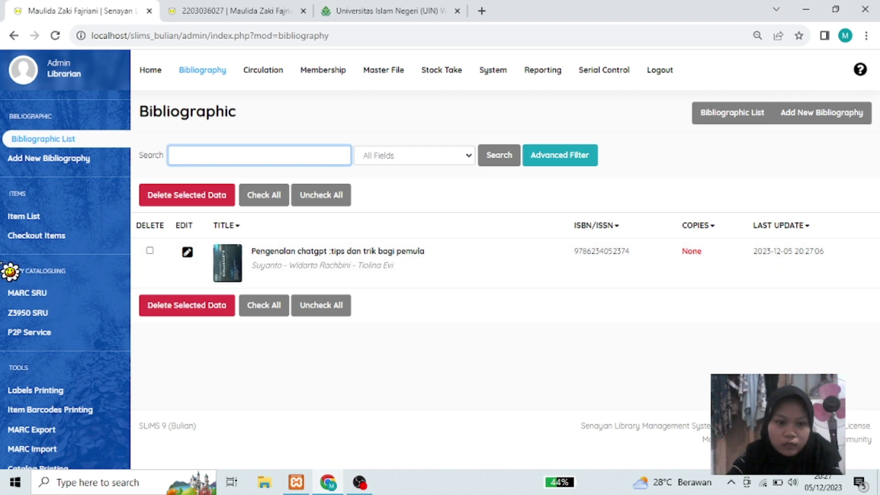
Open P2P Service with Perpus UIN Walisongo as the source server.
left_click(18, 333)
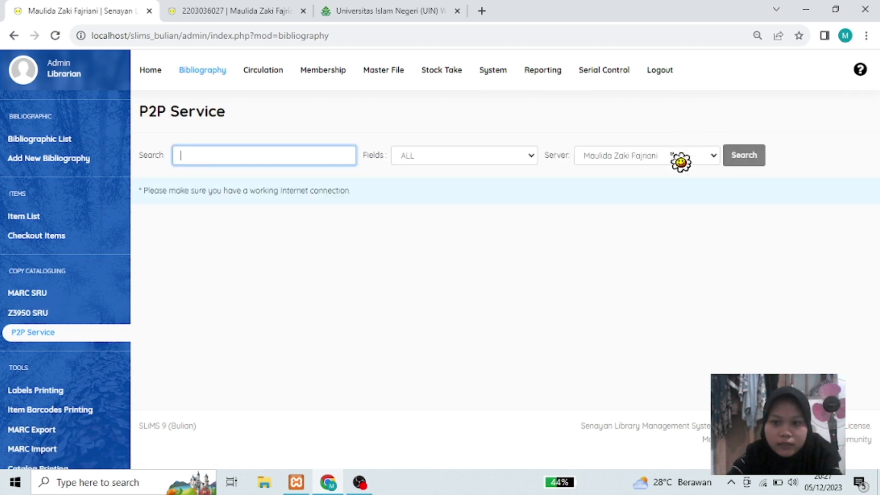
left_click(673, 155)
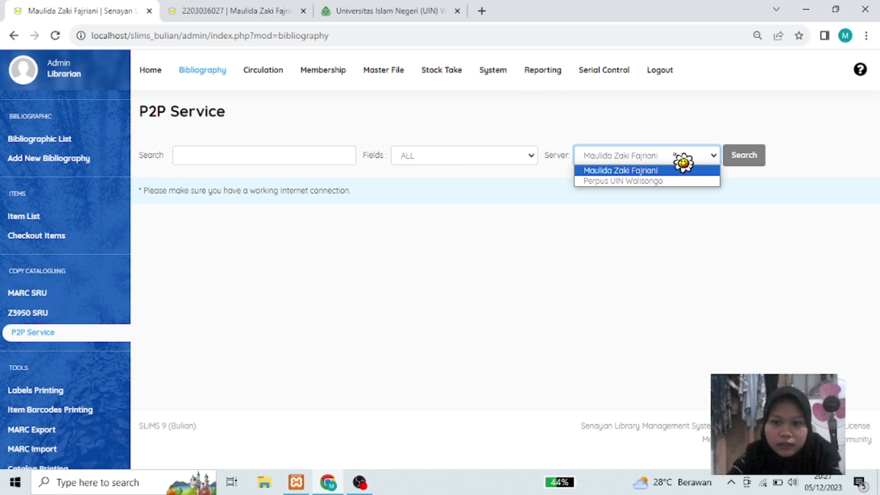
left_click(661, 182)
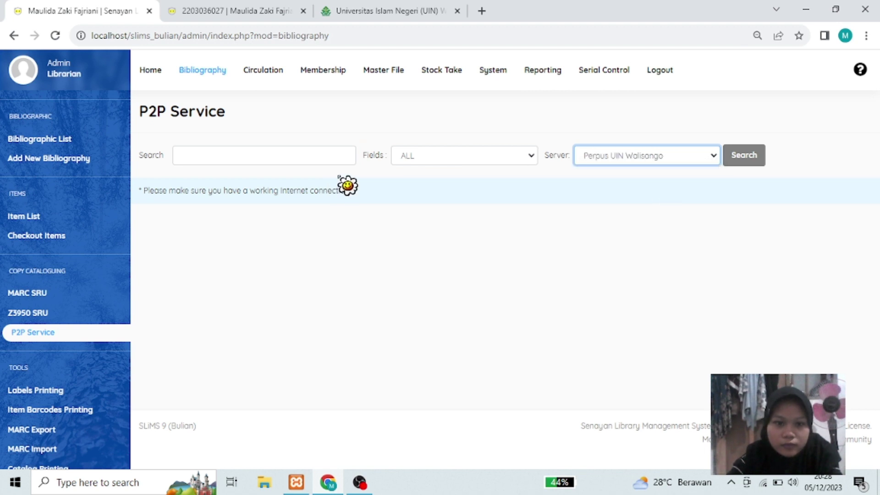
Search for 'TeLinde' and save the Te Linde's operative gynecology record to the database.
left_click(315, 156)
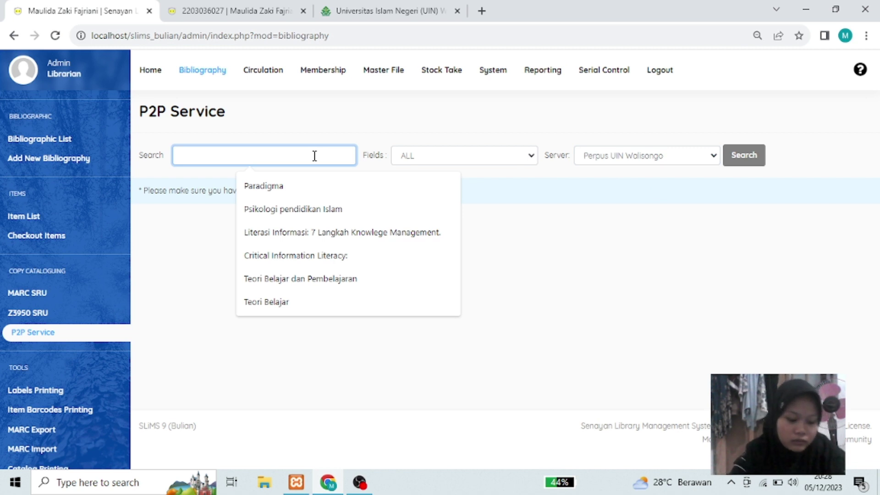
key("Caps_Lock")
type("Te")
key("Caps_Lock")
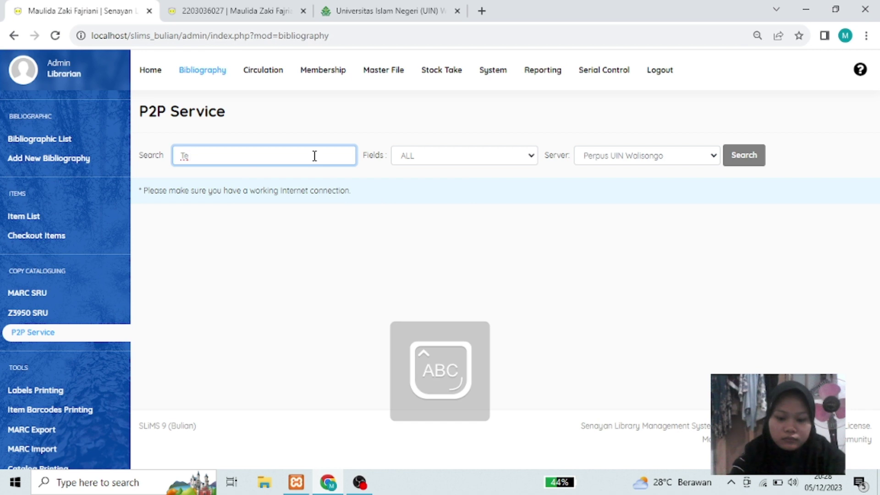
type("L")
key("Caps_Lock")
type("inde's")
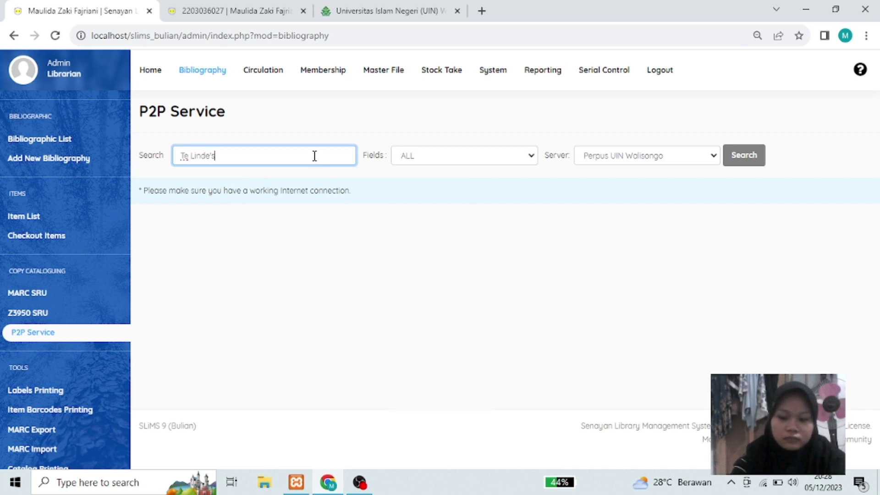
key("Return")
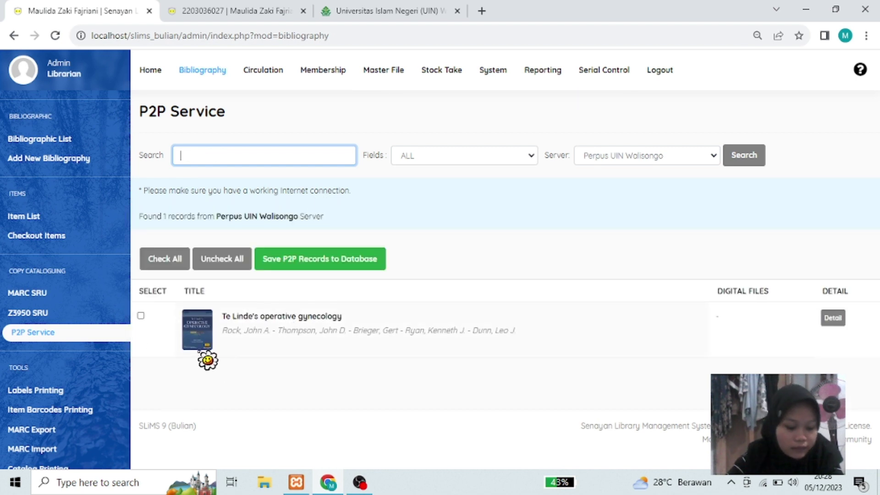
left_click(140, 315)
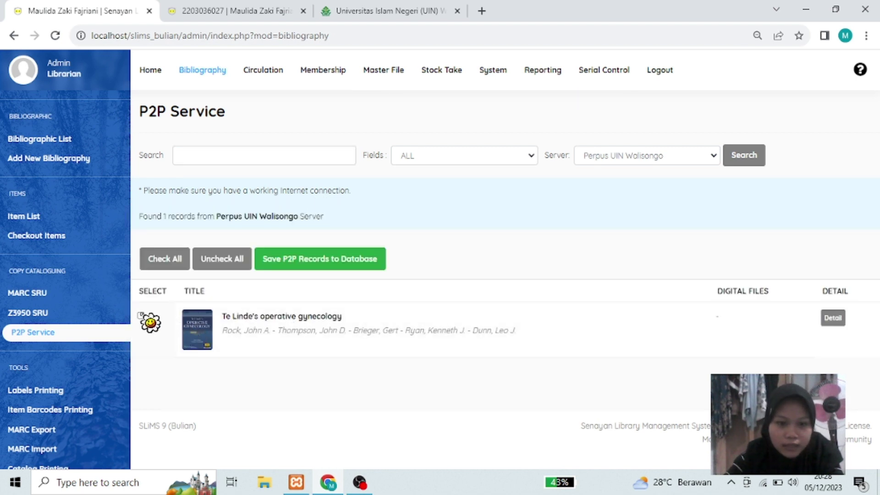
left_click(326, 265)
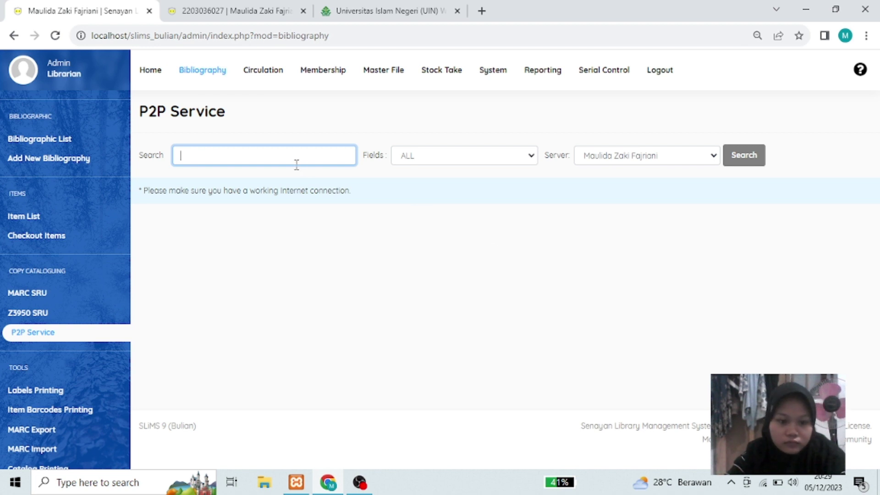
Search the Perpus UIN Walisongo server for 'Tafsir Muqati'.
type("t")
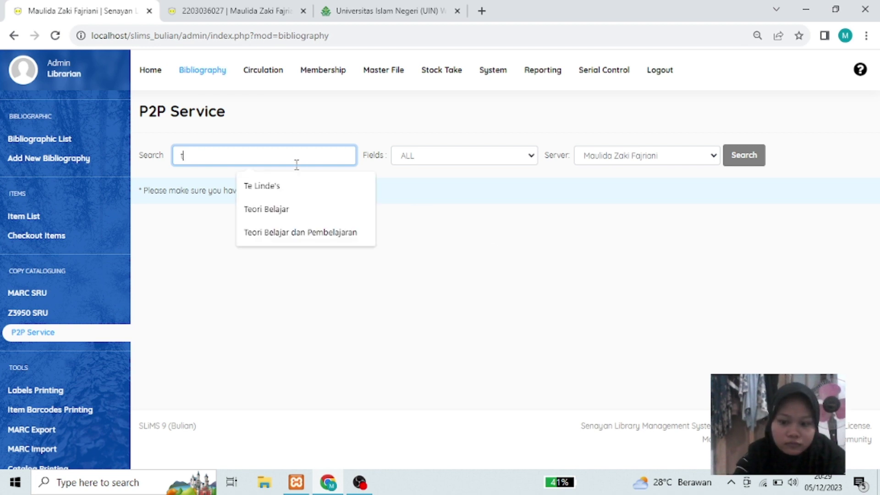
key("BackSpace")
key("Caps_Lock")
type("T")
key("Caps_Lock")
type("af")
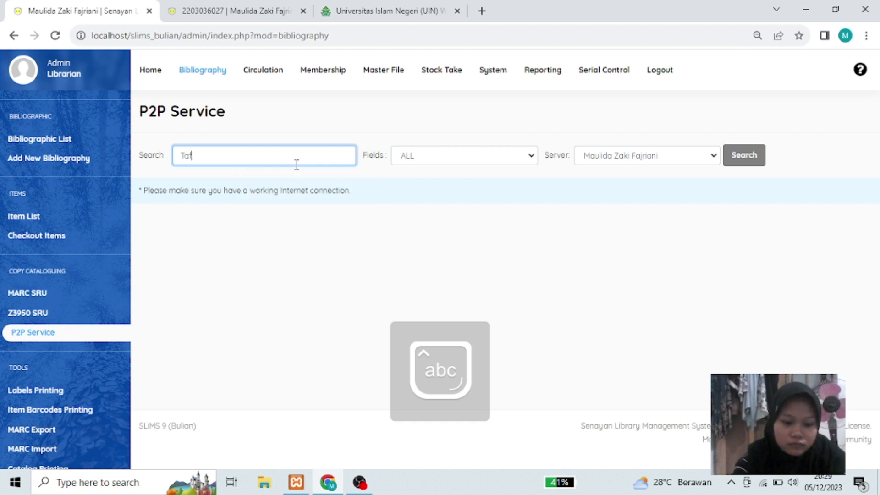
type("sir")
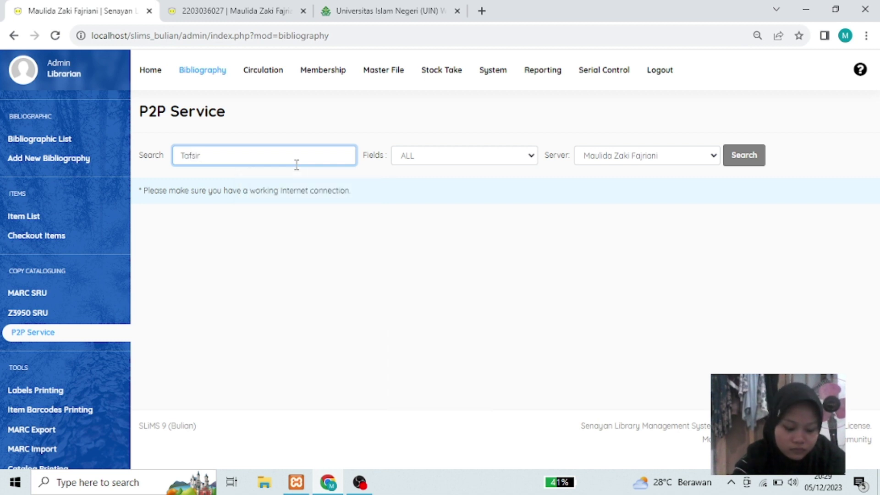
key("Caps_Lock")
type("M")
key("Caps_Lock")
type("u")
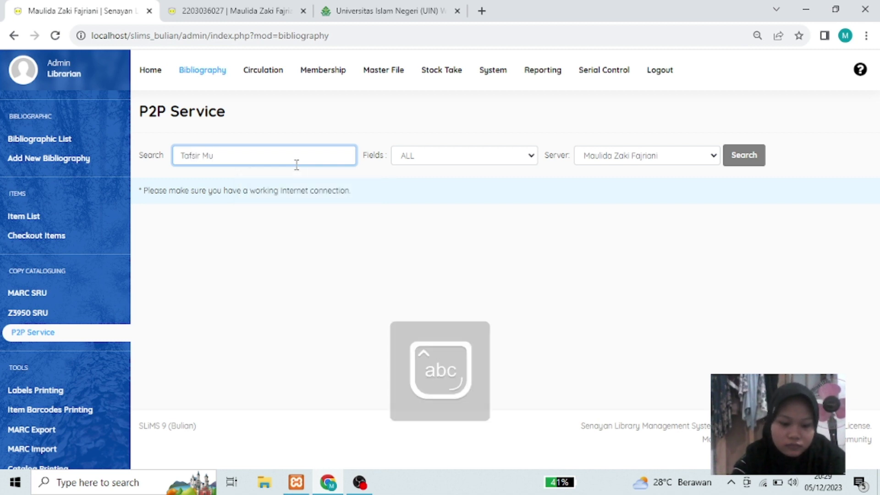
type("qatil")
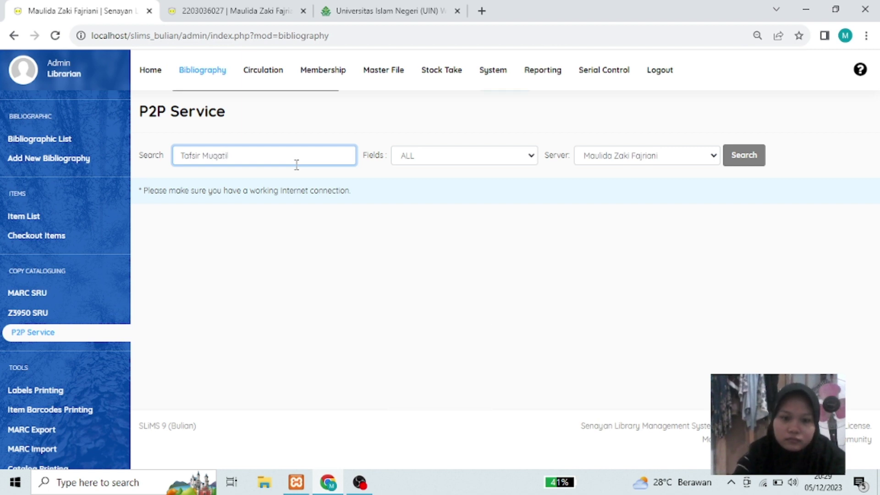
left_click(620, 159)
left_click(622, 182)
left_click(744, 155)
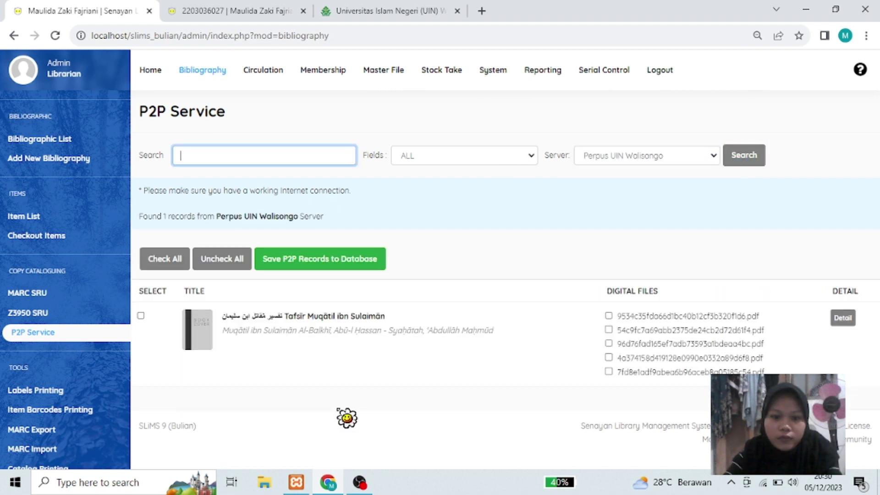
Save the Tafsir Muqātil ibn Sulaimān record, review the Bibliographic List, then switch to the OPAC tab.
left_click(141, 315)
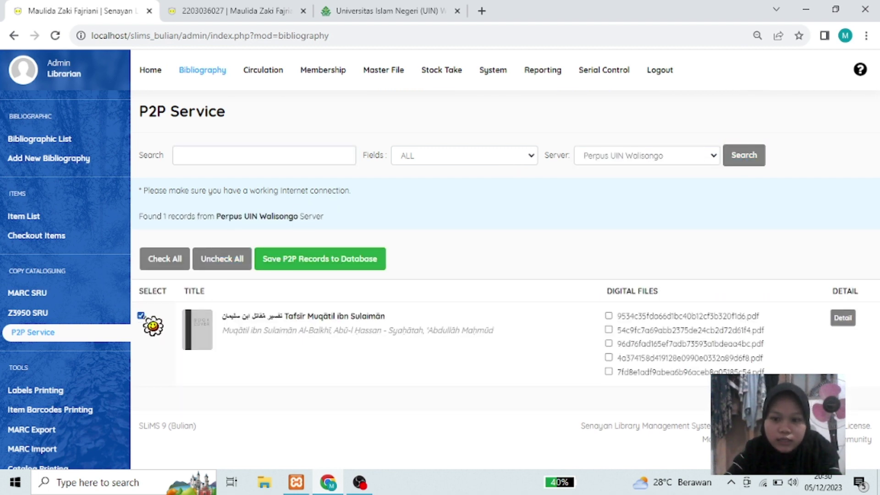
left_click(344, 259)
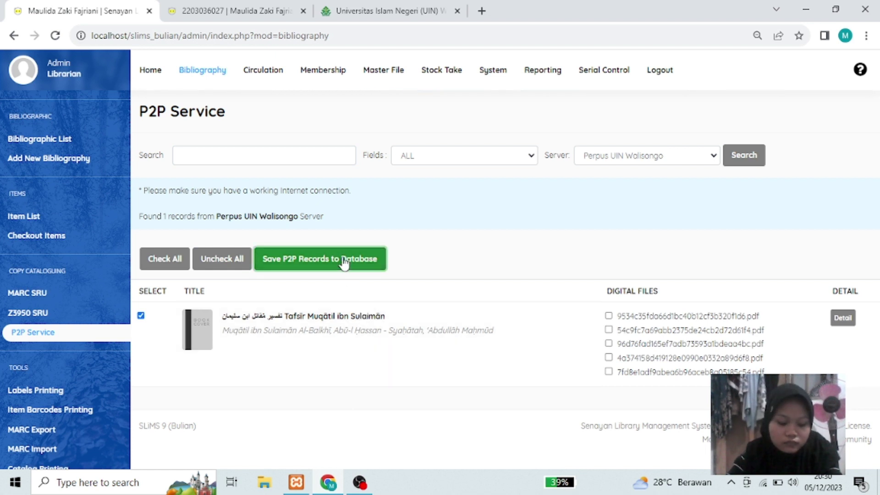
left_click(64, 143)
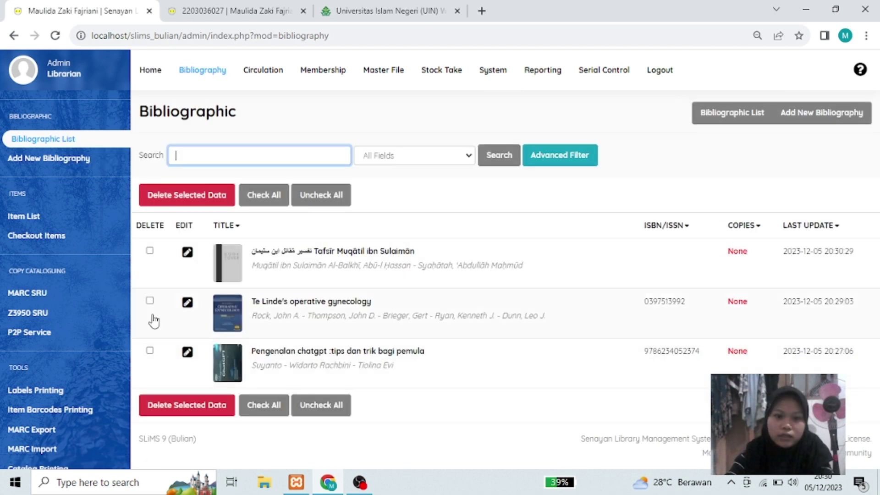
left_click(194, 12)
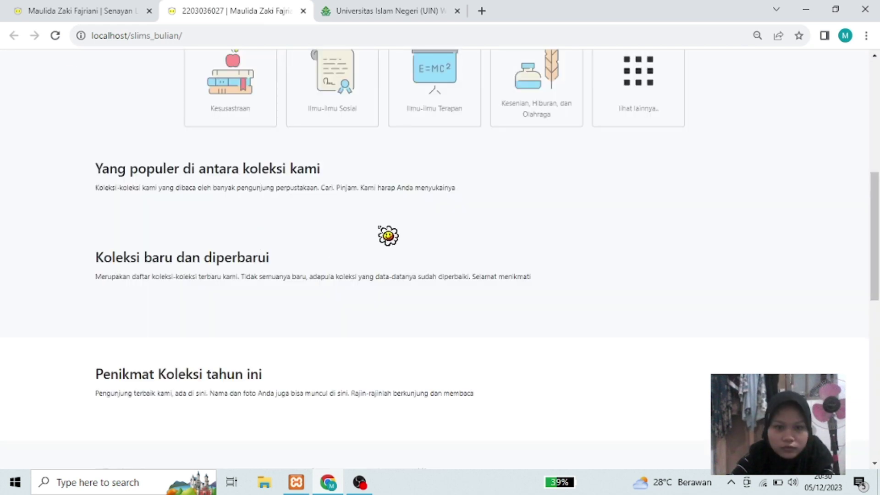
Reload the OPAC and scroll to the three imported titles under New collections + updated.
left_click(56, 36)
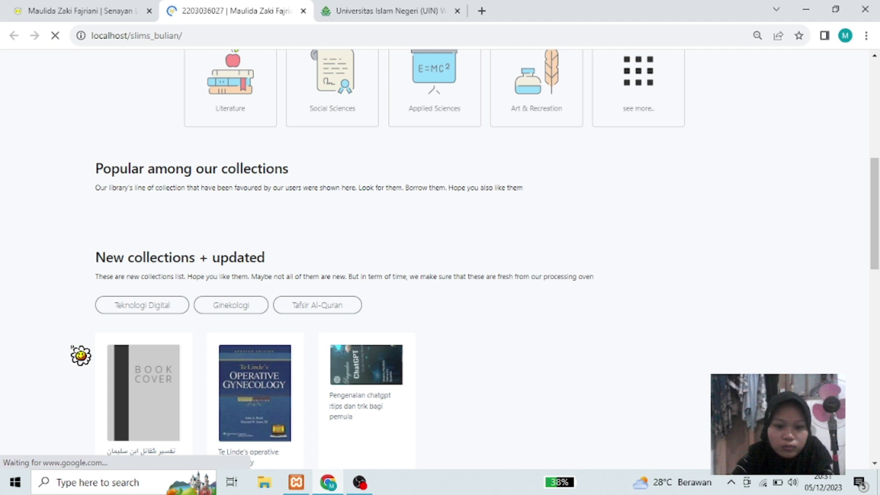
scroll(145, 86, "down", 6)
scroll(136, 128, "up", 4)
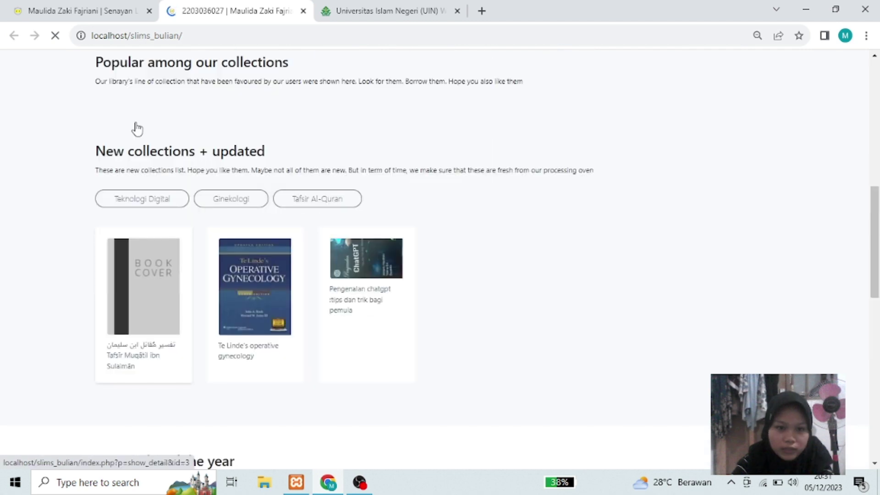